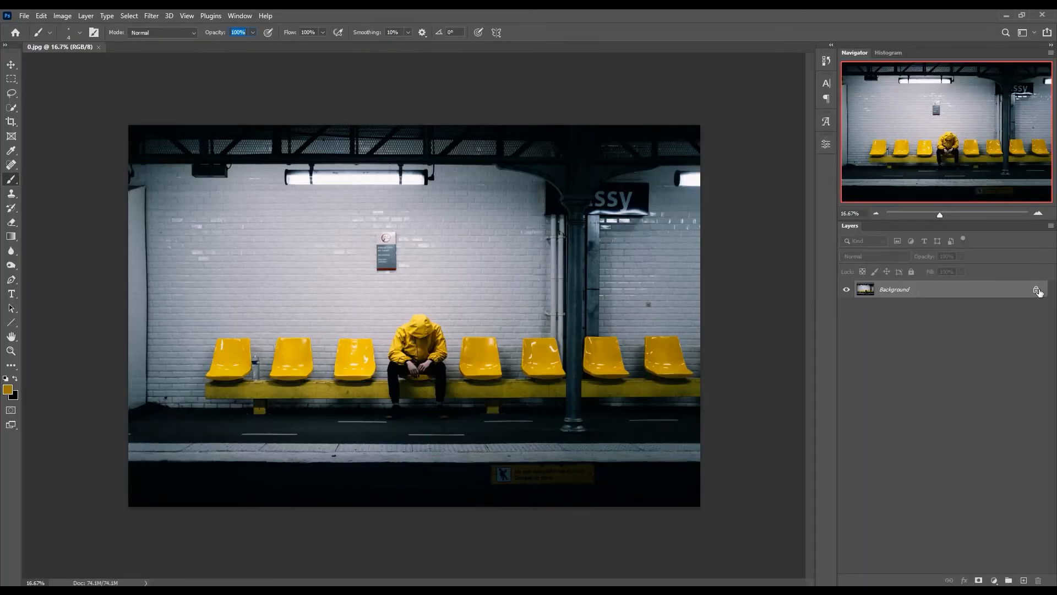
- Unlock the background layer and crop the photo, trimming the ceiling, the platform edge and a strip of the left side
click(1037, 290)
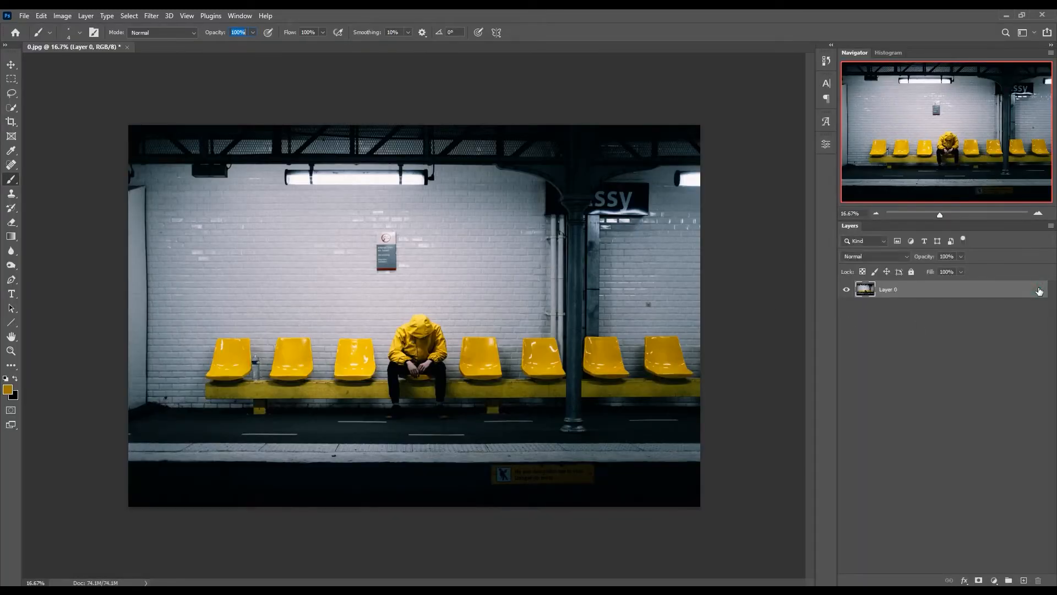
click(11, 121)
drag(411, 134, 414, 157)
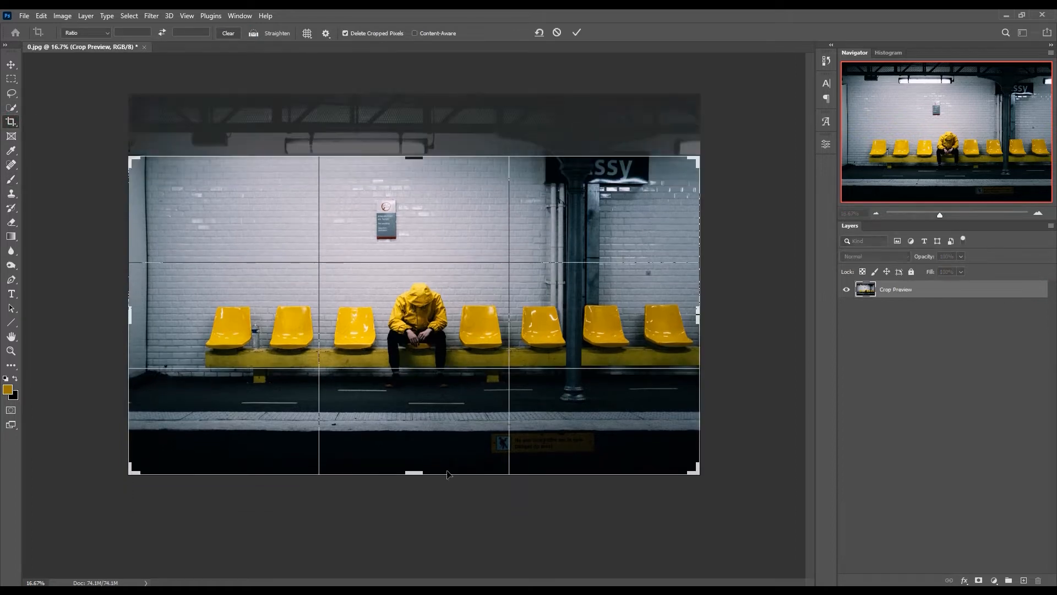
drag(414, 475, 435, 442)
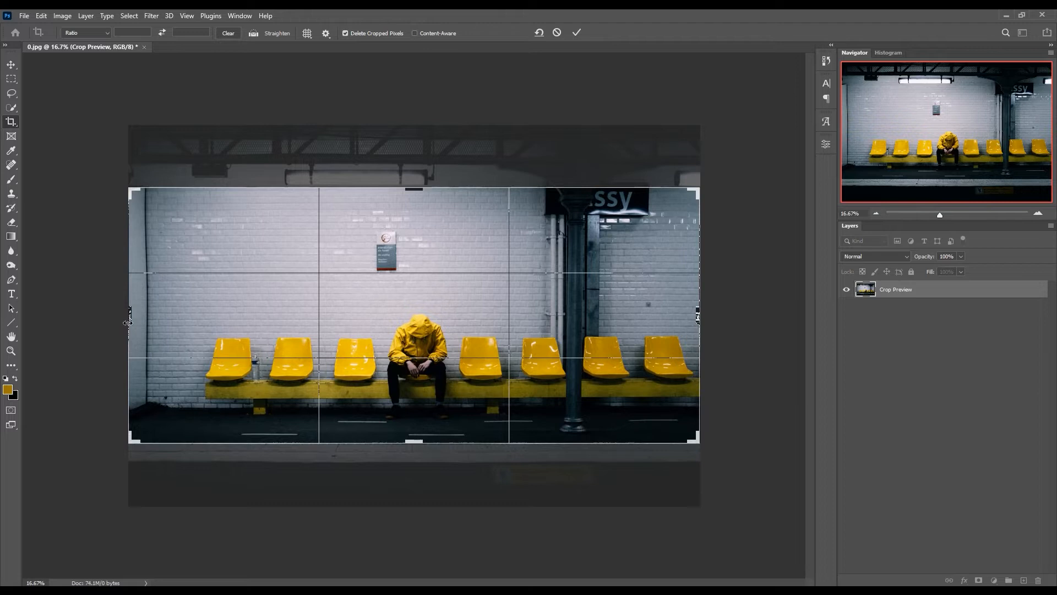
drag(128, 323, 163, 318)
key(Return)
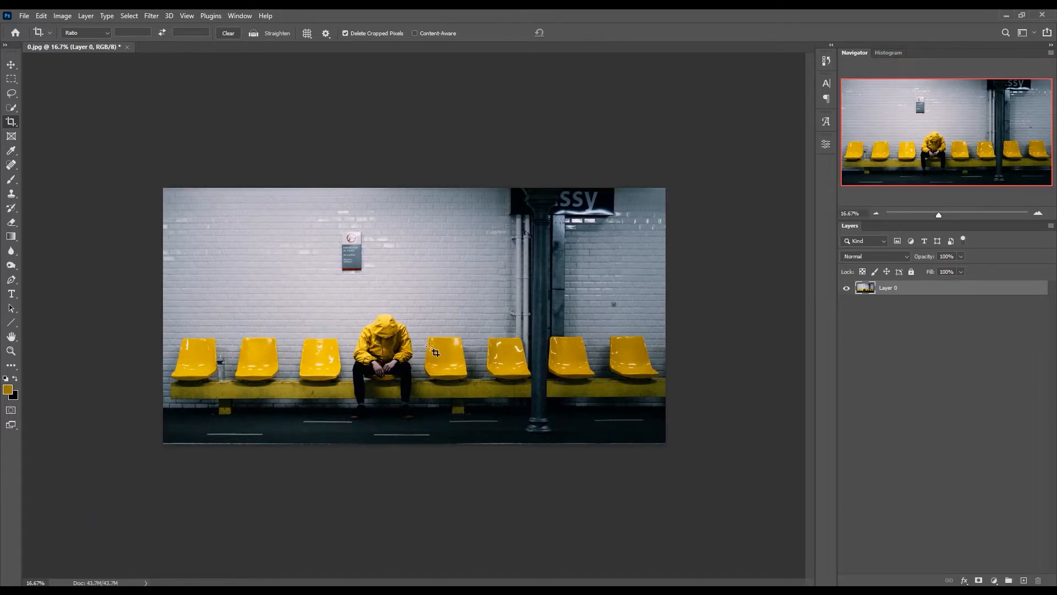
- Duplicate Layer 0
scroll(458, 351, up, 2)
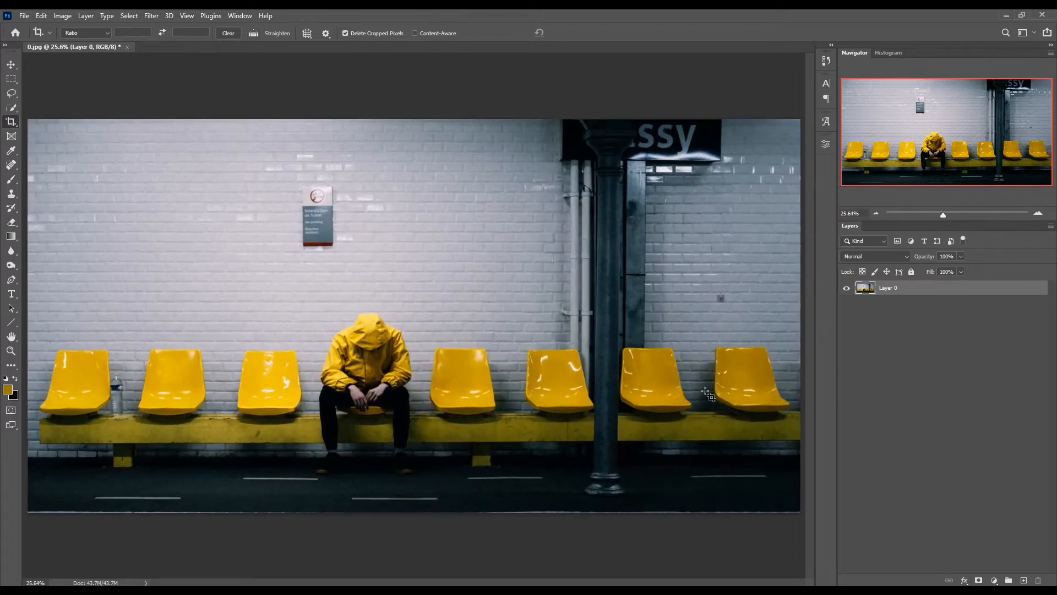
click(11, 65)
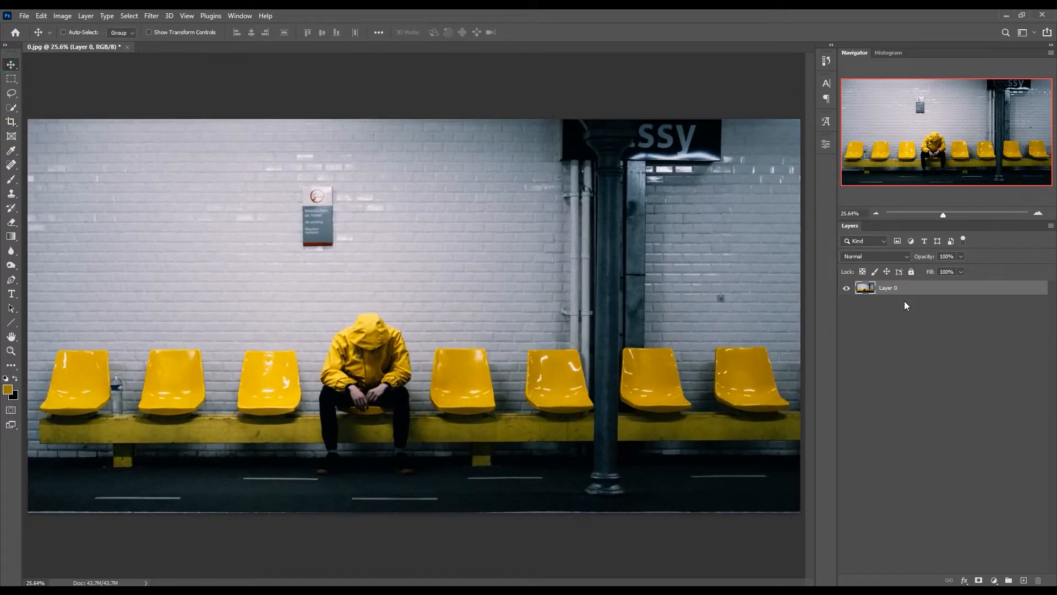
drag(917, 298, 1024, 580)
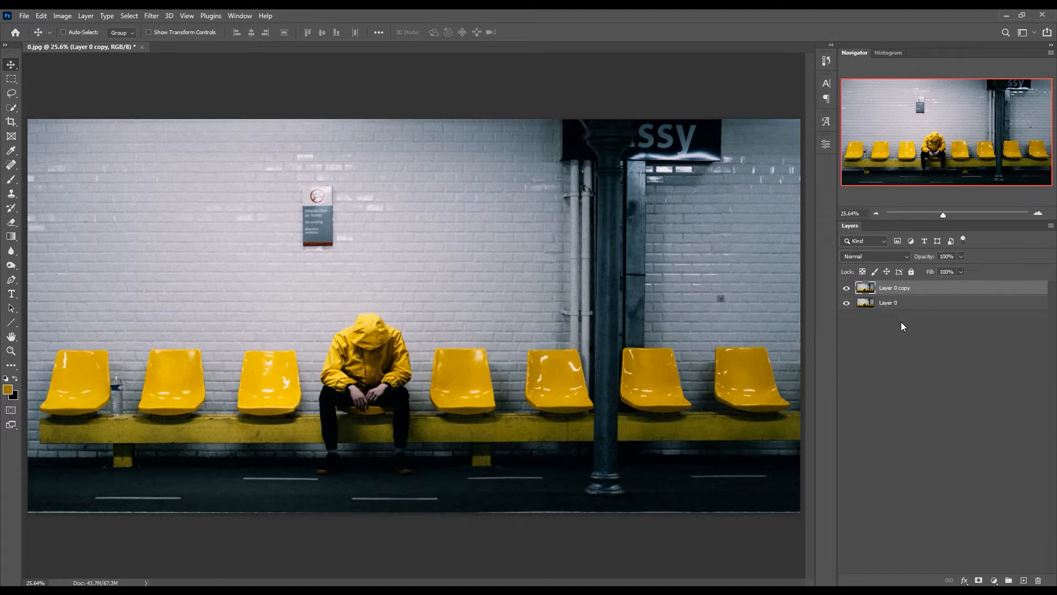
- Select the yellow seats with Color Range, sampling the leftmost seat and adding samples from several other seats
click(130, 16)
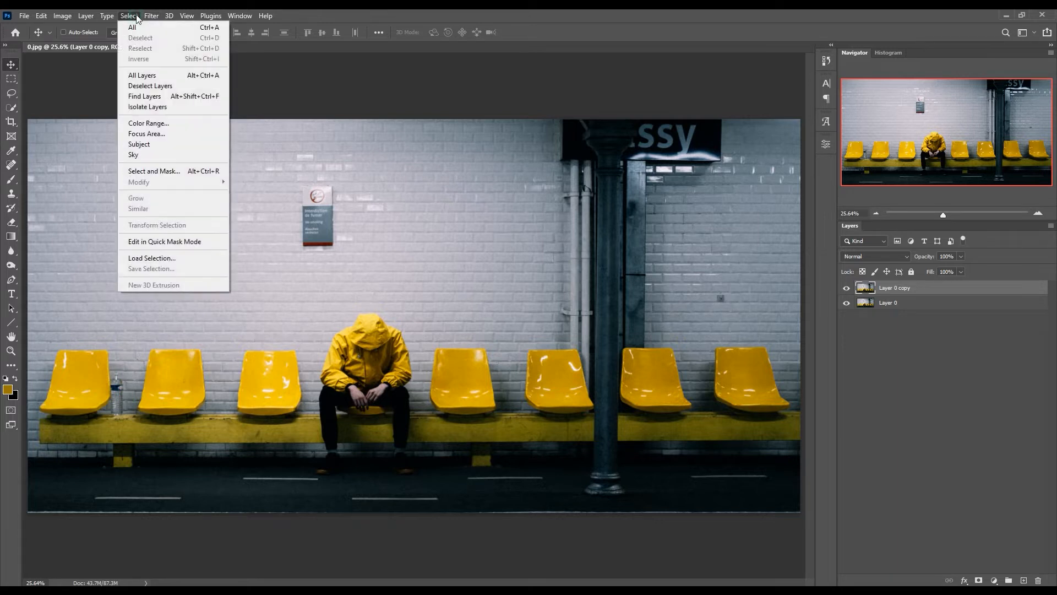
click(170, 125)
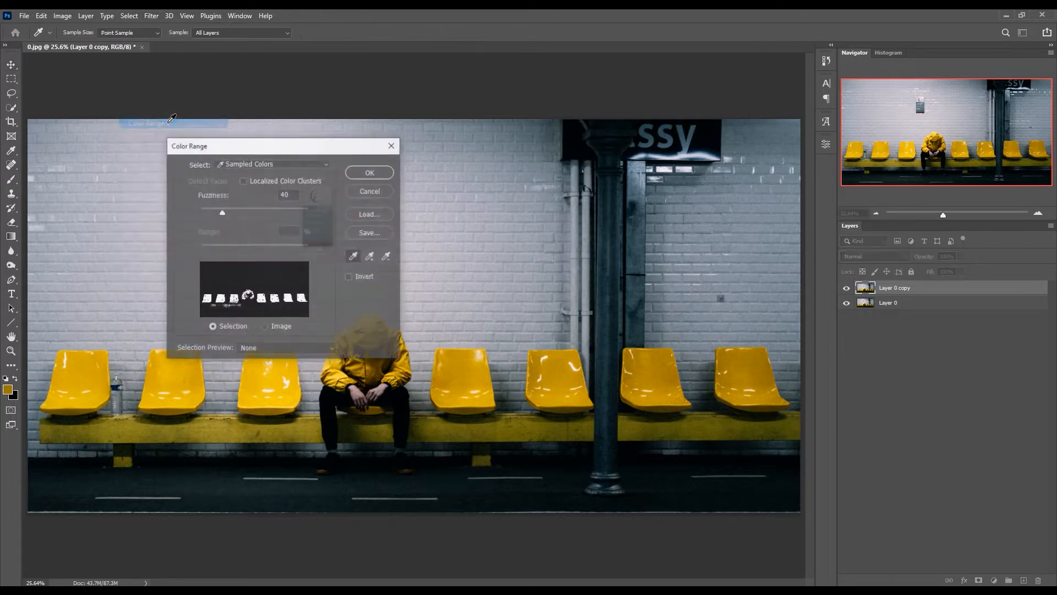
click(88, 367)
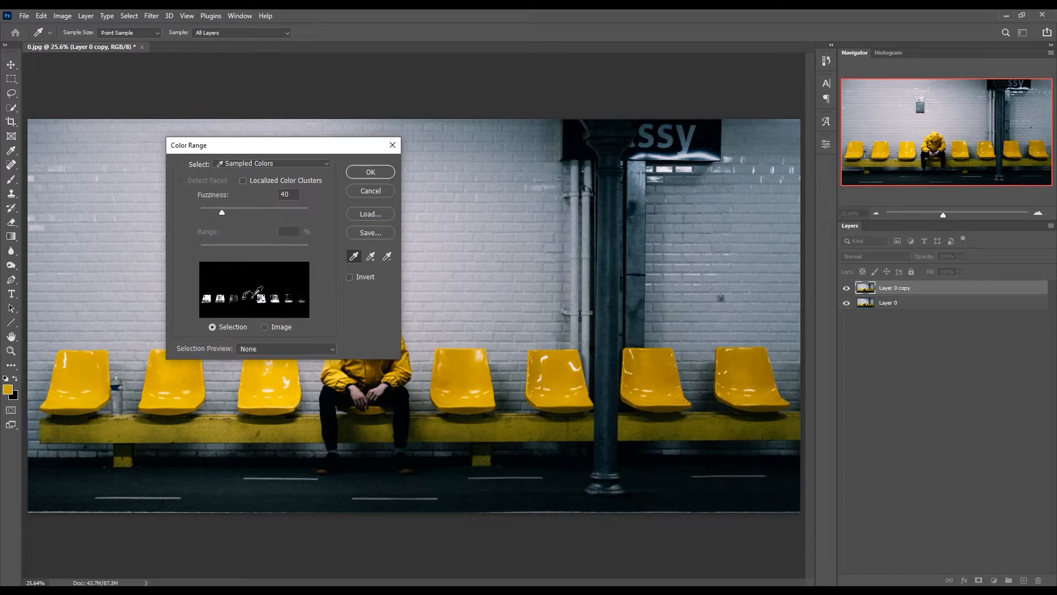
click(371, 256)
click(462, 366)
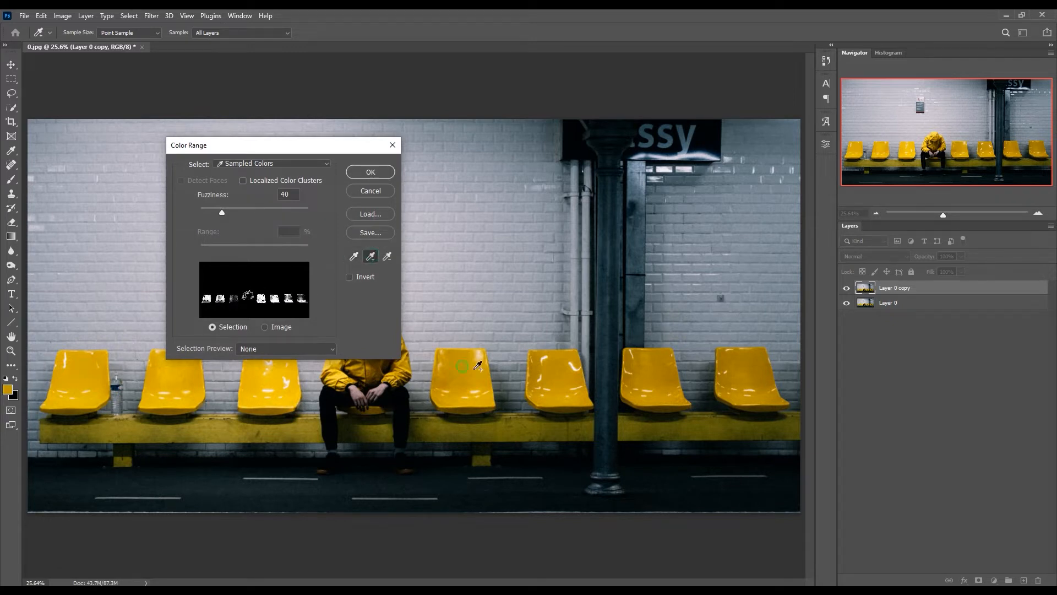
click(752, 368)
click(554, 382)
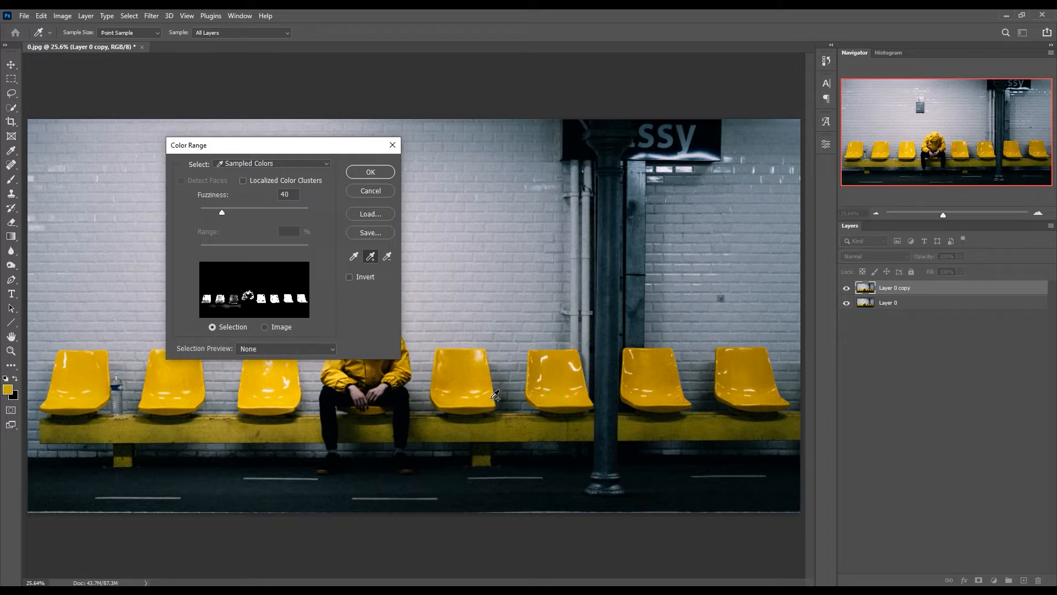
click(257, 398)
click(371, 173)
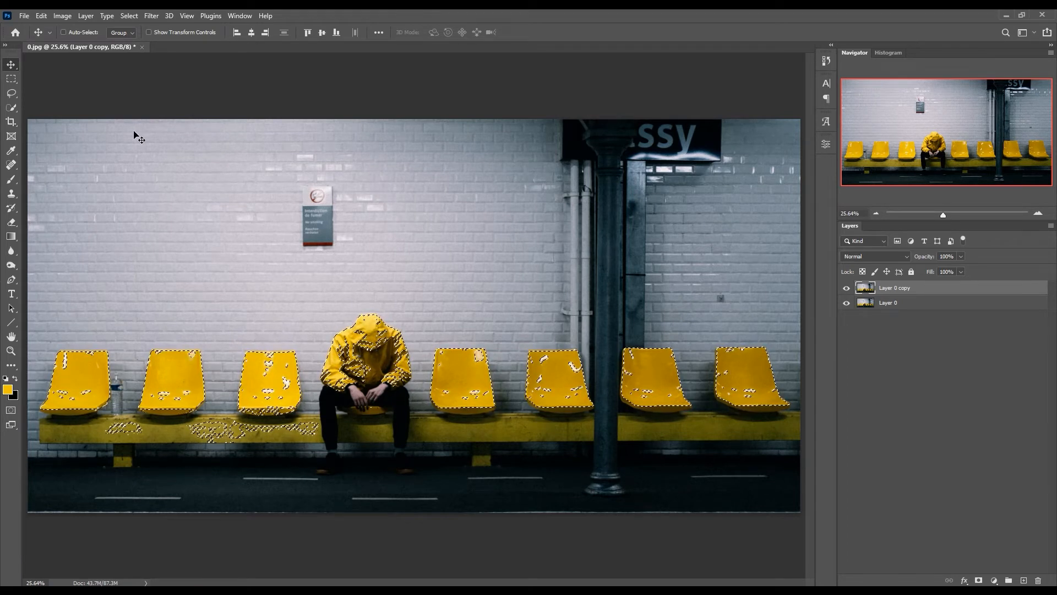
- Subtract the stray selected patches on the yellow bench from the selection with the Lasso tool
click(10, 95)
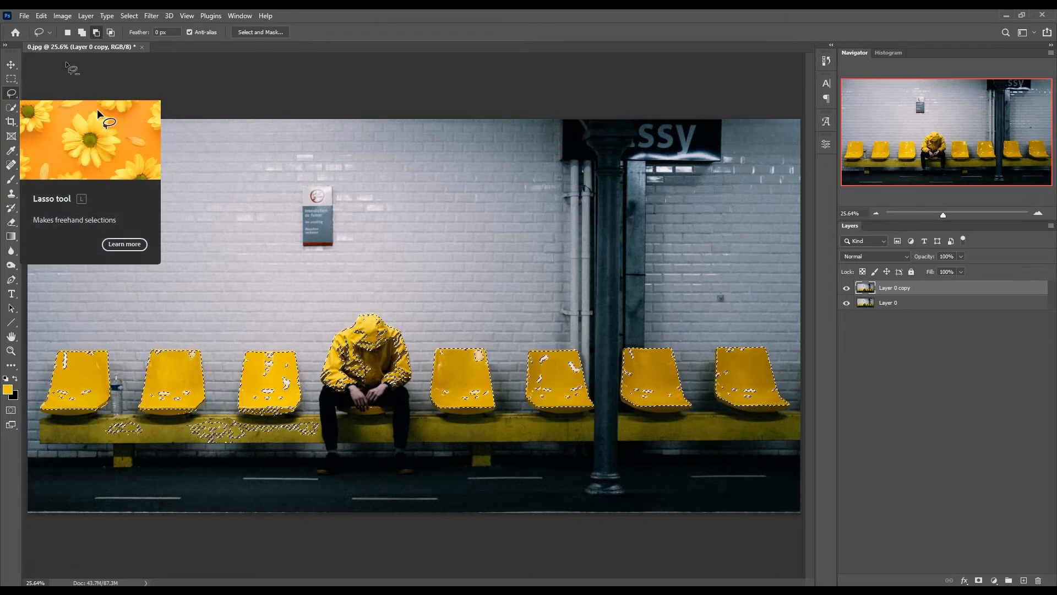
click(97, 34)
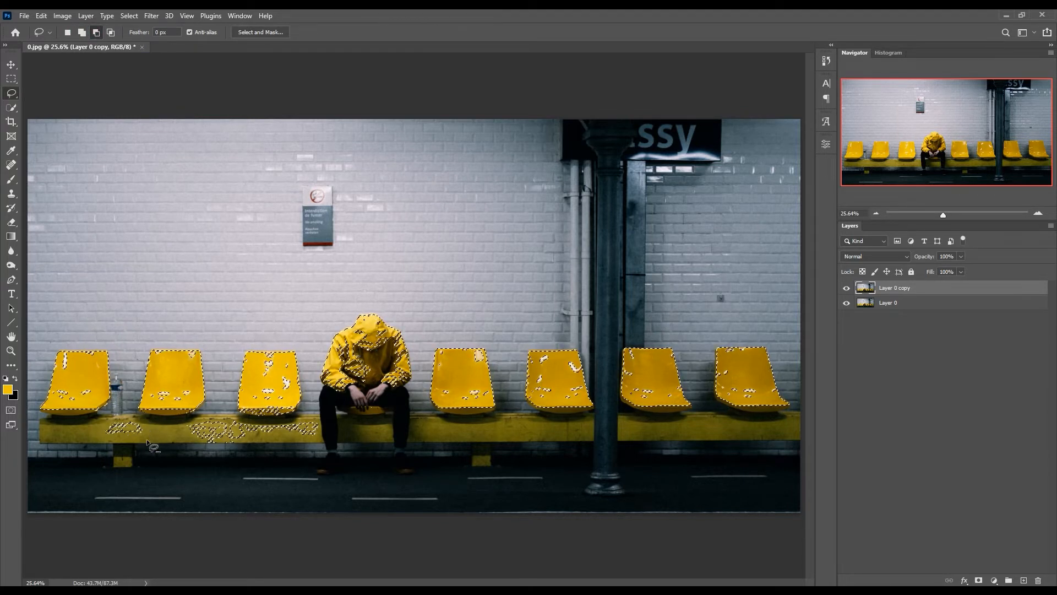
mouse_move(146, 442)
mouse_down()
mouse_move(100, 431)
mouse_move(146, 441)
mouse_up()
scroll(172, 443, up, 3)
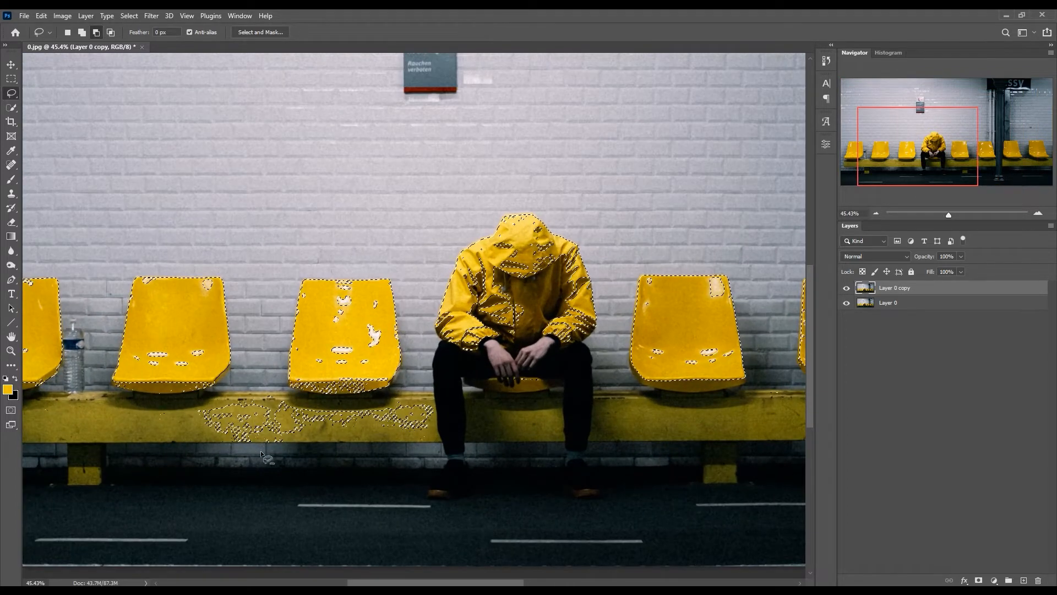
drag(286, 451, 202, 436)
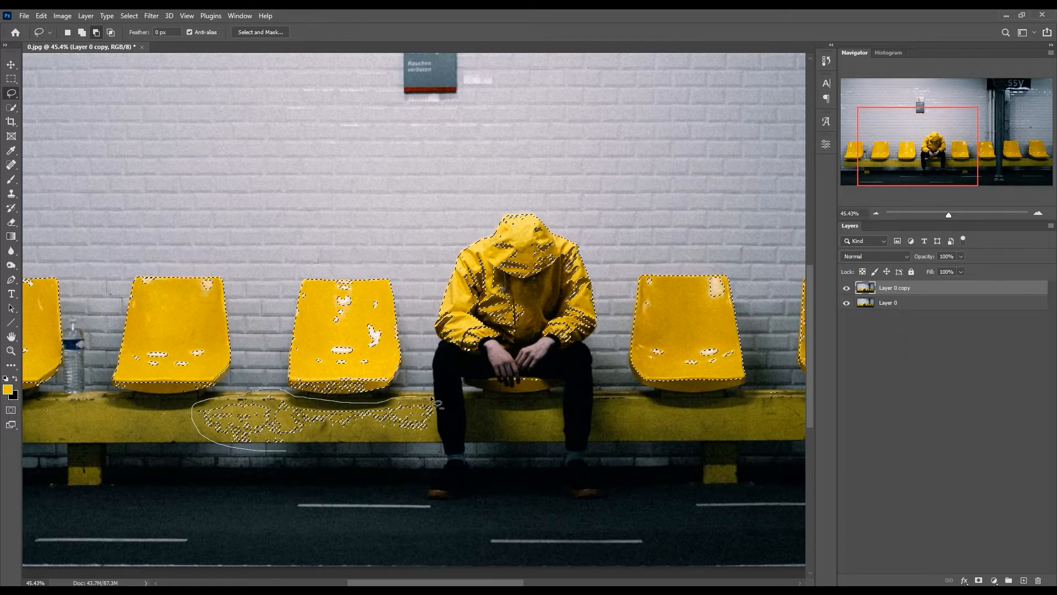
mouse_move(431, 397)
mouse_down()
mouse_move(428, 434)
mouse_move(406, 442)
mouse_move(283, 452)
mouse_up()
- Subtract the seated man's yellow jacket from the selection with a freehand lasso outline around him
mouse_move(890, 144)
mouse_down()
mouse_move(969, 138)
mouse_move(922, 139)
mouse_up()
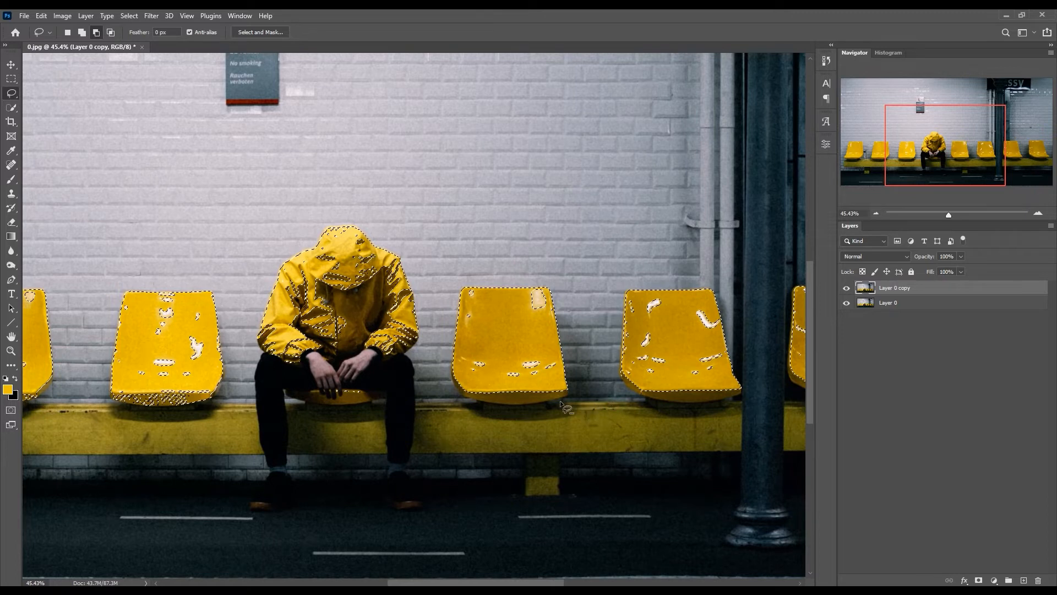
scroll(385, 399, up, 1)
mouse_move(378, 396)
mouse_down()
mouse_move(318, 419)
mouse_move(380, 398)
mouse_move(278, 375)
mouse_move(240, 353)
mouse_move(241, 299)
mouse_move(274, 245)
mouse_move(356, 216)
mouse_move(427, 297)
mouse_up()
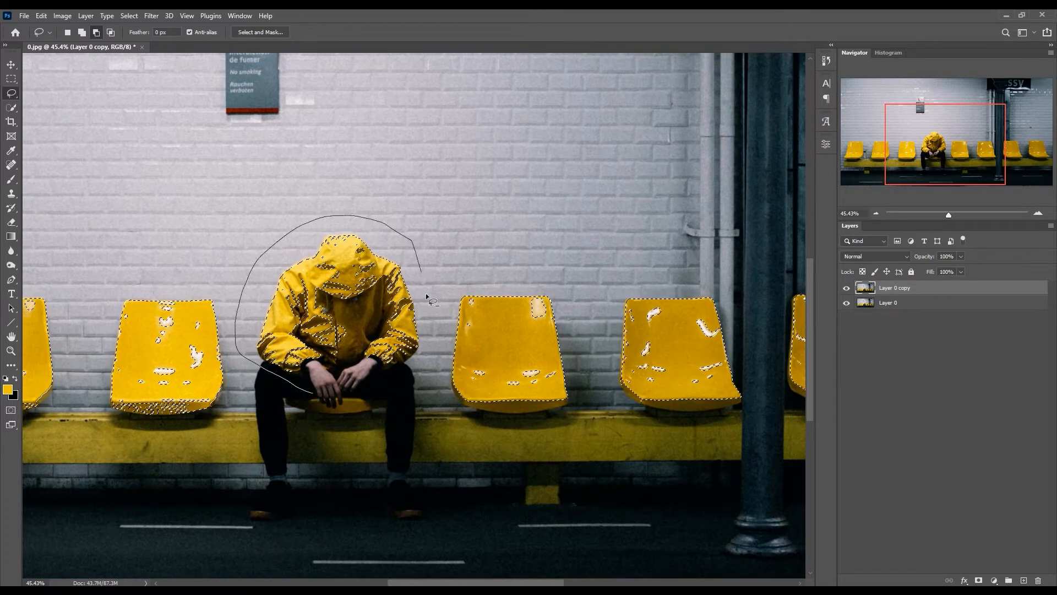
drag(318, 396, 321, 398)
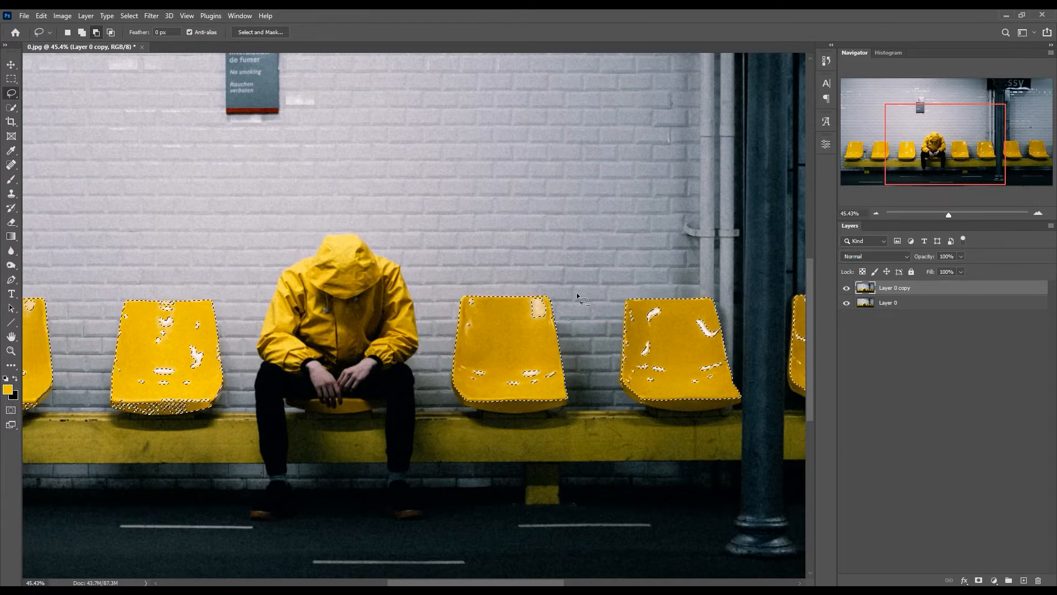
scroll(618, 186, left, 5)
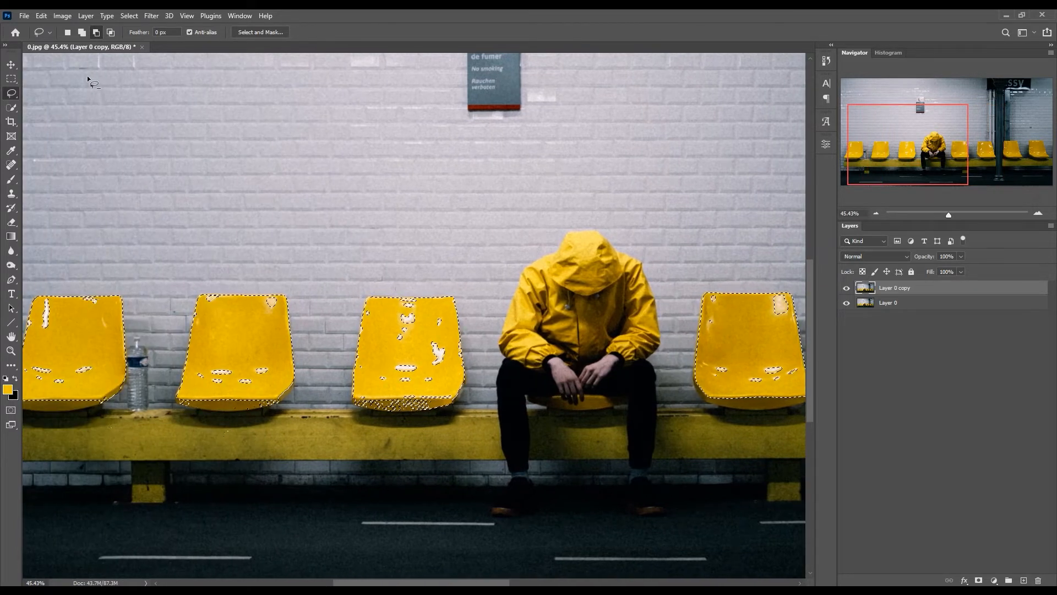
click(68, 33)
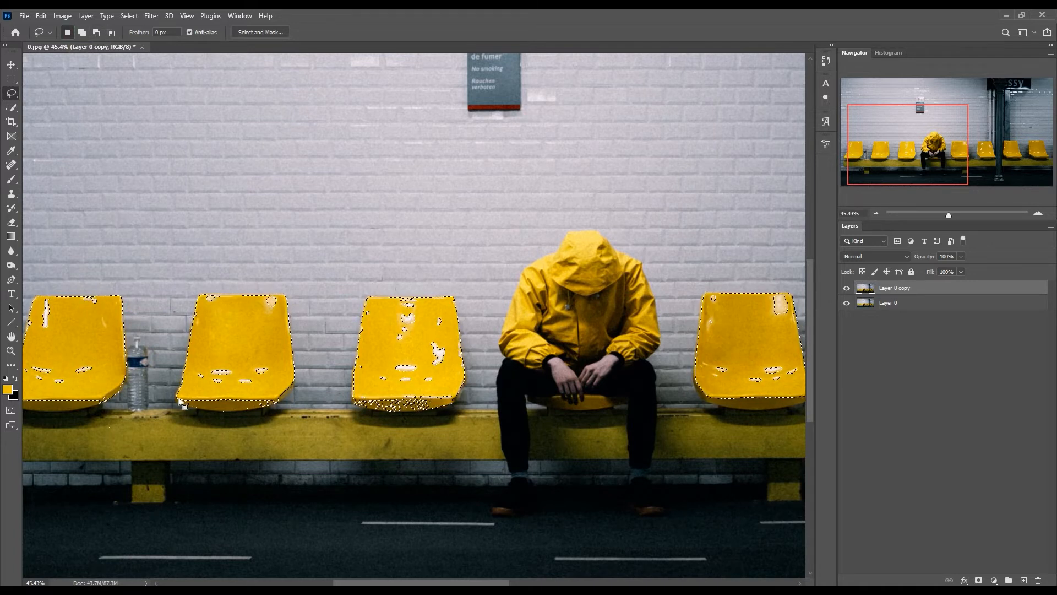
scroll(160, 312, up, 3)
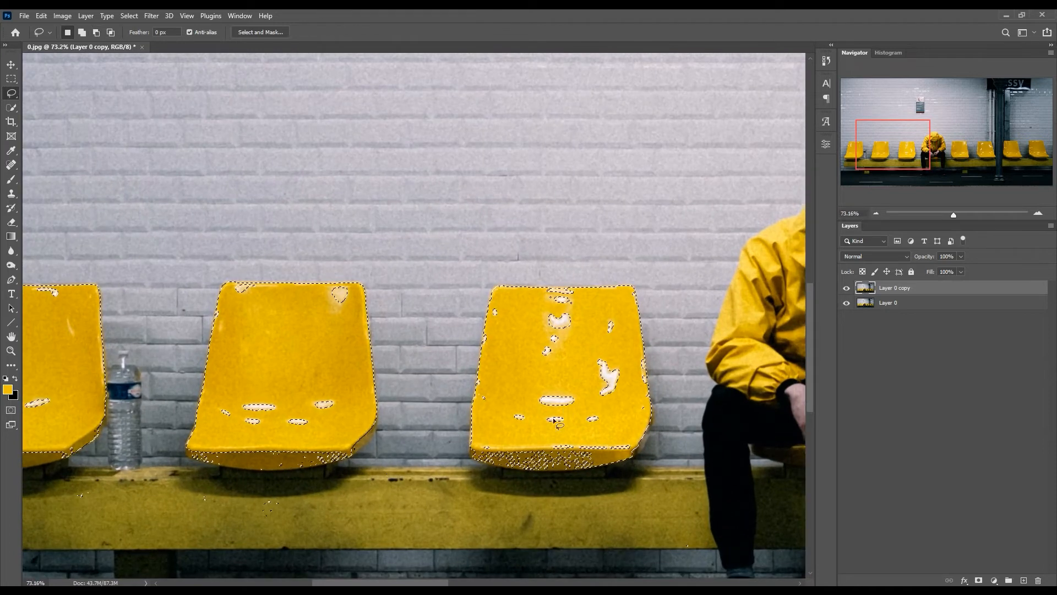
click(523, 419)
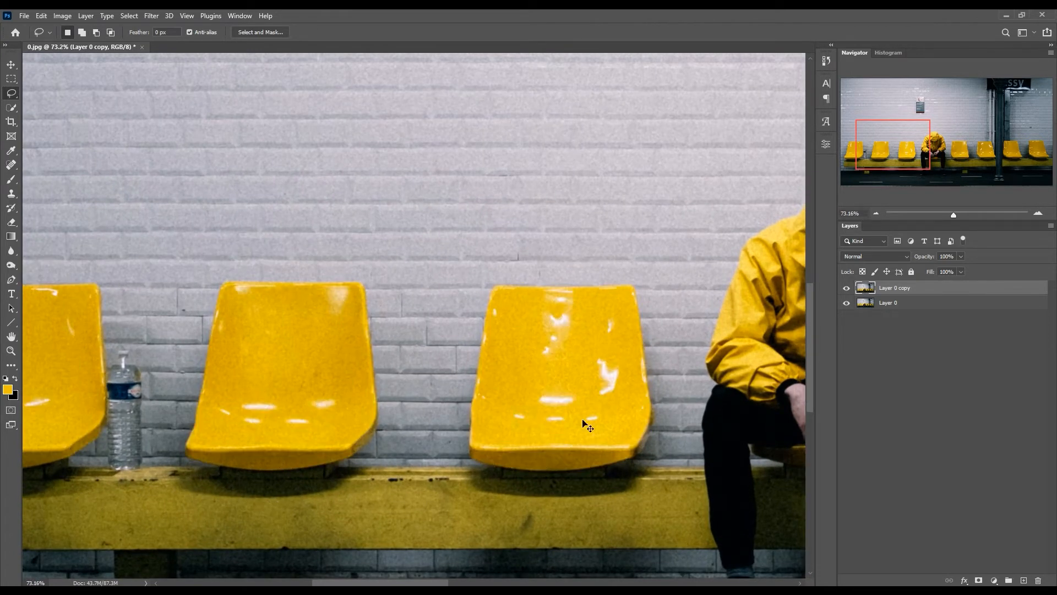
key(ctrl+z)
- Add the missed highlights on the three seats left of the man to the selection with the Quick Selection tool
click(11, 107)
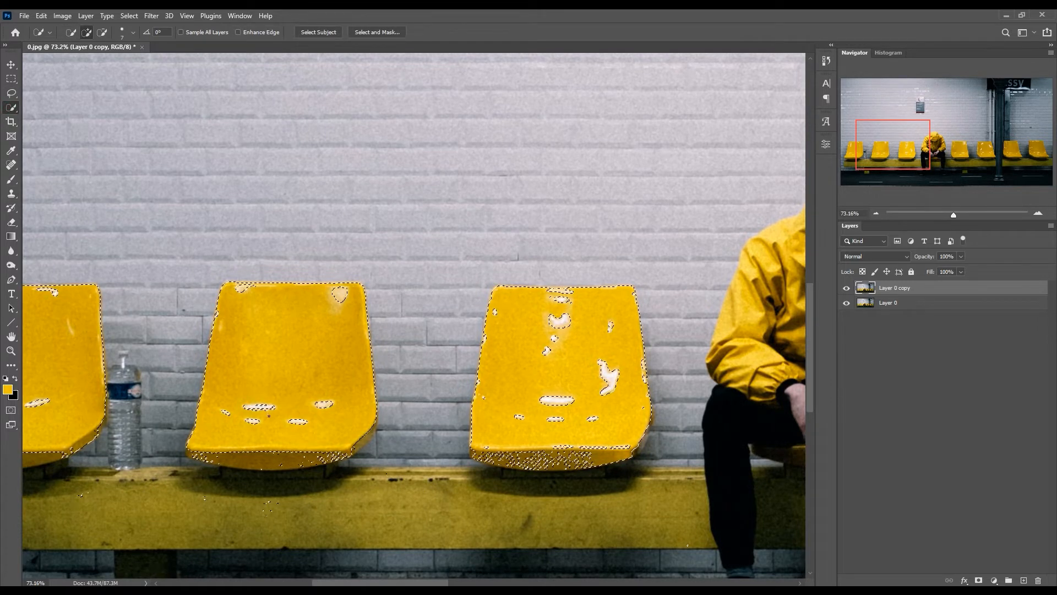
click(268, 416)
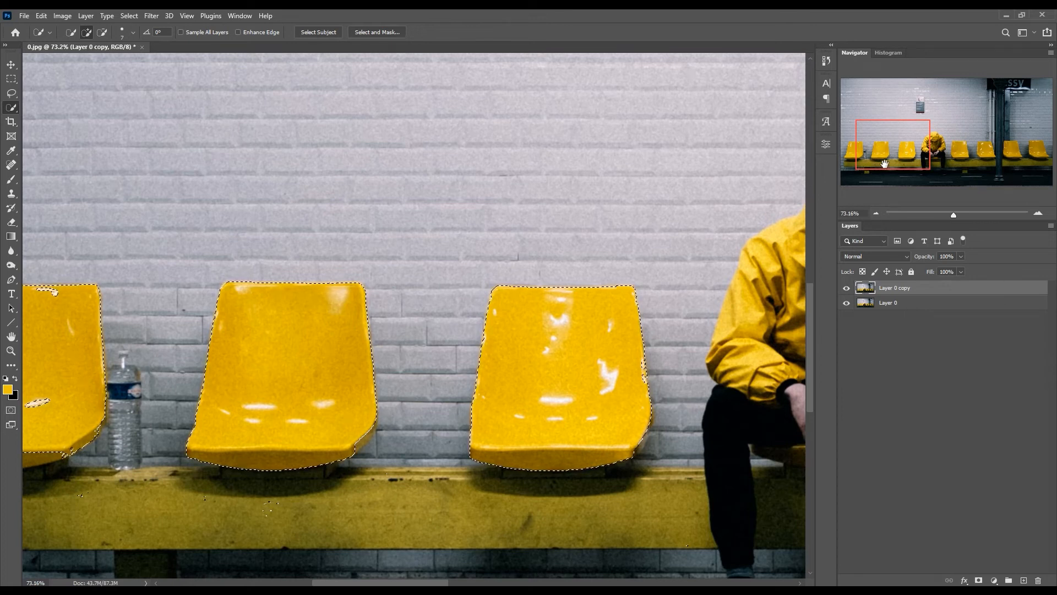
drag(894, 155, 857, 157)
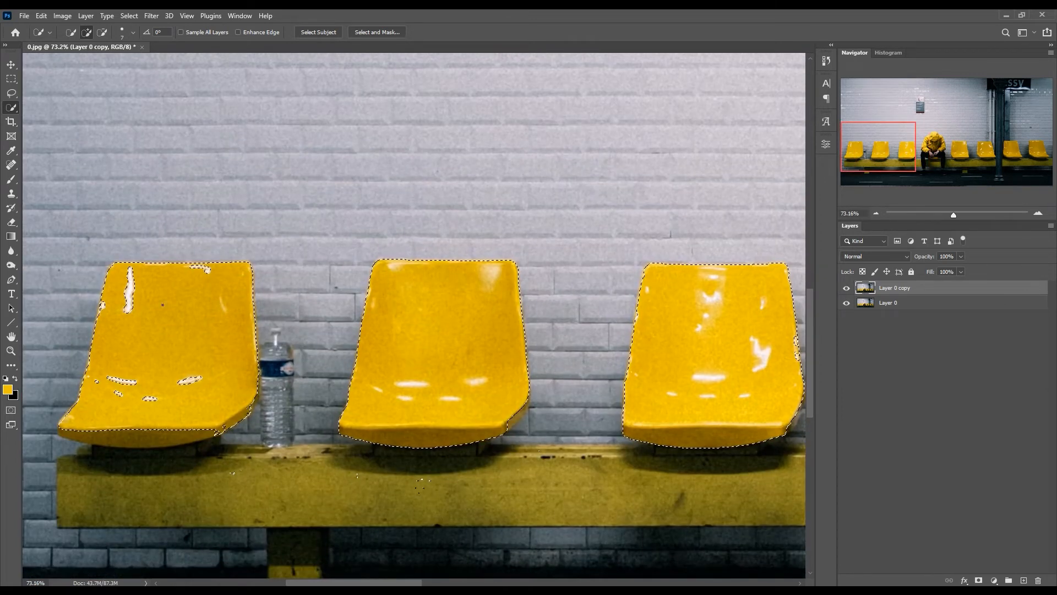
click(204, 272)
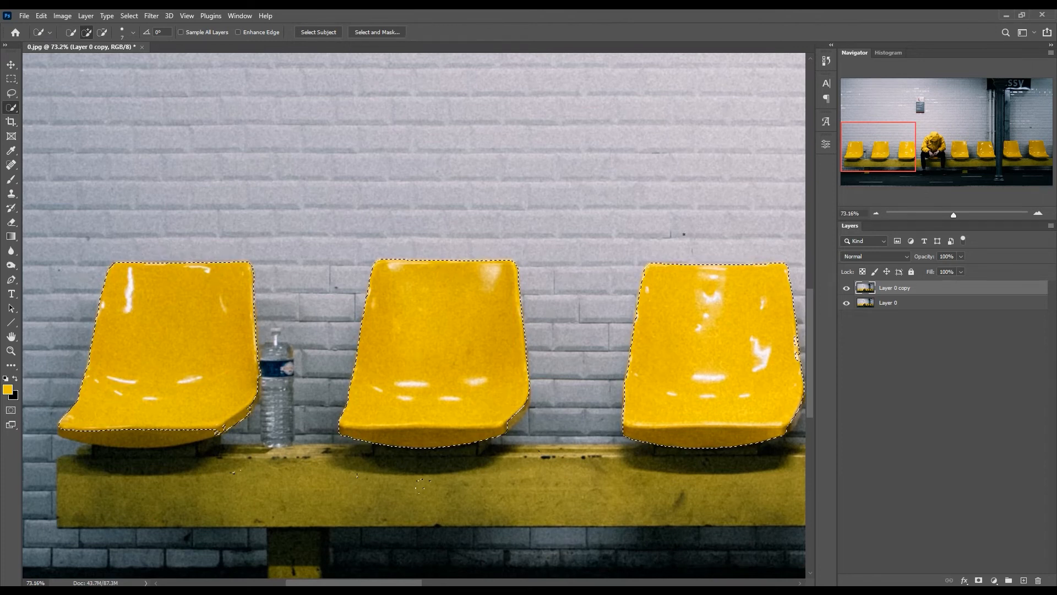
- Add the missed highlights on the four seats right of the man to the selection
drag(892, 135, 991, 135)
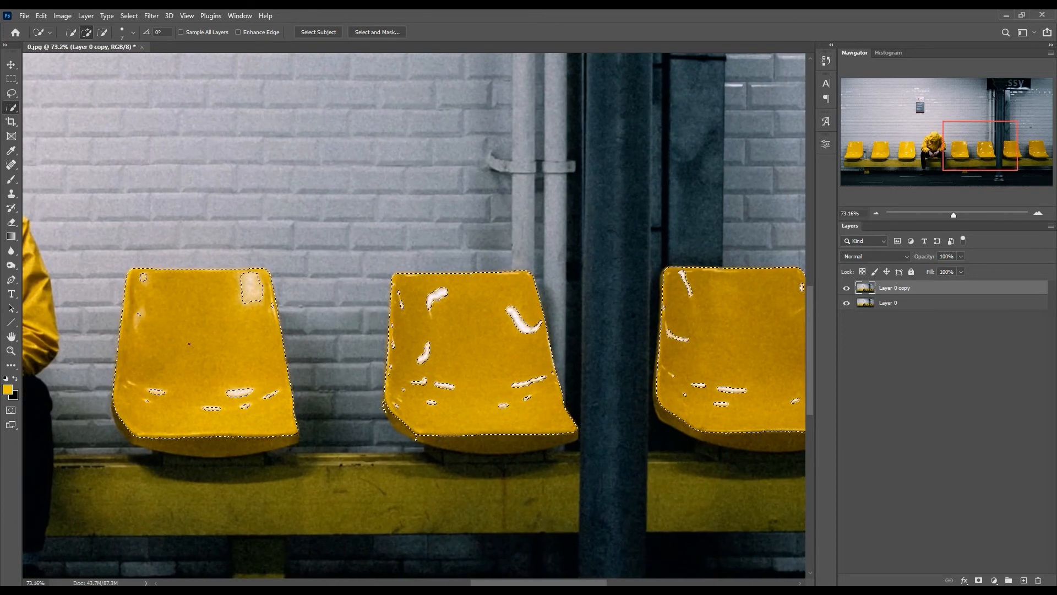
mouse_move(152, 404)
mouse_down()
mouse_move(242, 392)
mouse_move(252, 289)
mouse_up()
drag(425, 362, 416, 365)
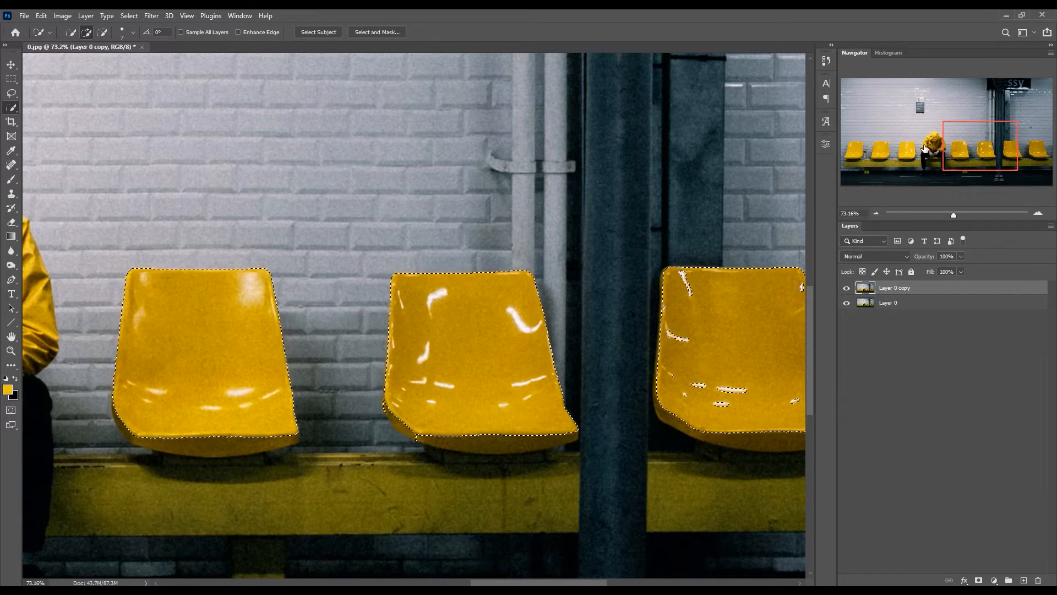
drag(961, 152, 995, 153)
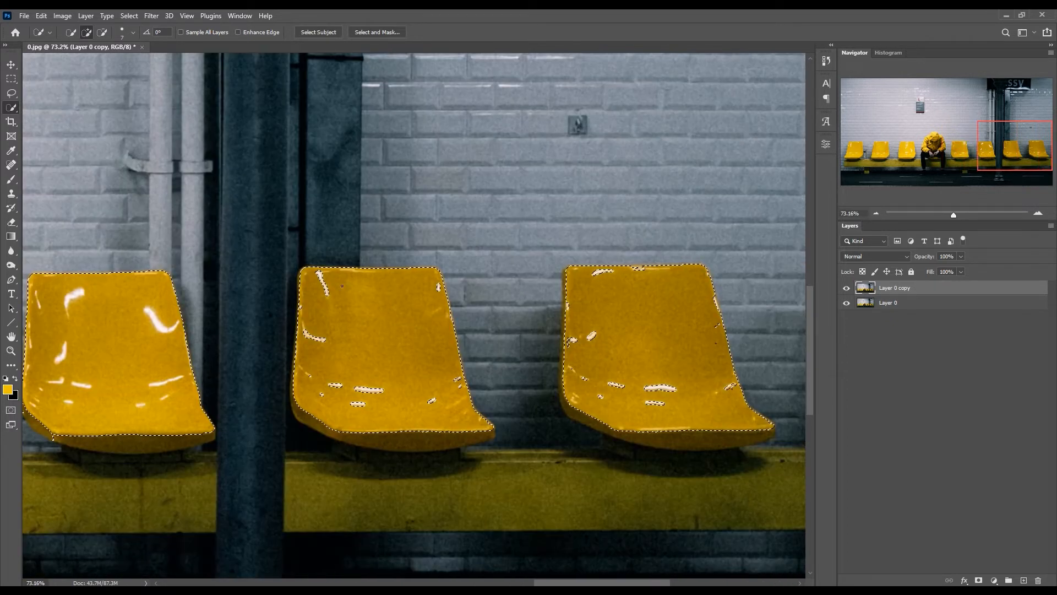
drag(361, 383, 315, 331)
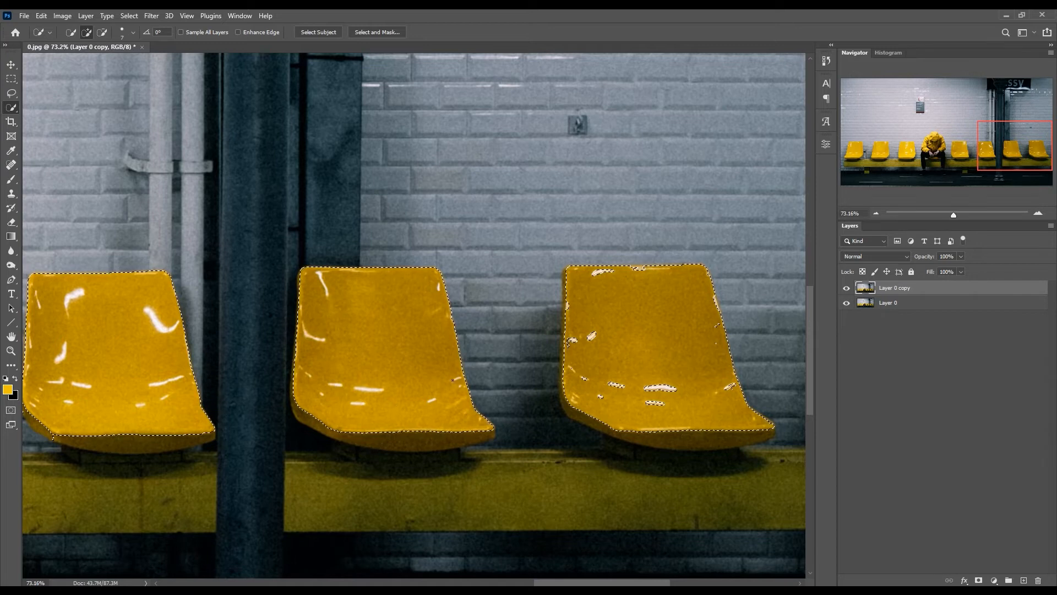
mouse_move(659, 389)
mouse_down()
mouse_move(600, 381)
mouse_move(588, 330)
mouse_up()
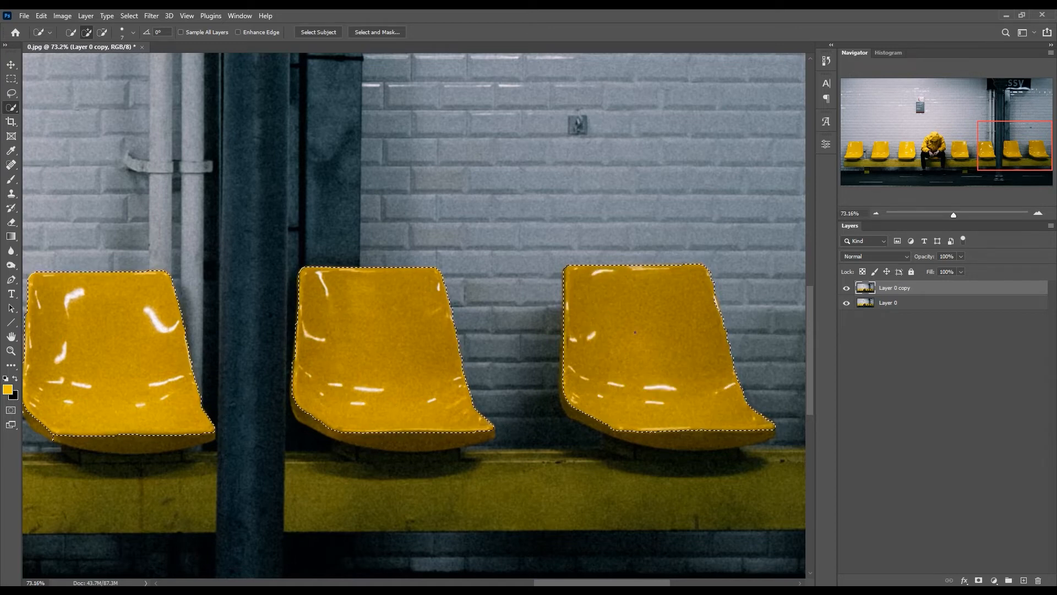
scroll(635, 332, down, 6)
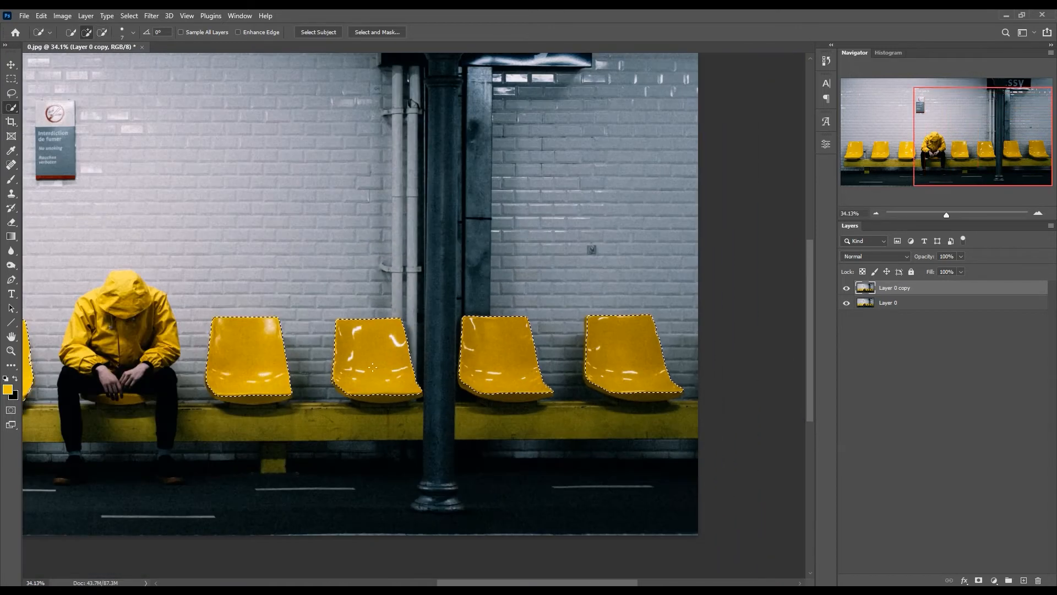
scroll(372, 367, left, 5)
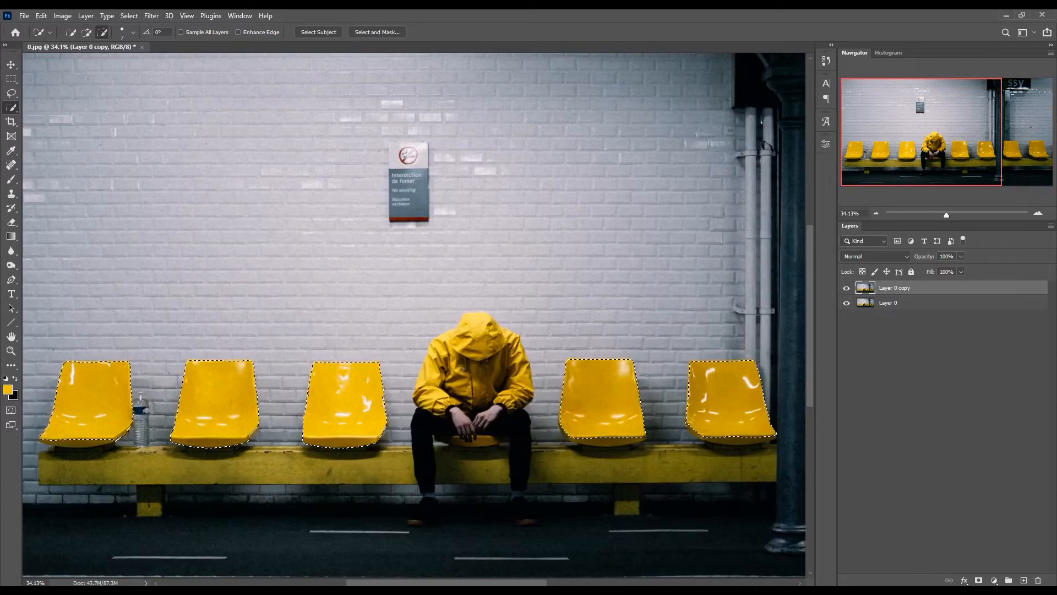
- Subtract the front lower lip of the seat just left of the man from the selection with the Quick Selection tool
scroll(307, 390, up, 5)
scroll(289, 403, down, 2)
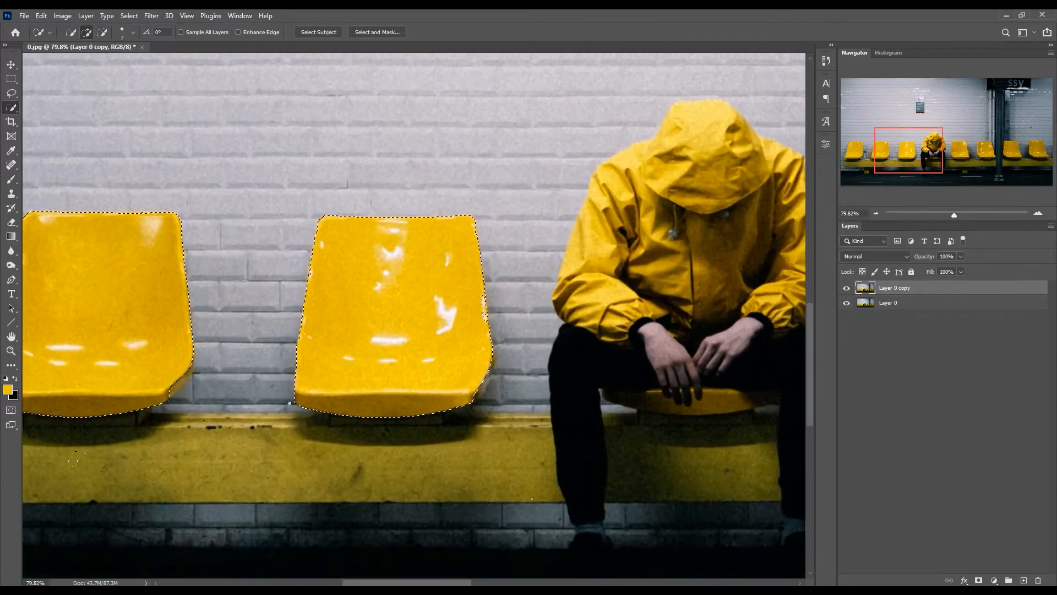
key(alt)
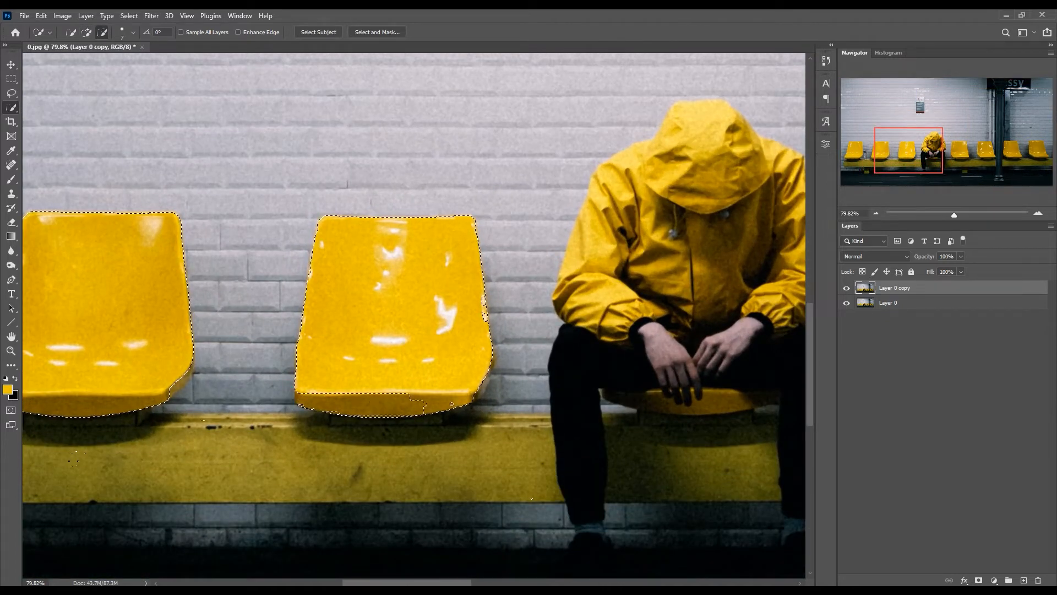
alt+click(395, 404)
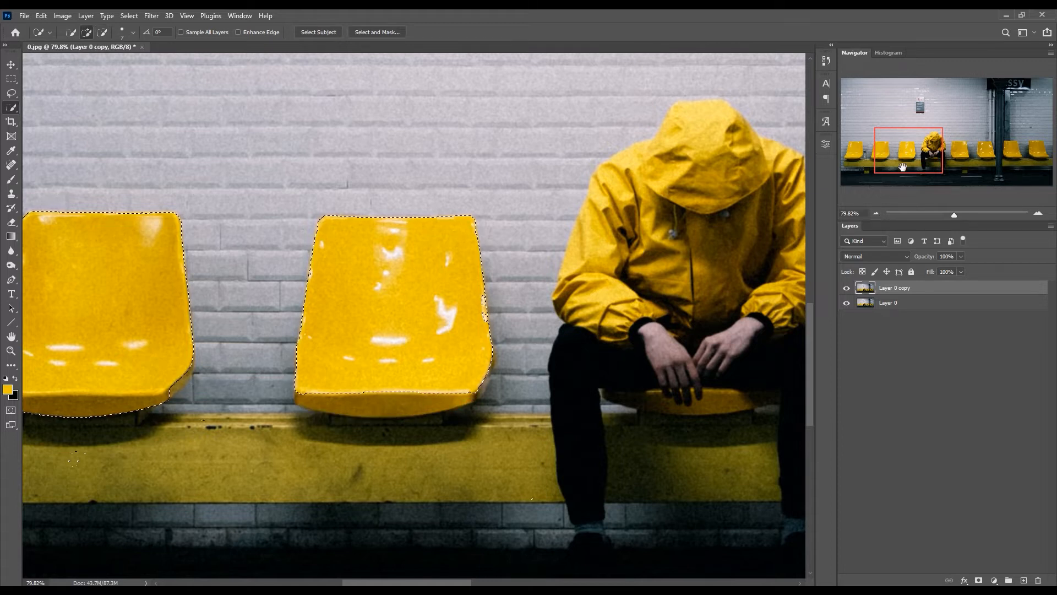
- Subtract the second seat's front lower lip and the stray patches on the bench beneath it from the selection
drag(903, 165, 856, 169)
key(alt)
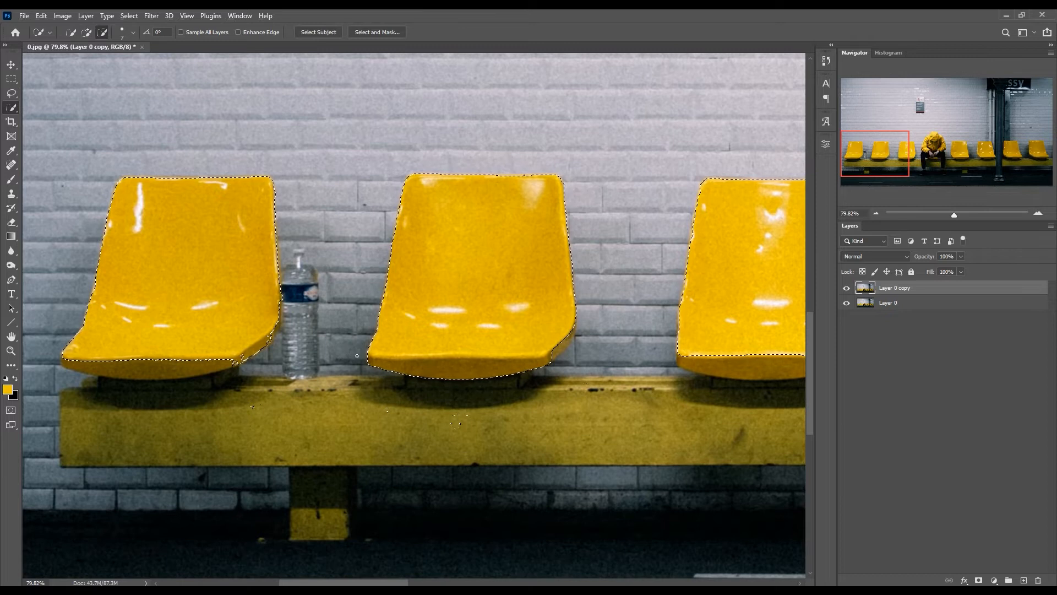
mouse_move(440, 363)
mouse_down()
mouse_move(489, 357)
mouse_move(496, 374)
mouse_up()
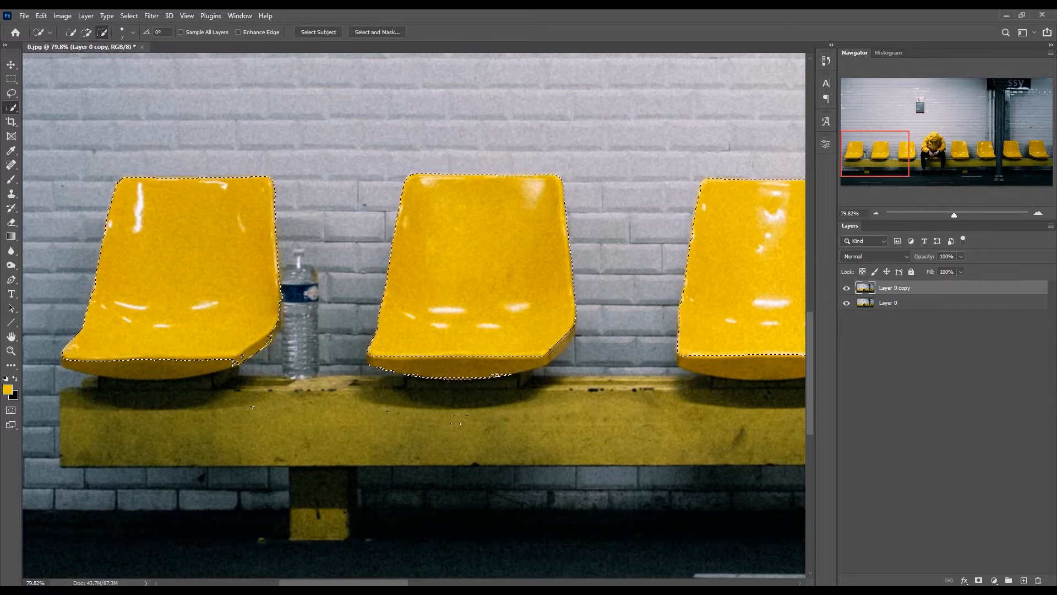
drag(414, 375, 377, 369)
mouse_move(453, 420)
mouse_down()
mouse_move(469, 422)
mouse_move(388, 410)
mouse_up()
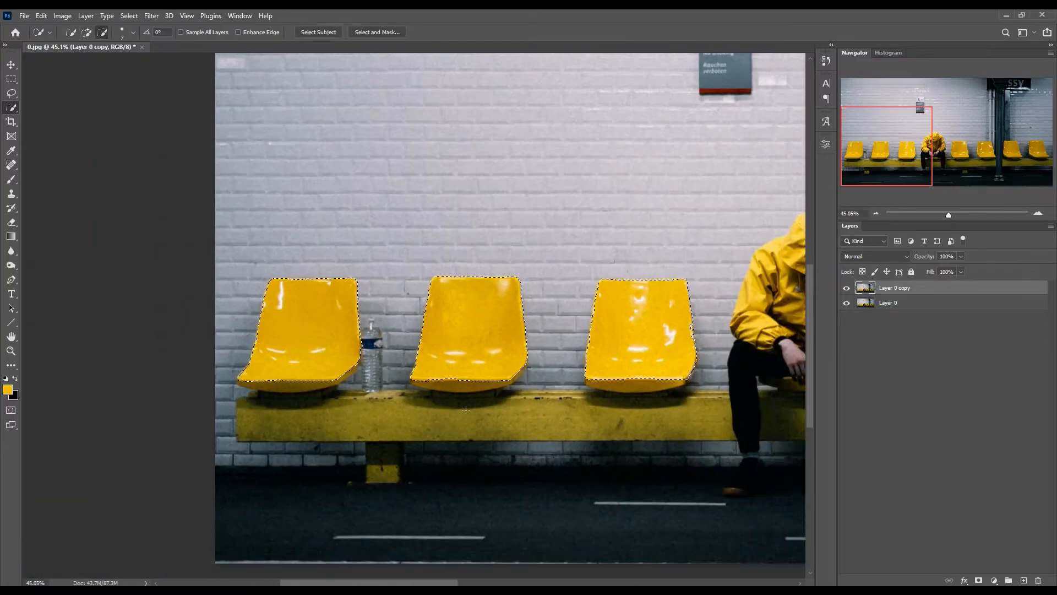
- Copy the selected seats from Layer 0 copy onto a new layer and check the cutout by toggling the layers below
scroll(465, 410, down, 5)
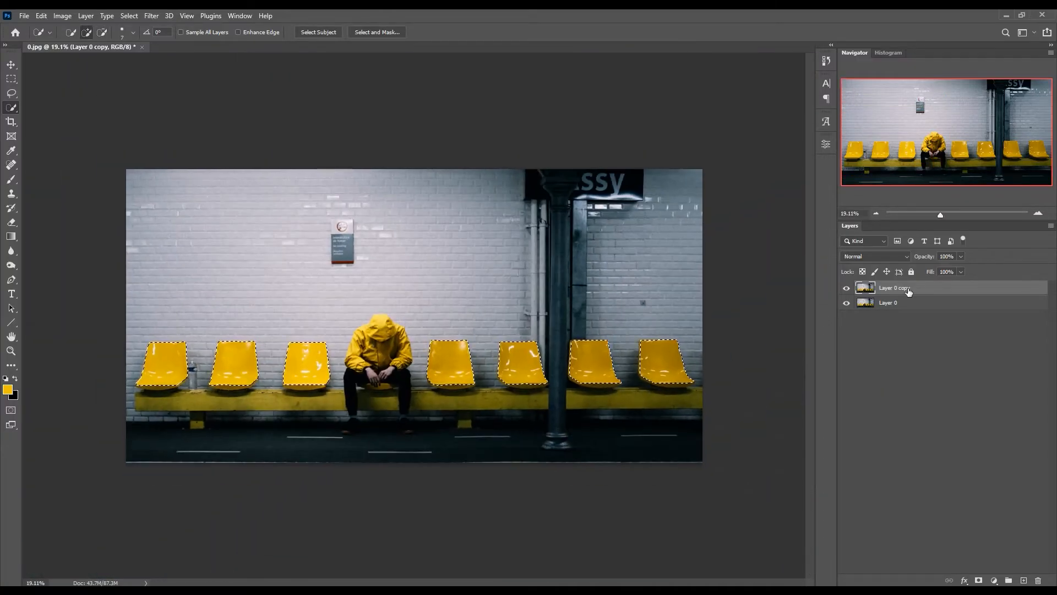
key(ctrl+j)
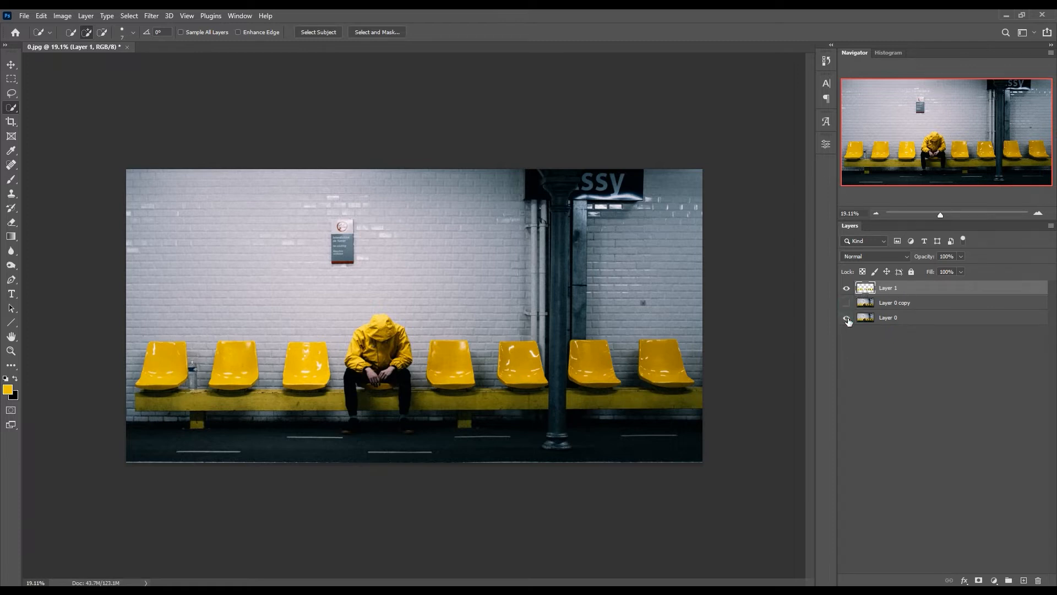
click(847, 318)
click(847, 318)
- Duplicate the seat cutout Layer 1 and set the duplicate's blend mode to Linear Dodge (Add)
drag(905, 288, 1024, 580)
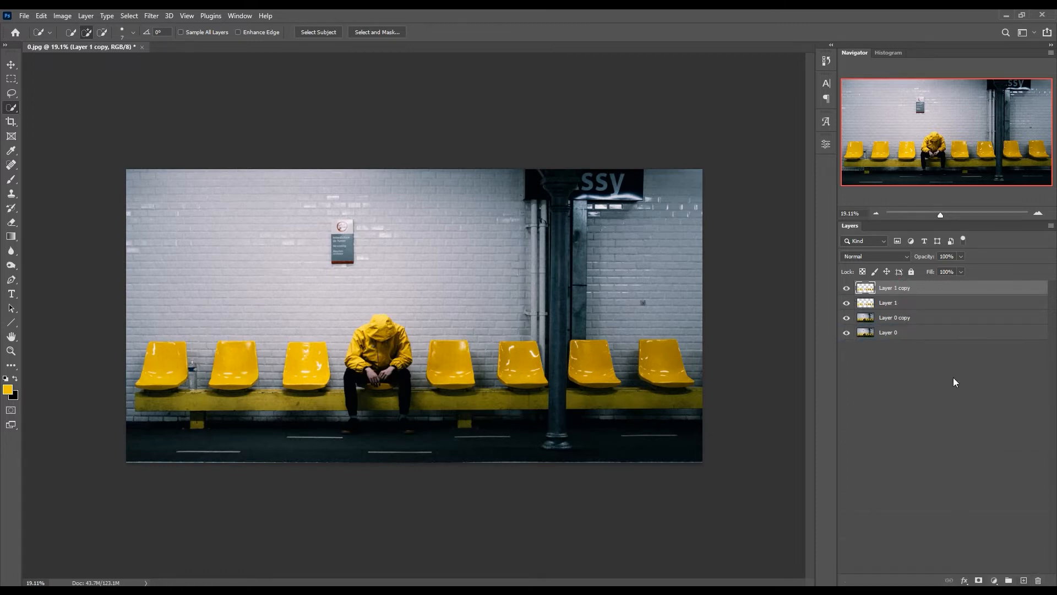
click(877, 256)
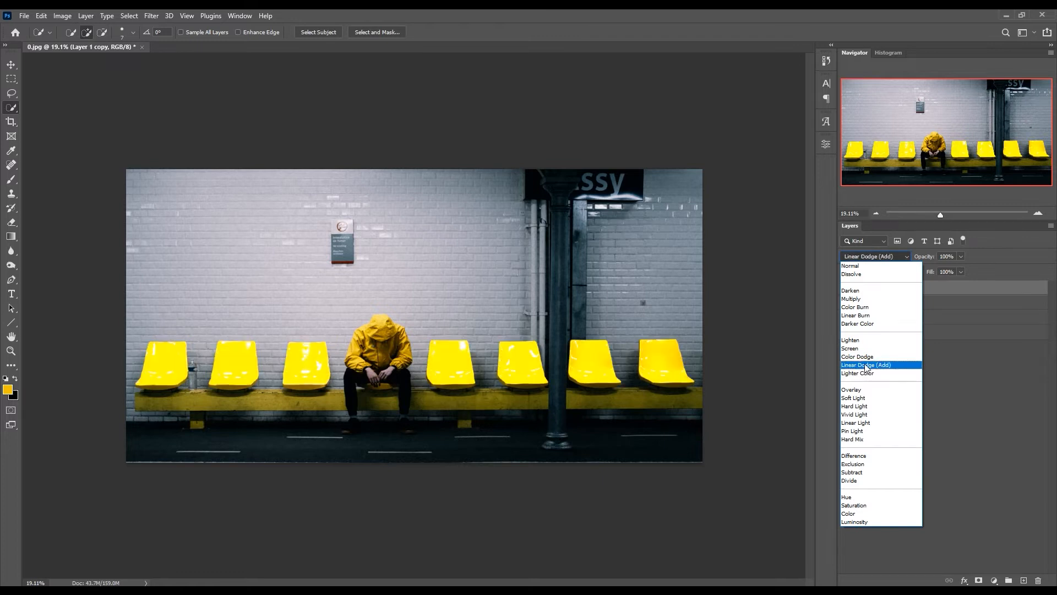
click(869, 366)
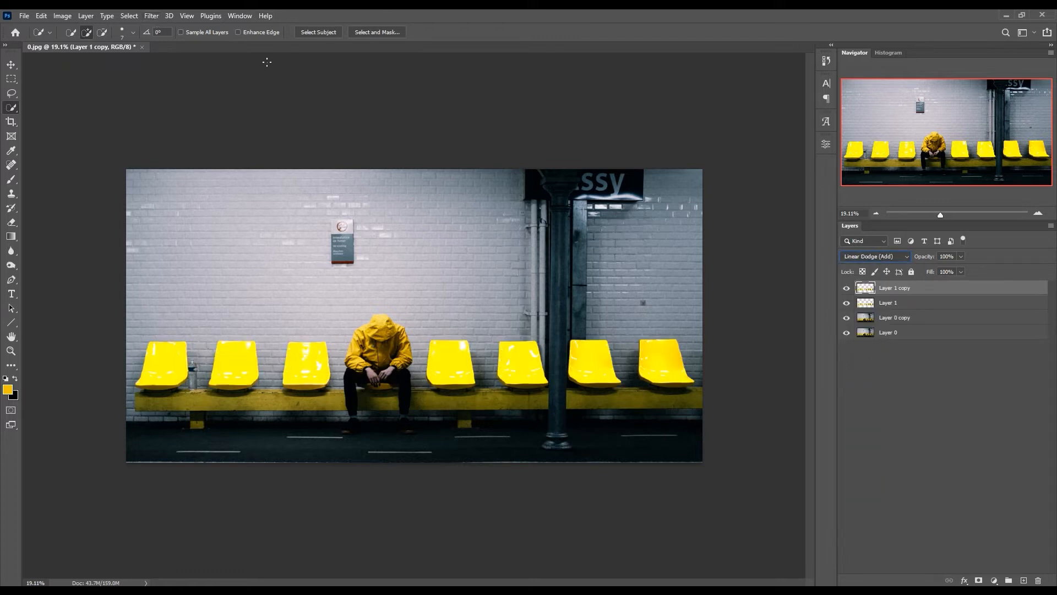
- Convert Layer 1 copy to a smart object and apply a Gaussian Blur with a radius of 10 pixels
right_click(923, 288)
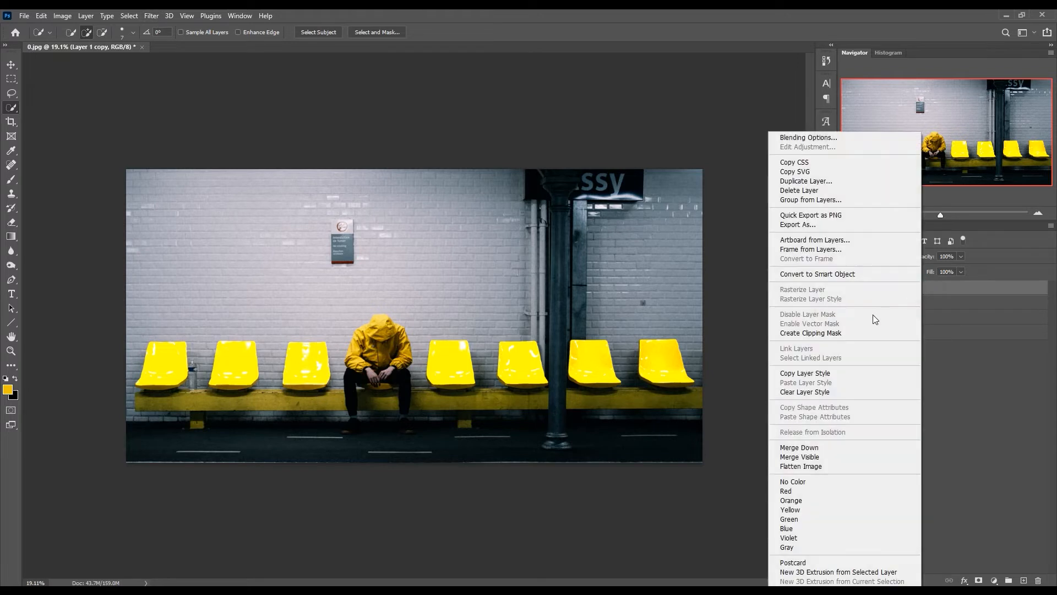
click(861, 275)
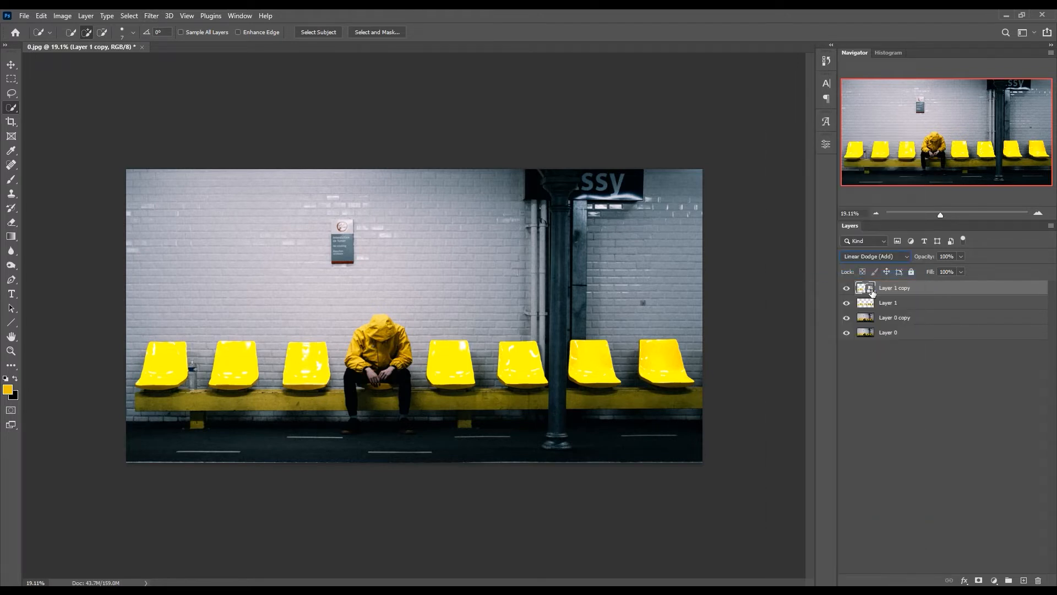
click(151, 15)
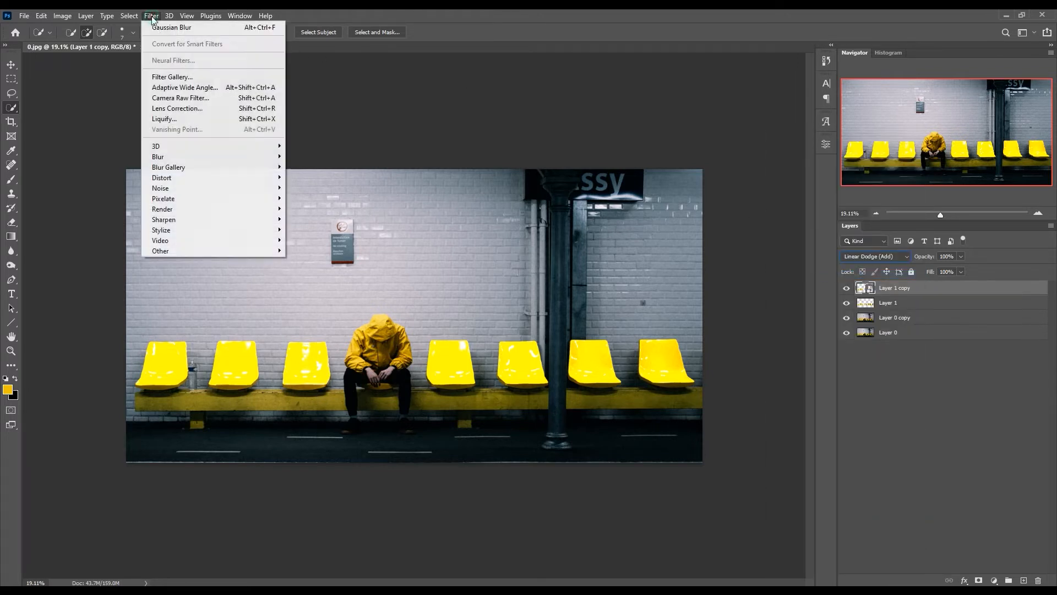
mouse_move(176, 156)
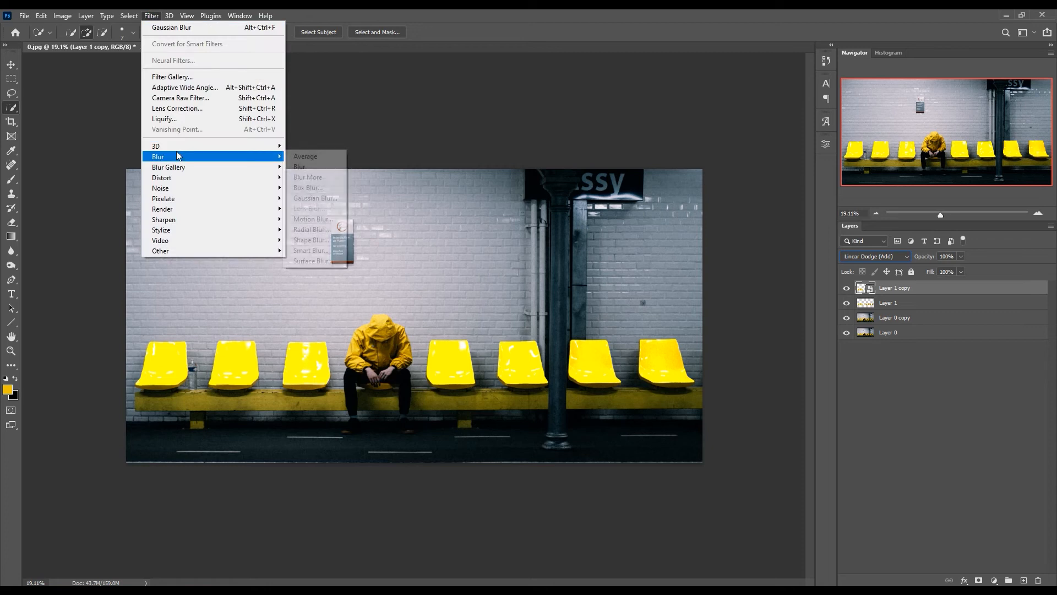
click(306, 199)
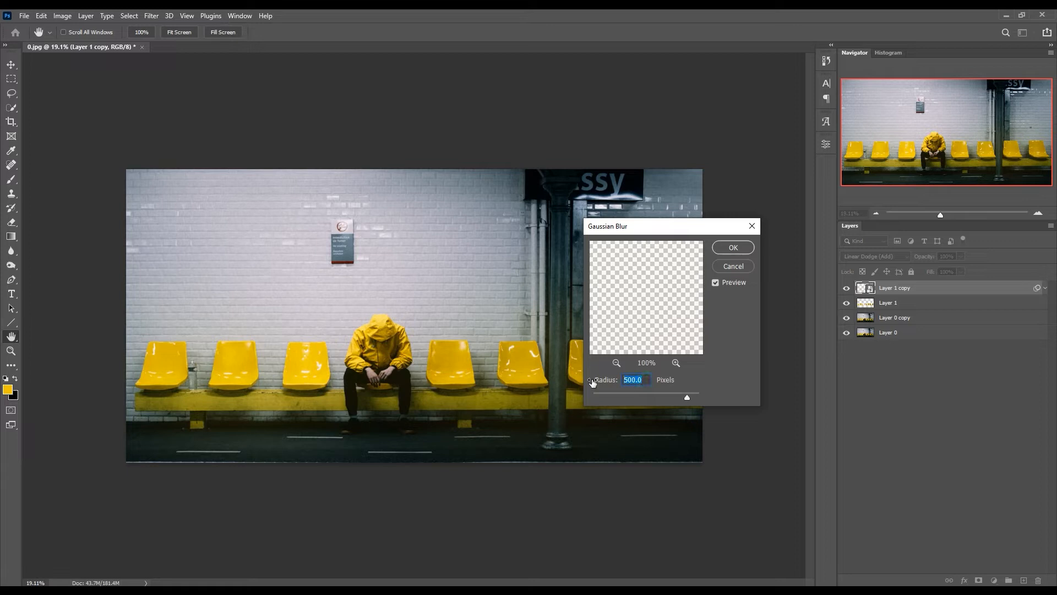
text(10)
click(720, 248)
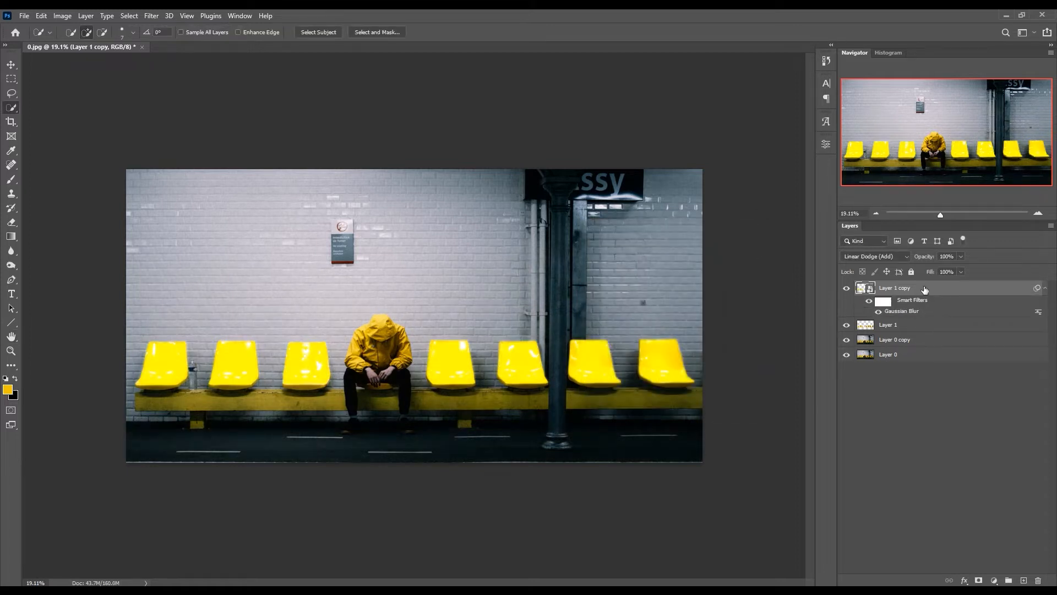
- Duplicate the blurred Layer 1 copy and set the duplicate's Gaussian Blur radius to 100 pixels
key(ctrl+j)
double_click(908, 311)
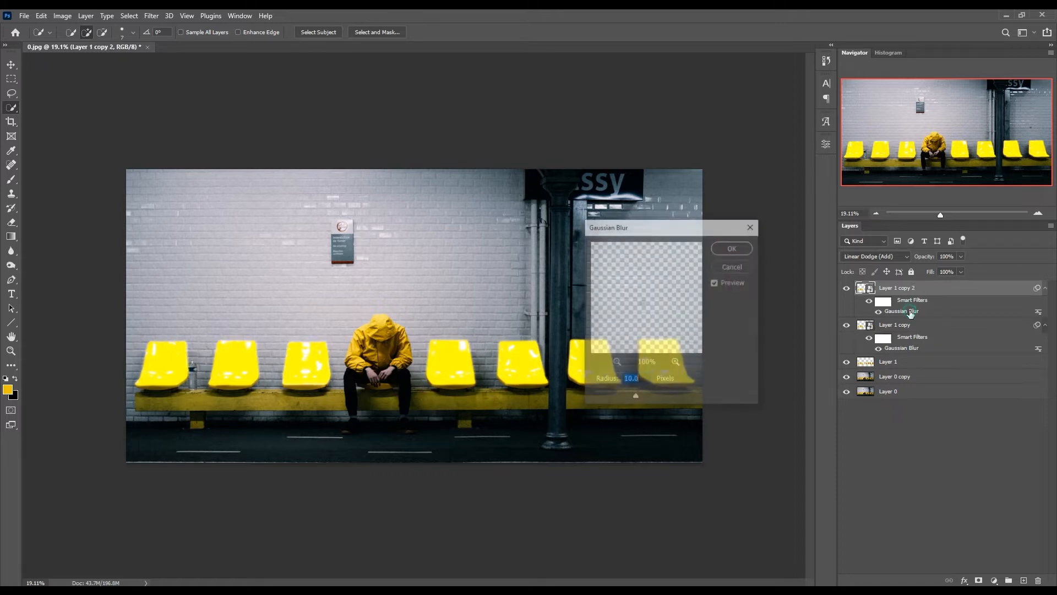
text(100)
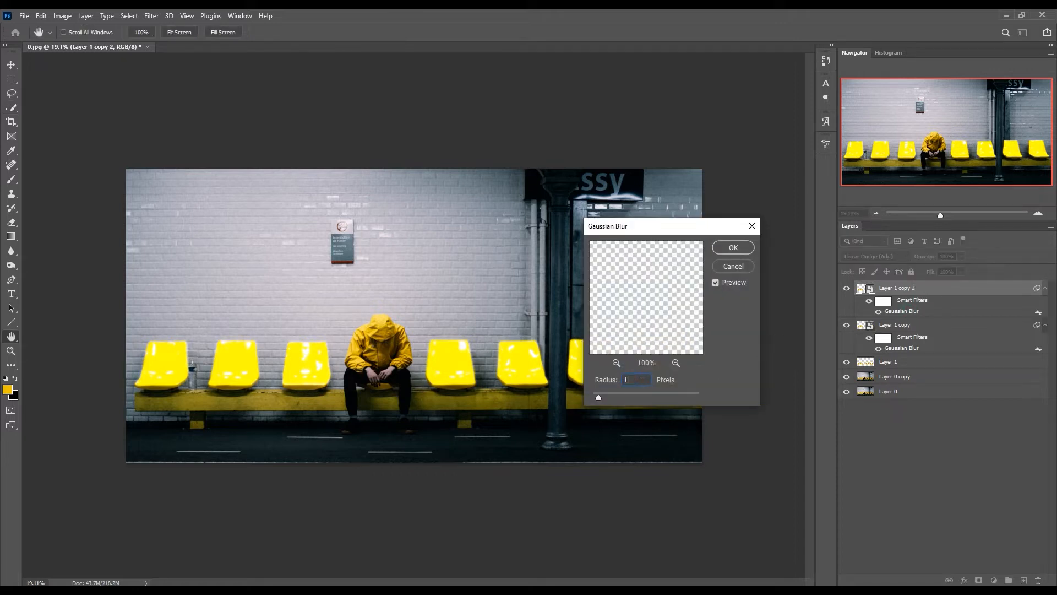
click(733, 248)
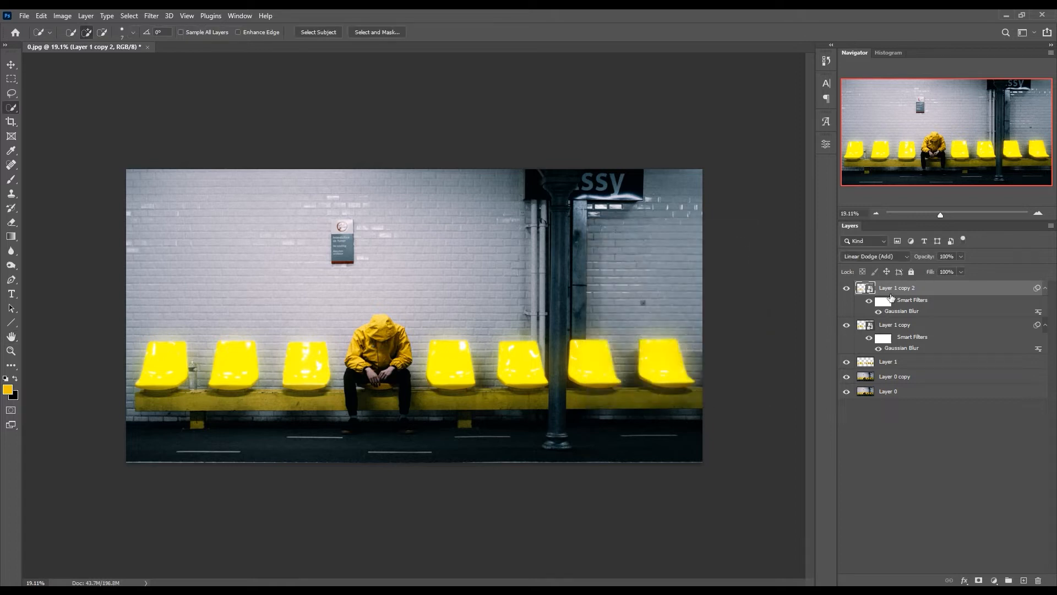
- Duplicate the layer with the 100-pixel blur and set the new copy's Gaussian Blur radius to 250 pixels
key(ctrl+j)
double_click(897, 311)
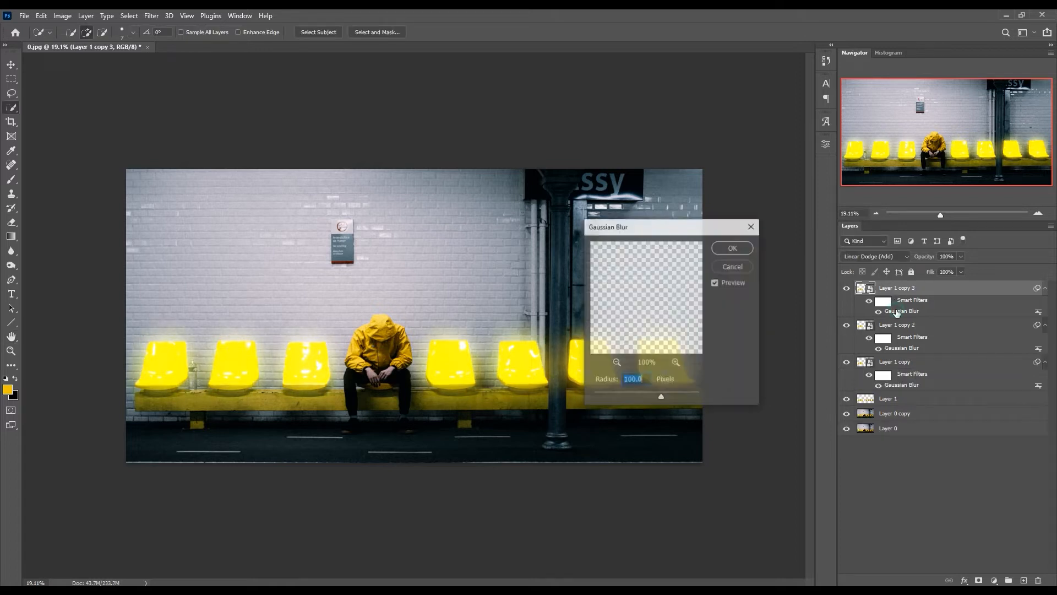
text(250)
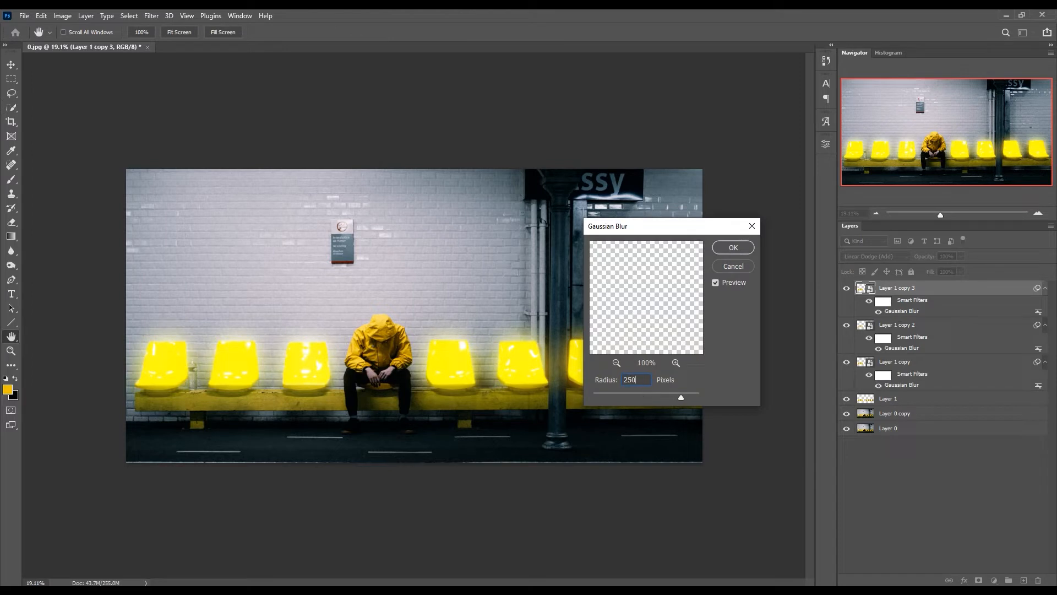
key(Return)
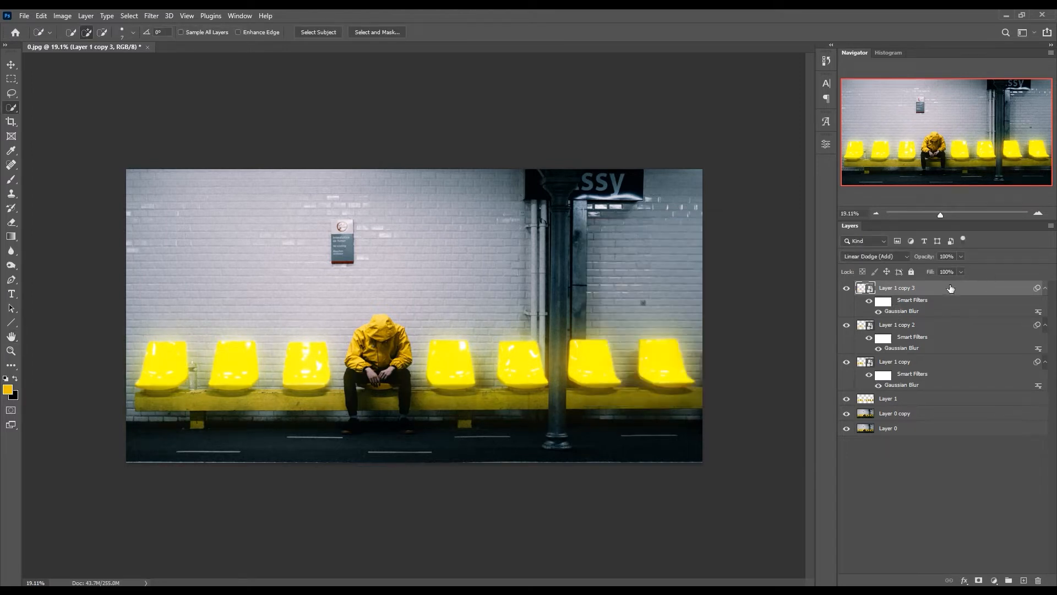
- Duplicate the layer with the 250-pixel blur and raise the new copy's Gaussian Blur radius further
key(ctrl+j)
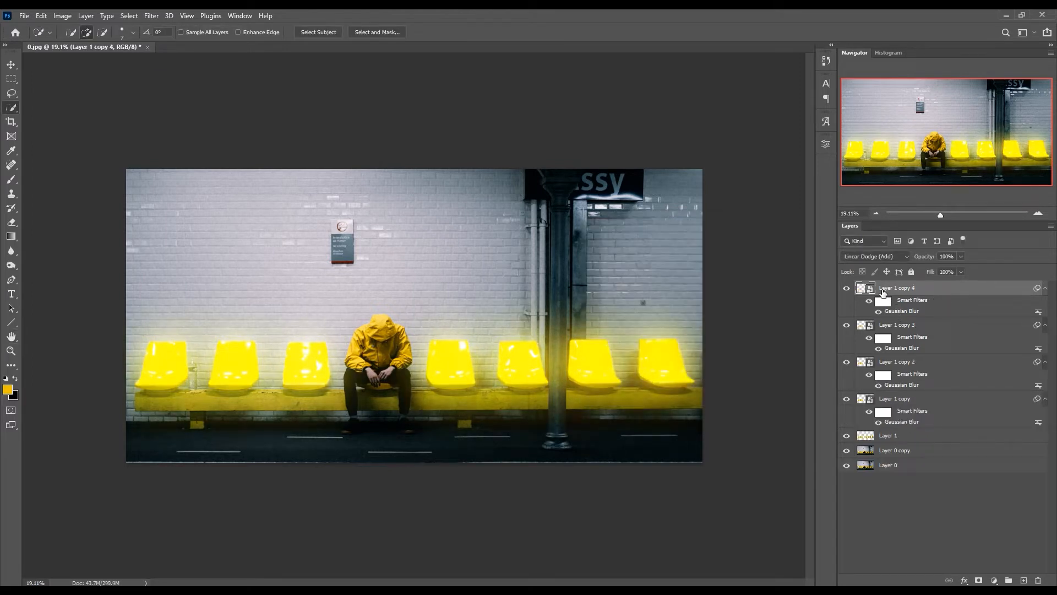
double_click(894, 312)
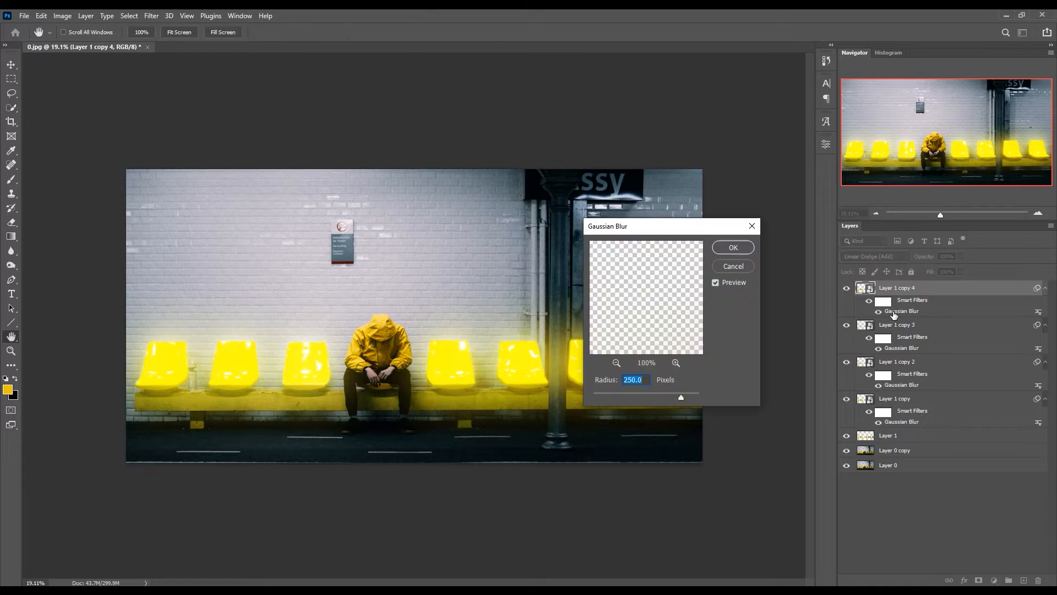
key(Return)
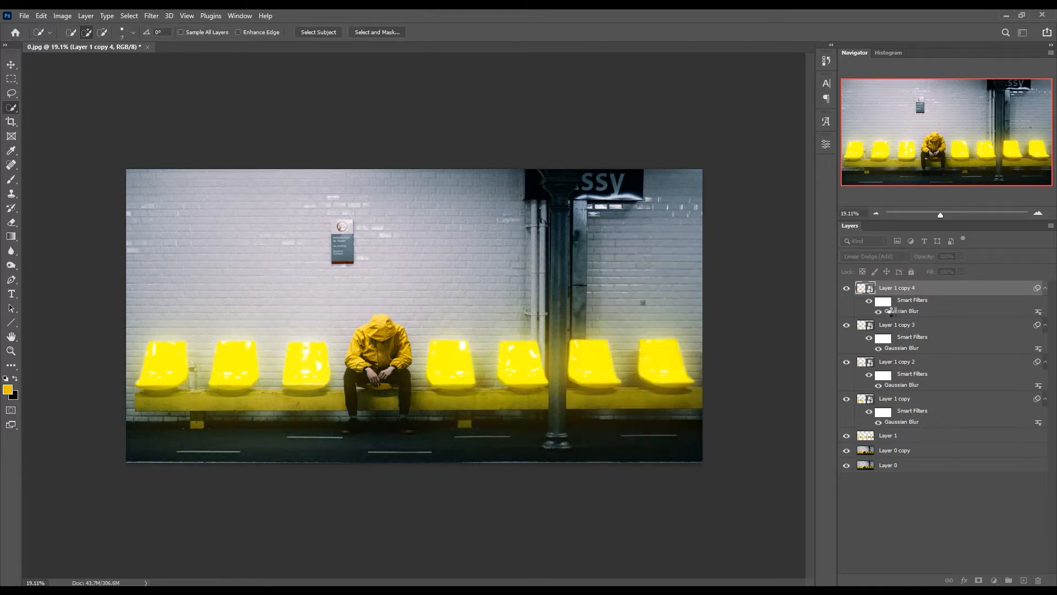
- Group Layer 1 with all its blurred copies and name the group Glow
shift+click(919, 437)
key(ctrl+g)
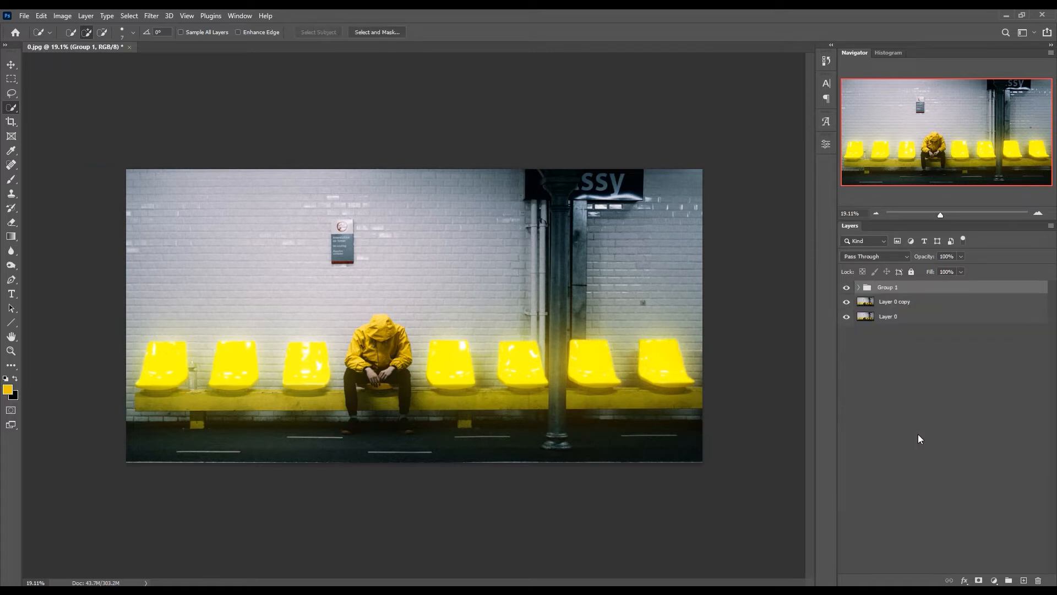
double_click(885, 286)
text(Glow)
- Add a Color Lookup adjustment layer directly above Layer 0 copy and clip it to that layer
click(892, 302)
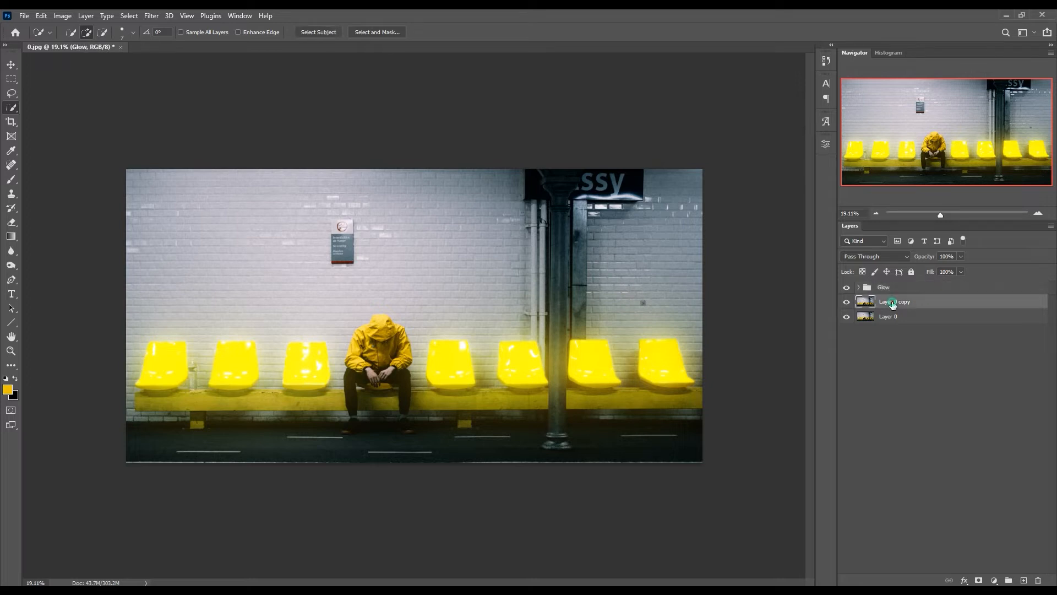
click(847, 303)
click(847, 303)
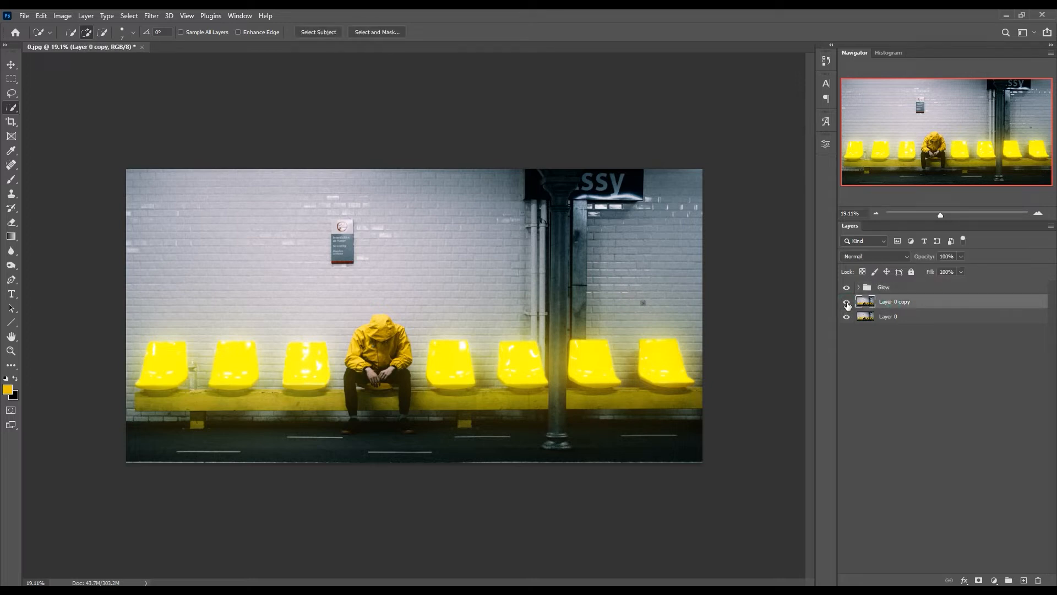
click(846, 288)
click(846, 288)
click(994, 580)
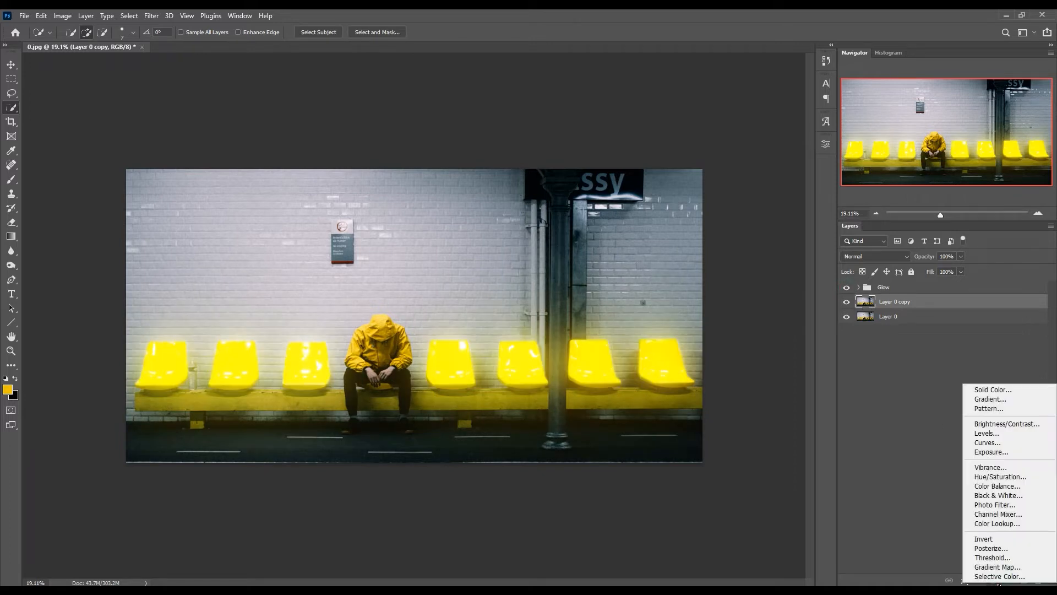
click(1016, 525)
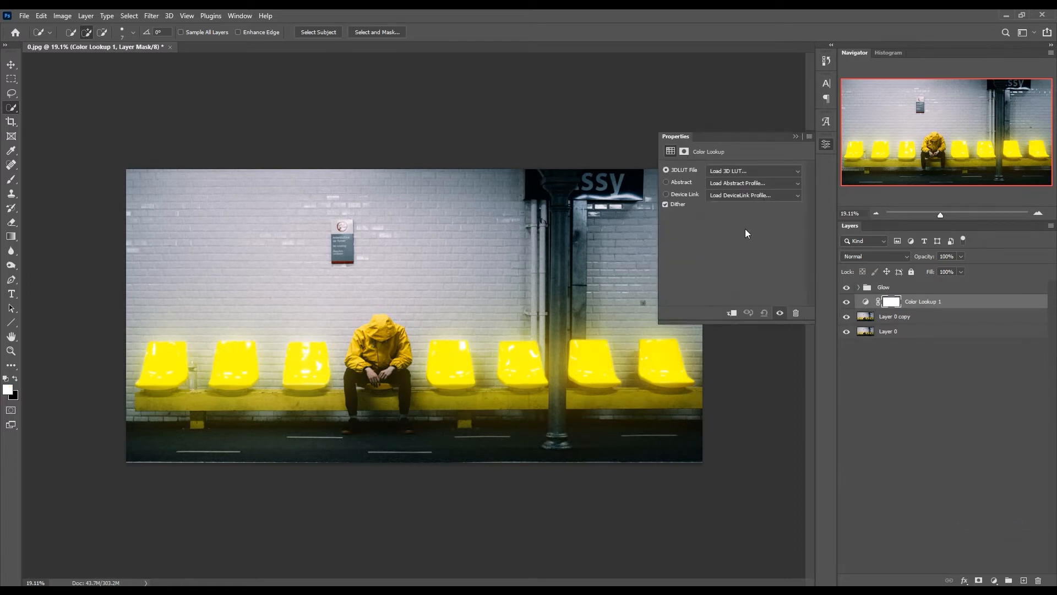
click(733, 313)
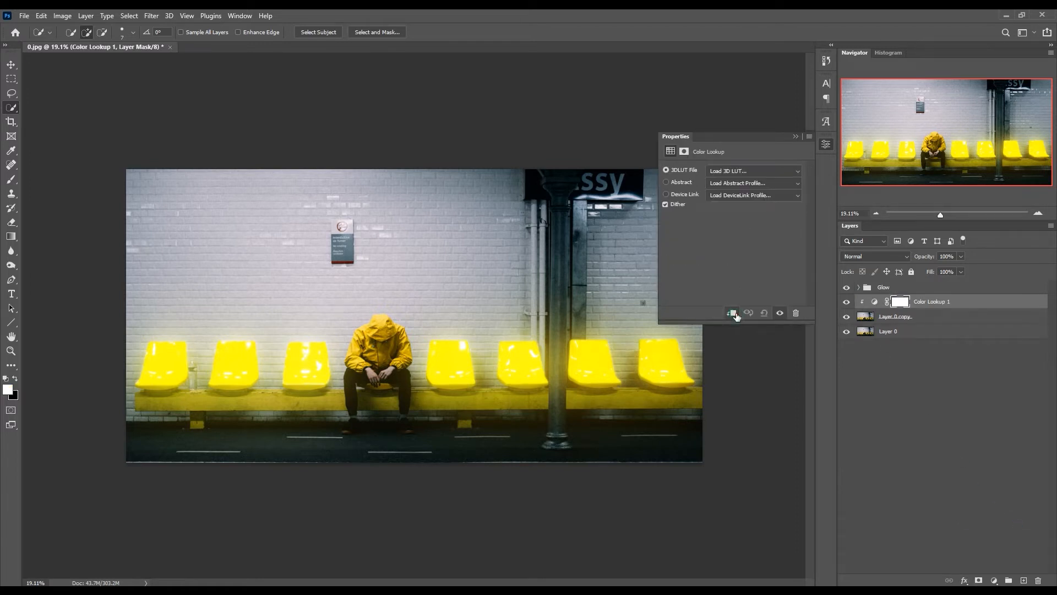
- Try the Moonlight.3DL table in the Color Lookup adjustment, and switch the 3D LUT to NightFromDay.CUBE
click(800, 170)
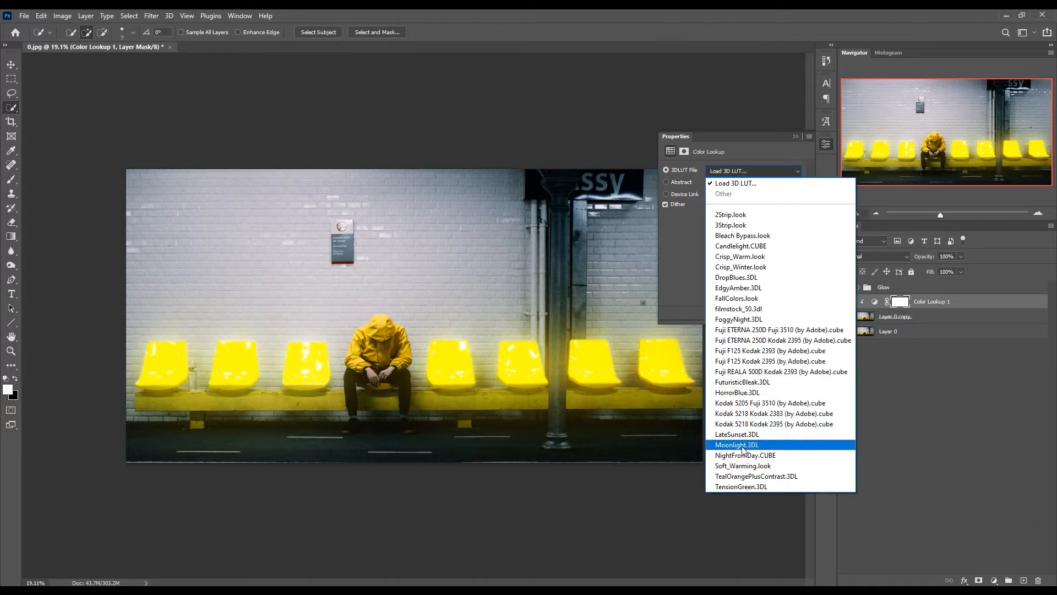
click(769, 444)
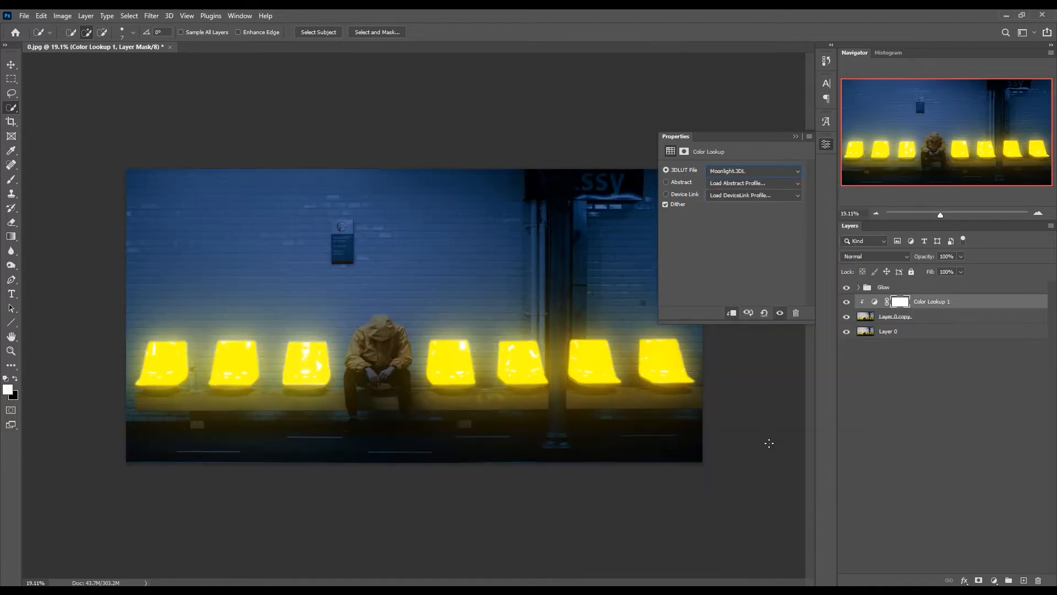
scroll(755, 169, down, 1)
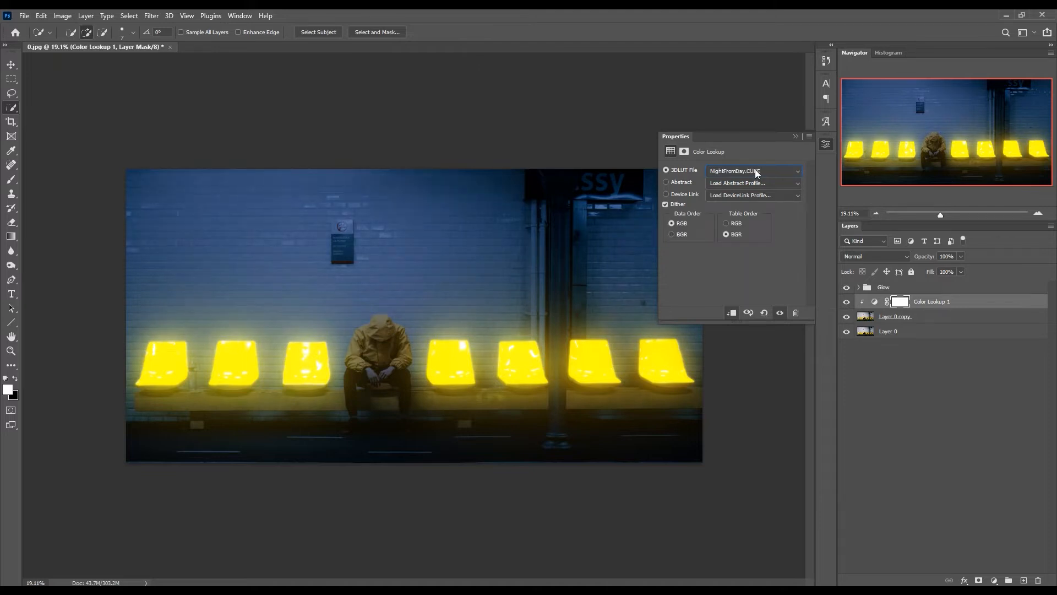
- Switch the 3D LUT to Moonlight.3DL and compare the photo with the Color Lookup 1 adjustment hidden and shown
scroll(756, 174, up, 1)
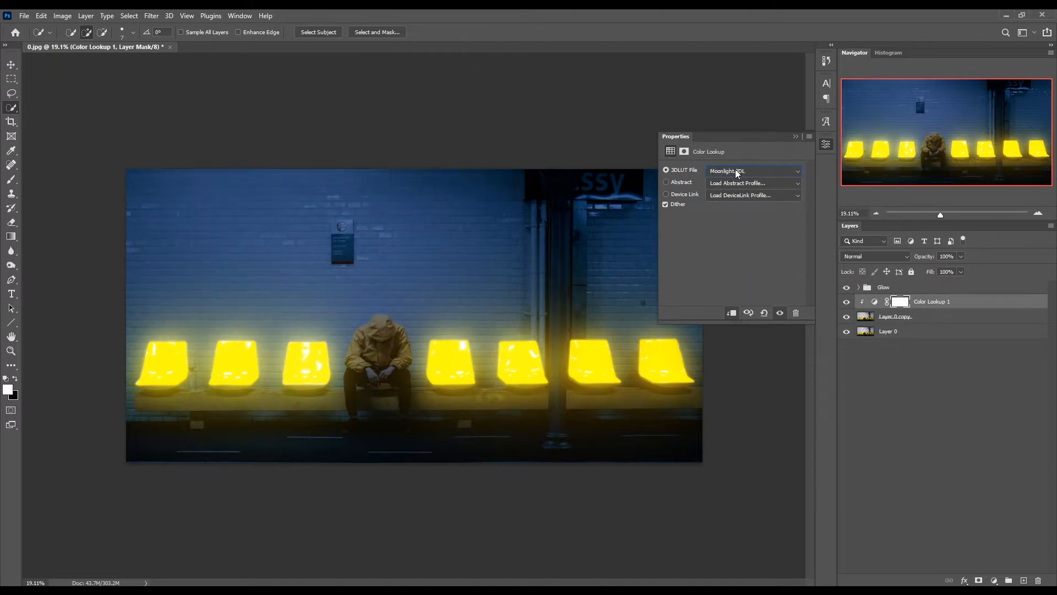
click(795, 137)
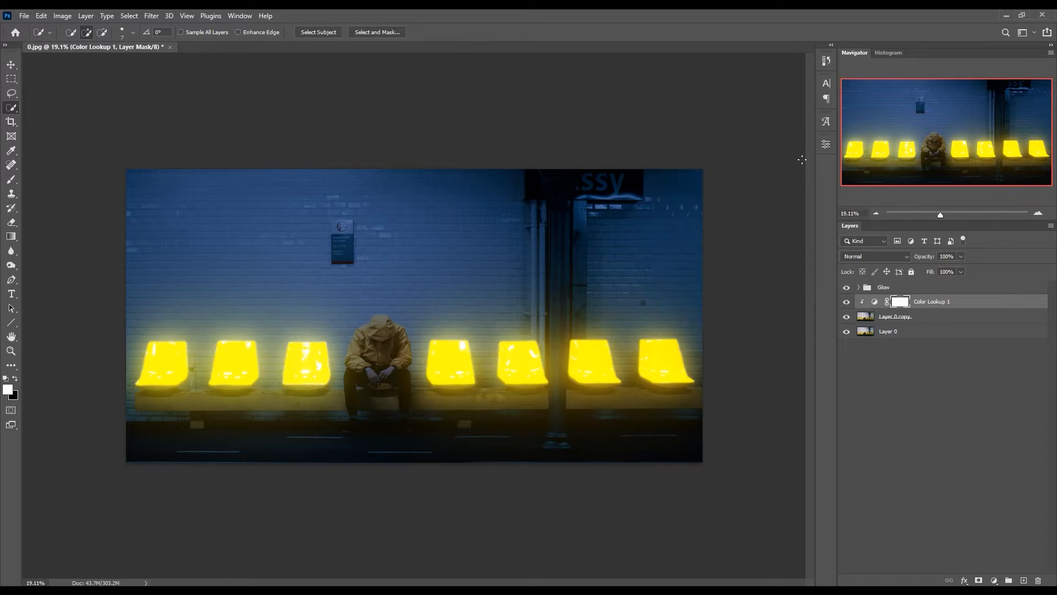
click(847, 302)
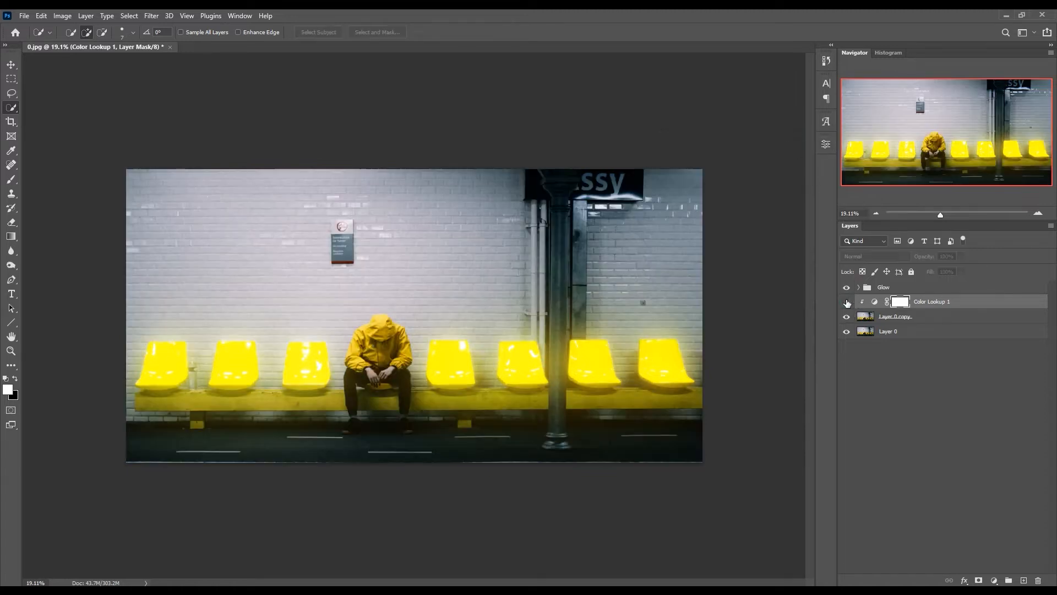
click(847, 302)
click(846, 301)
click(847, 302)
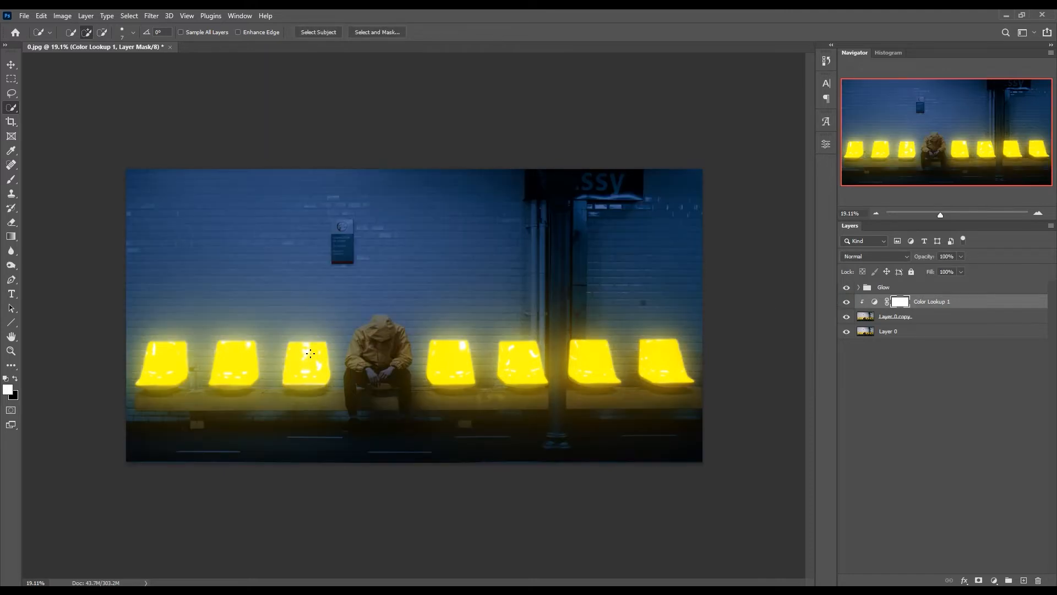
- Select the seated man's jacket and hood on Layer 0 copy with the Quick Selection tool
scroll(312, 351, up, 5)
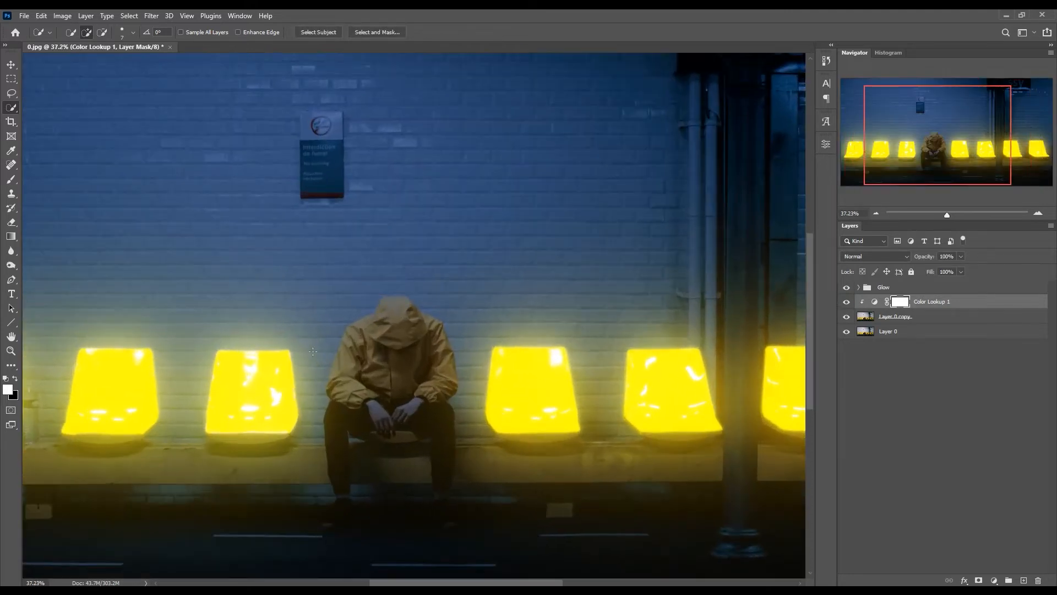
scroll(317, 349, down, 2)
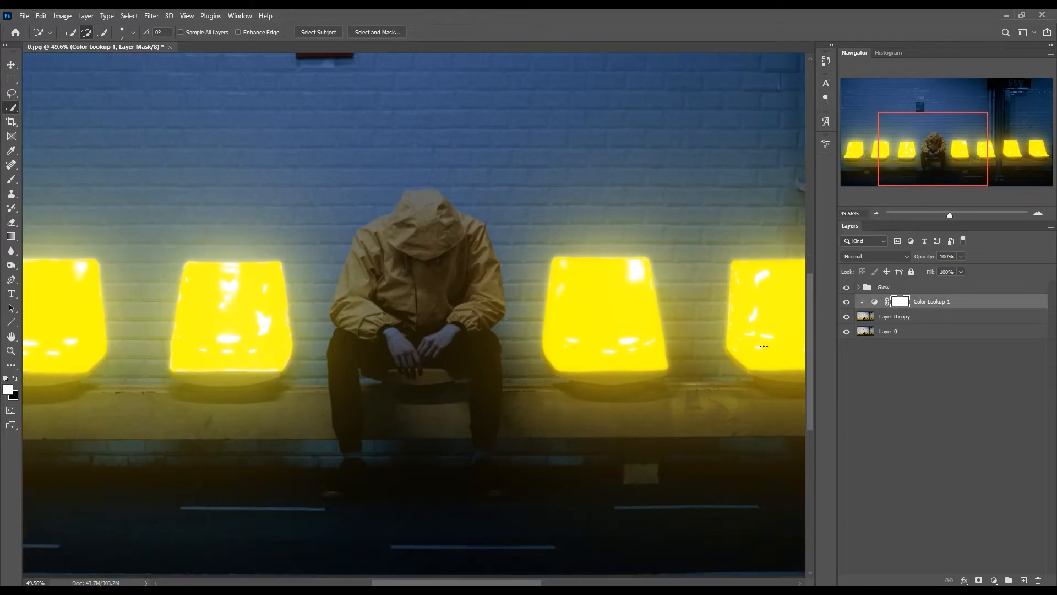
click(871, 318)
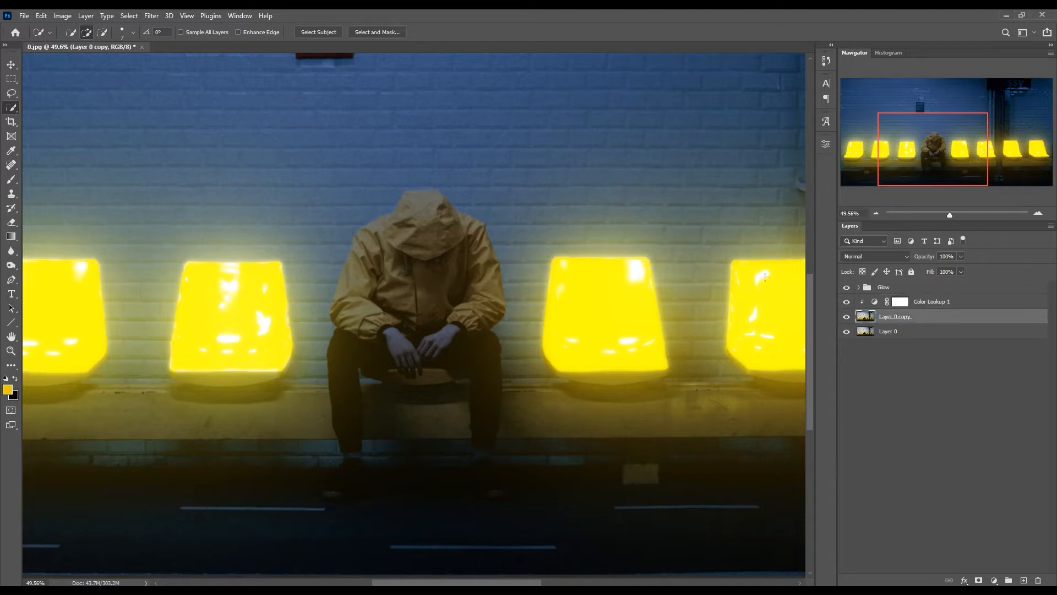
right_click(11, 108)
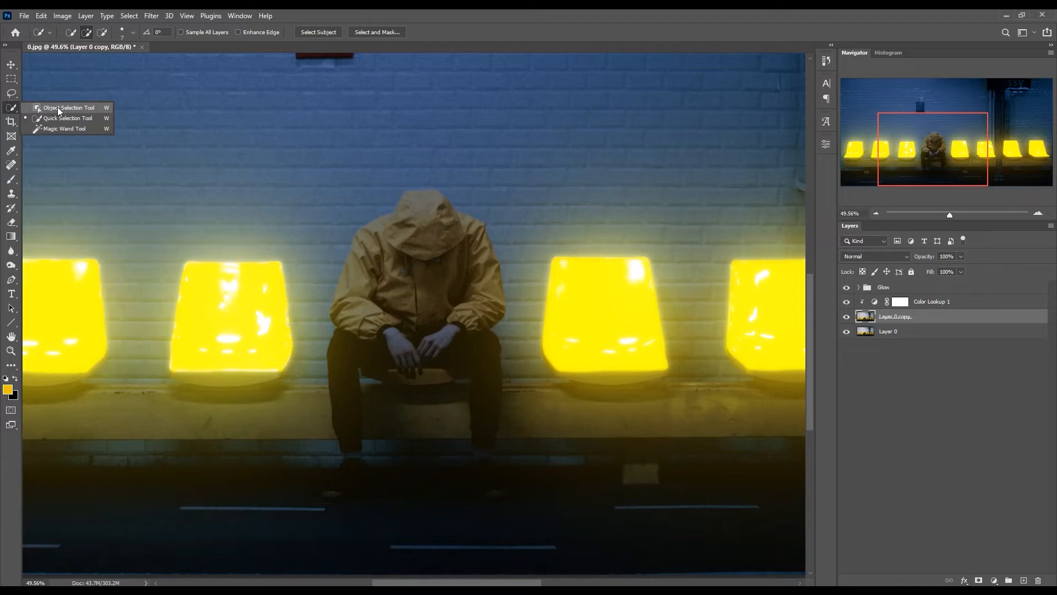
click(68, 118)
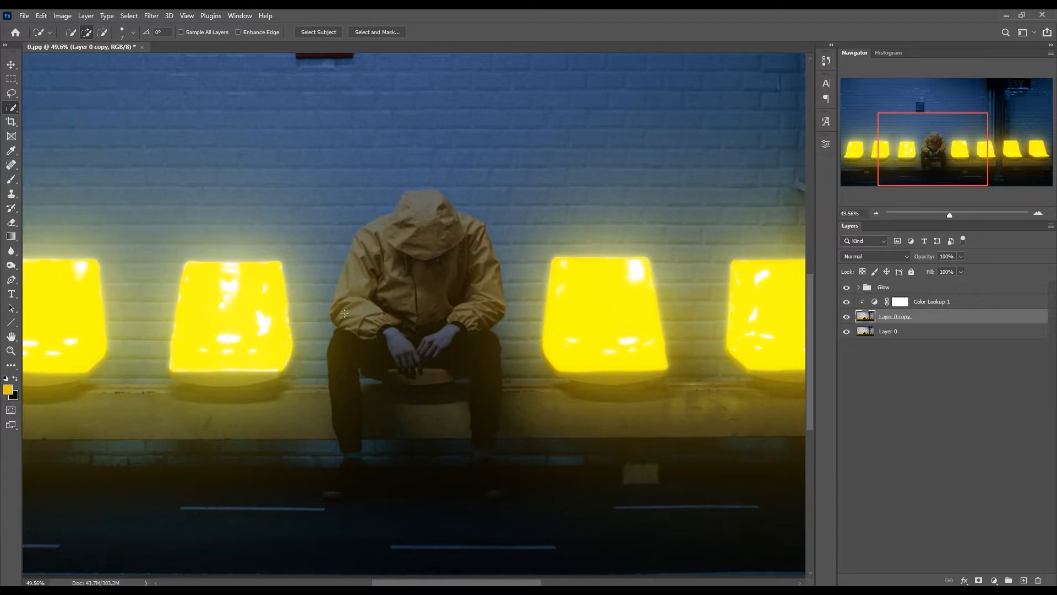
mouse_move(344, 314)
mouse_down()
mouse_move(339, 275)
mouse_move(389, 223)
mouse_move(438, 199)
mouse_move(480, 256)
mouse_move(488, 317)
mouse_move(469, 327)
mouse_move(491, 323)
mouse_move(375, 332)
mouse_up()
scroll(444, 318, up, 2)
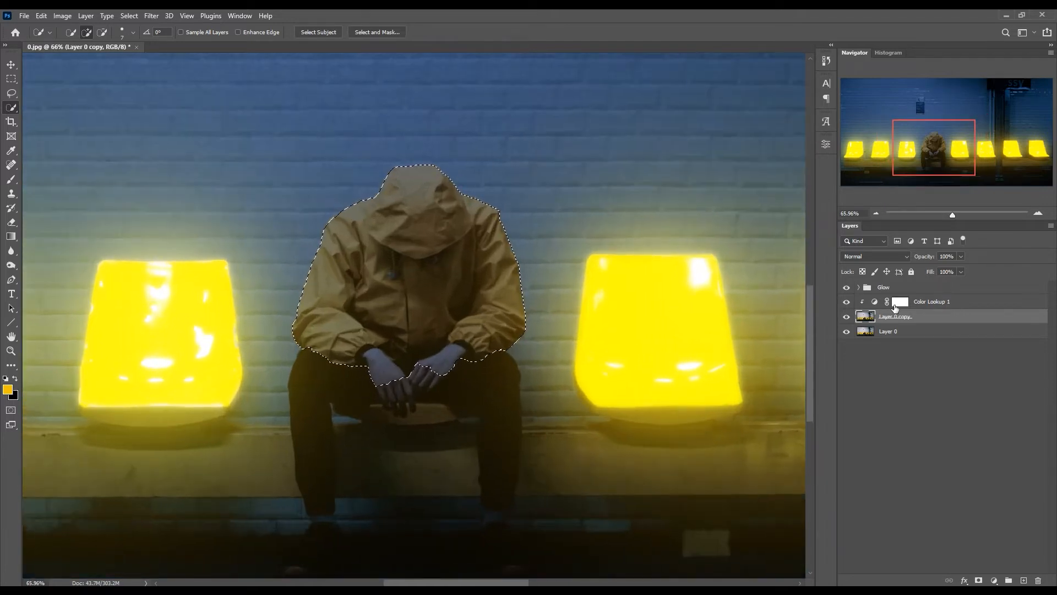
- Paint black on the Color Lookup 1 mask along the selected jacket's outer edges with a 100 px Soft Round brush, and deselect
click(899, 304)
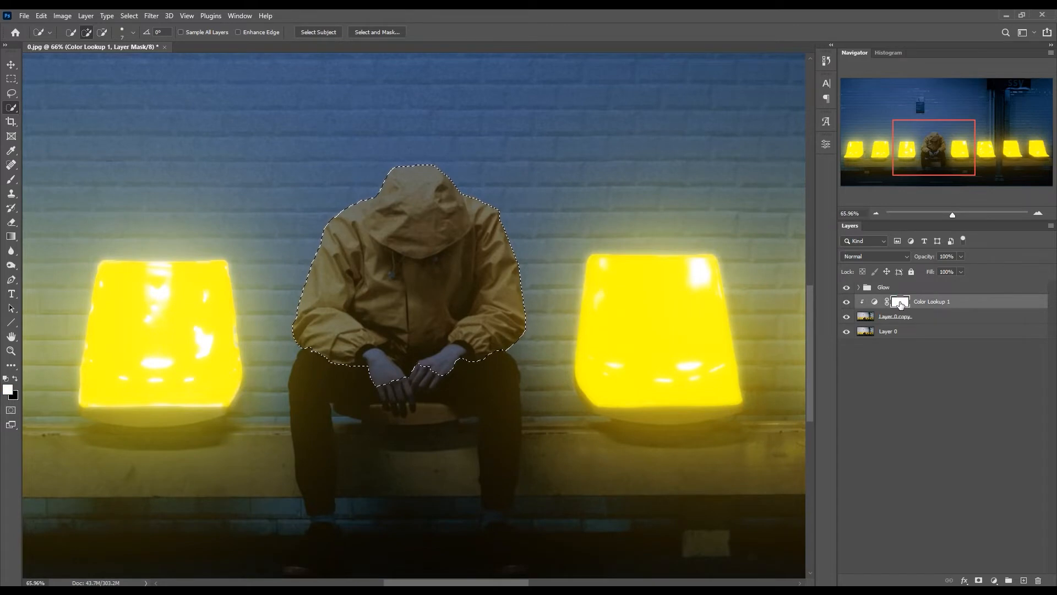
click(15, 378)
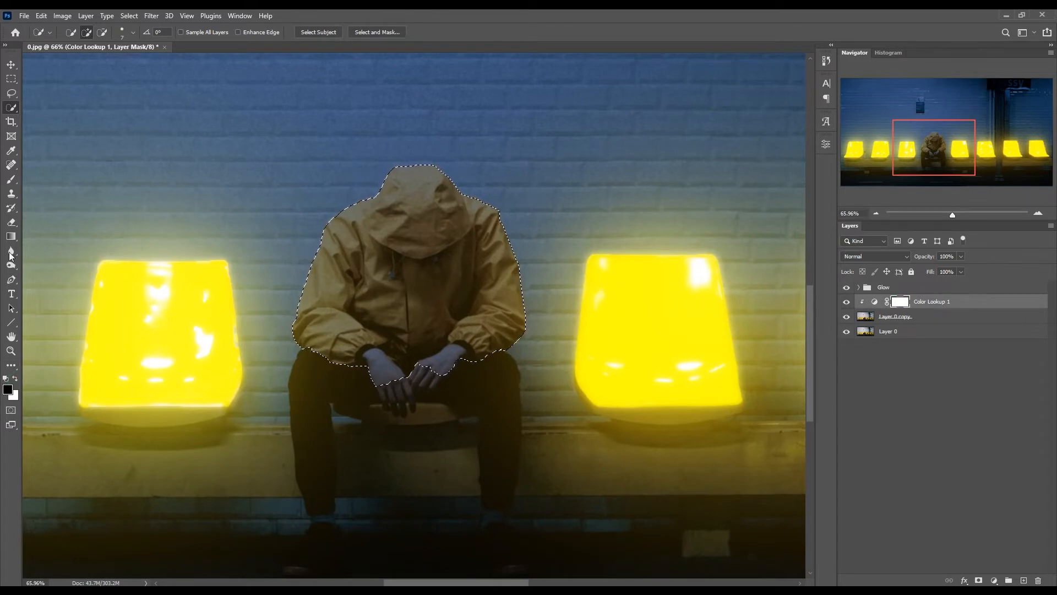
click(11, 180)
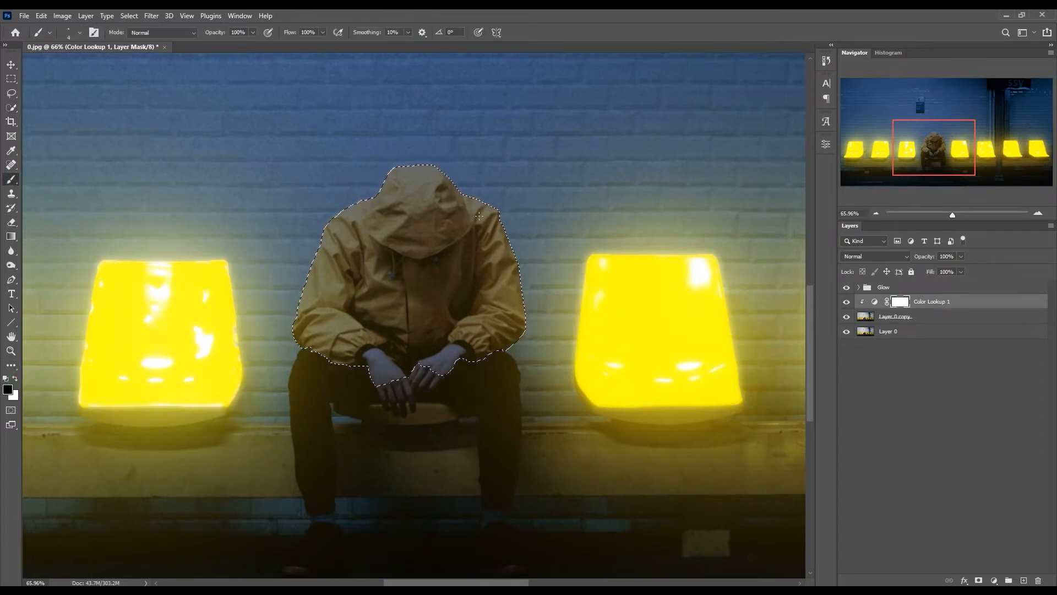
key(bracketright)
key(bracketright)
key(bracketright)
key(bracketright)
key(bracketright)
key(bracketright)
key(bracketright)
key(bracketright)
right_click(490, 207)
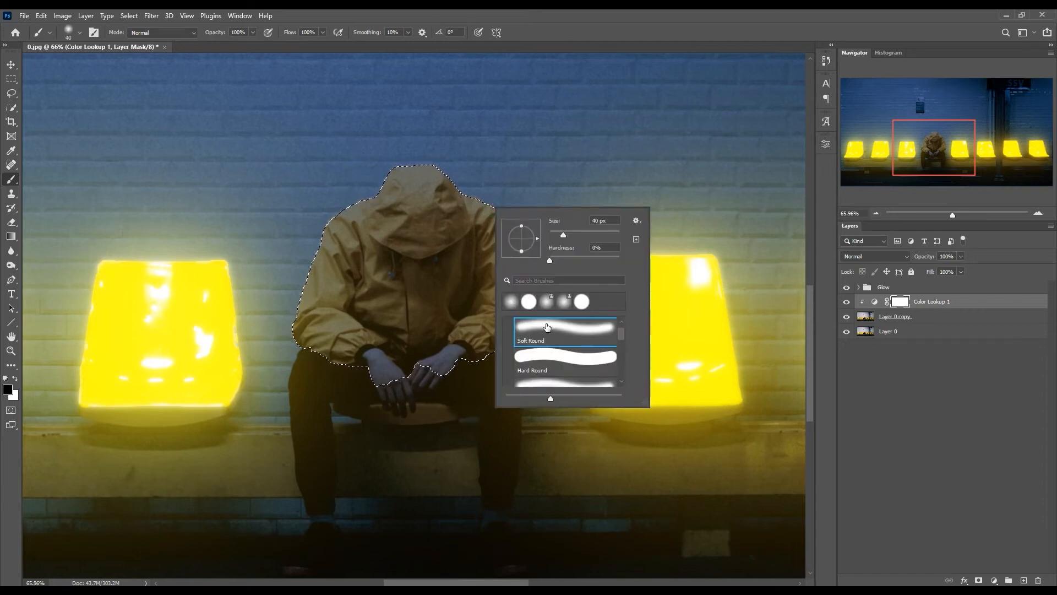
drag(563, 236, 564, 235)
text(1)
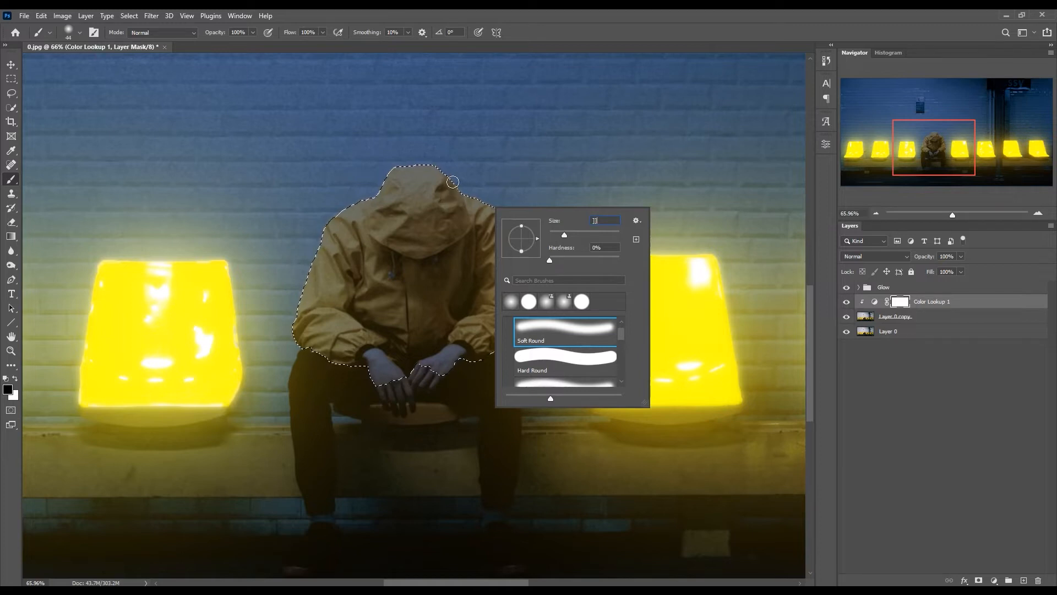
click(457, 172)
click(518, 235)
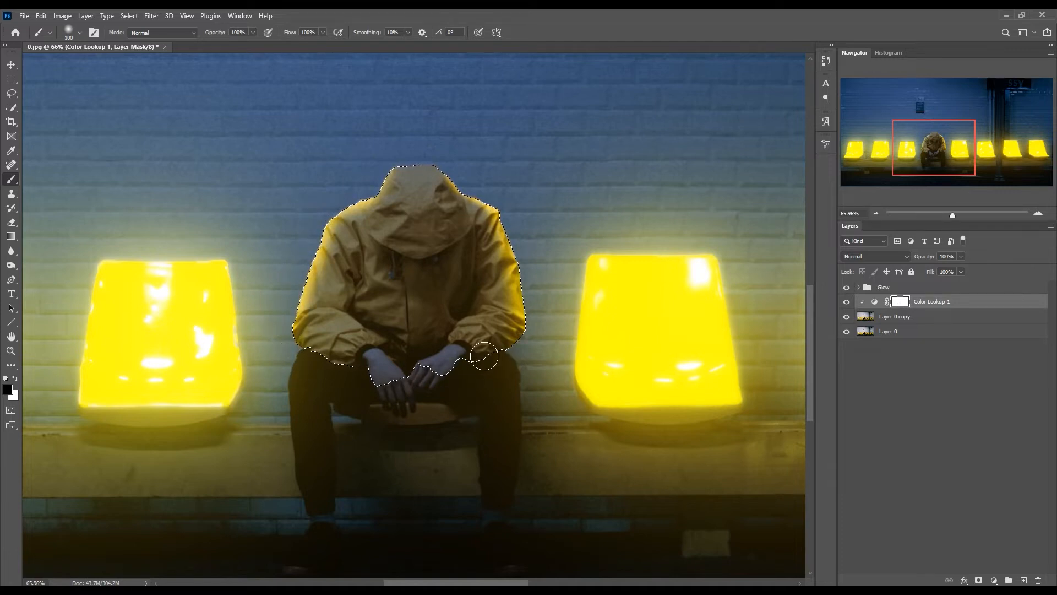
scroll(401, 354, up, 3)
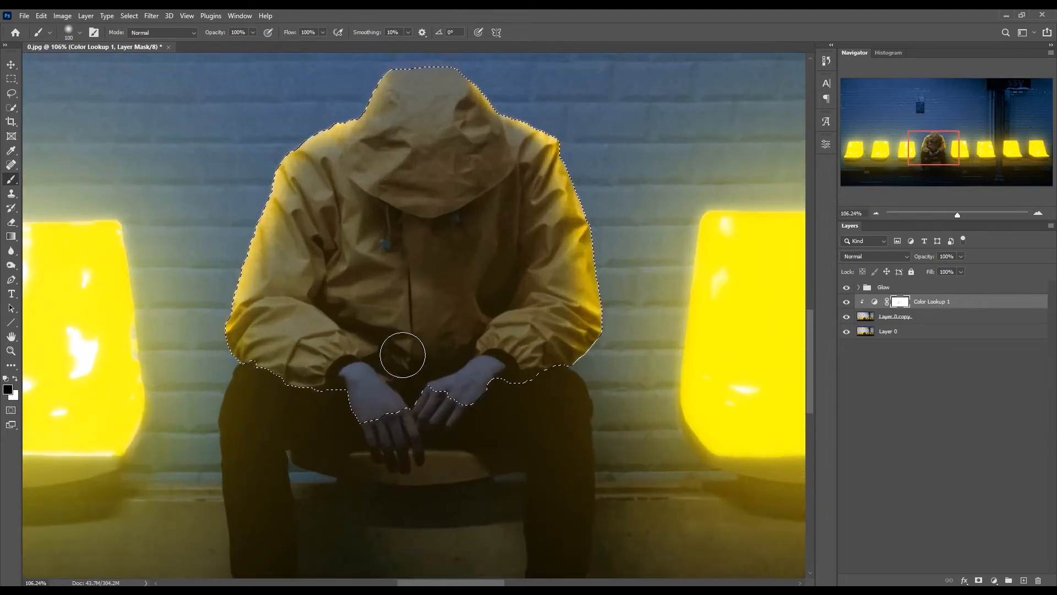
key(ctrl+d)
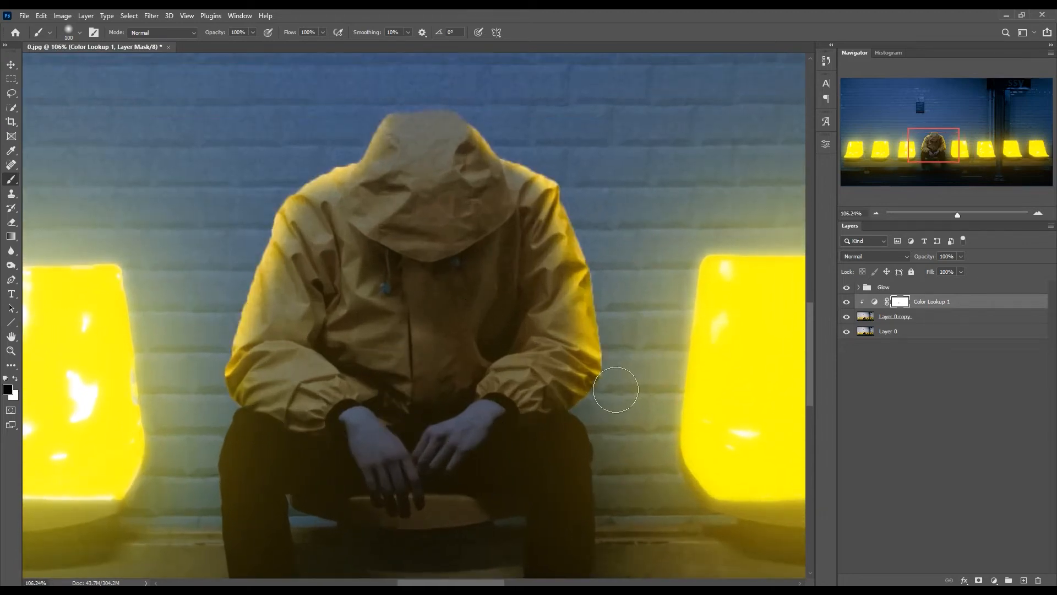
- Lower the brush opacity to 41% and paint small highlights on the hood's right-hand folds in the Color Lookup 1 mask
key(bracketleft)
key(bracketleft)
key(bracketleft)
key(bracketleft)
key(bracketleft)
key(bracketleft)
key(bracketleft)
key(bracketleft)
key(bracketleft)
key(bracketleft)
key(bracketleft)
key(bracketleft)
key(bracketleft)
mouse_move(474, 156)
mouse_down()
mouse_move(468, 163)
mouse_move(475, 158)
mouse_up()
key(ctrl+z)
mouse_move(222, 36)
mouse_down()
mouse_move(194, 36)
mouse_move(209, 34)
mouse_up()
mouse_move(469, 164)
mouse_down()
mouse_move(474, 156)
mouse_move(469, 175)
mouse_move(480, 175)
mouse_up()
- Paint a highlight on the jacket's right shoulder beside the hood with a 25 px brush at 0% hardness
key(bracketright)
key(bracketright)
key(bracketright)
key(bracketright)
right_click(501, 175)
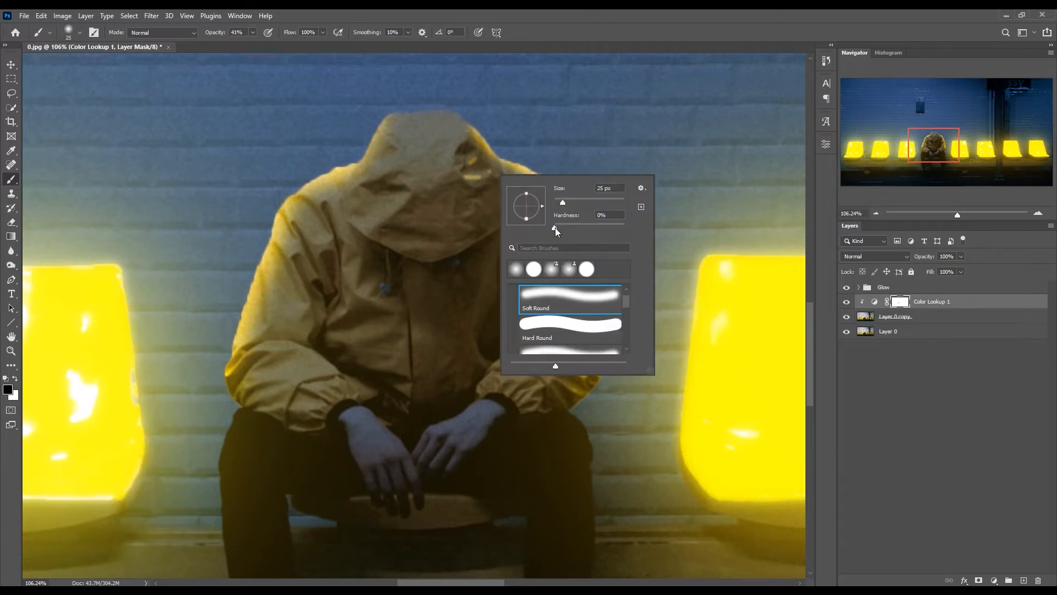
mouse_move(587, 228)
mouse_down()
mouse_move(622, 229)
mouse_move(548, 228)
mouse_move(564, 229)
mouse_up()
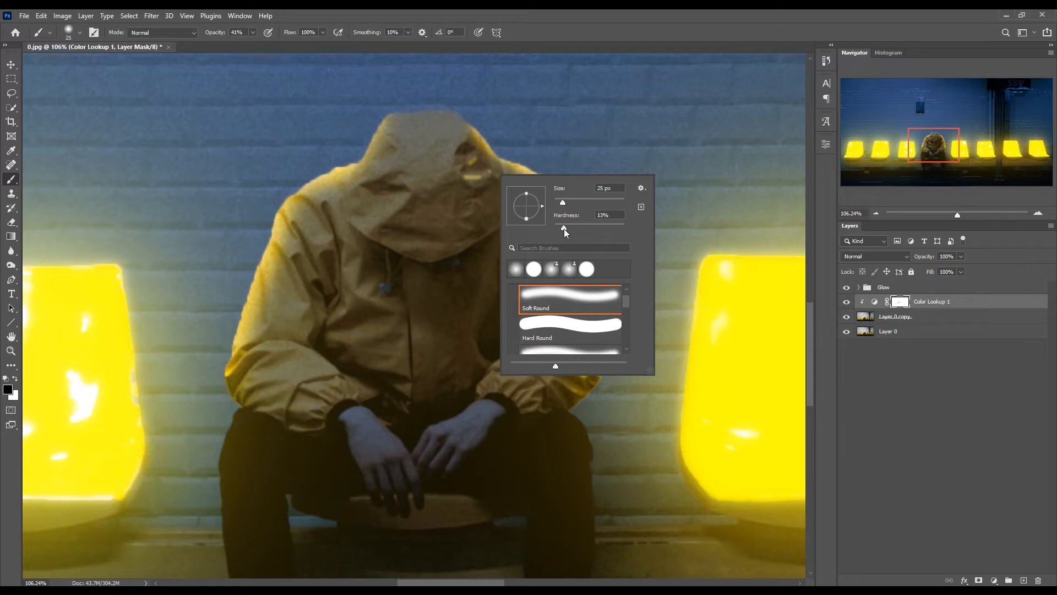
click(485, 175)
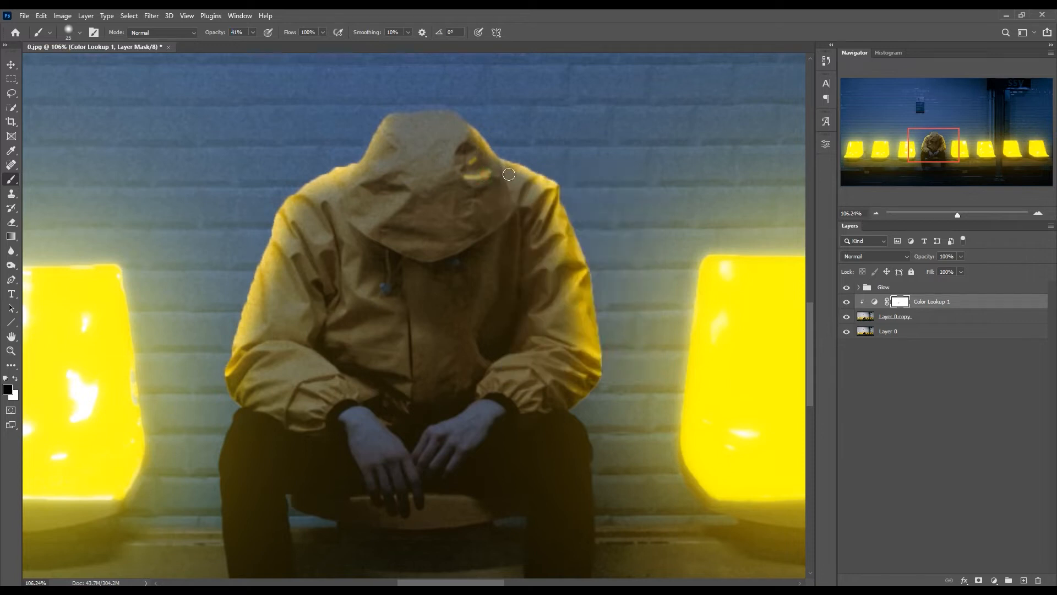
drag(508, 174, 516, 198)
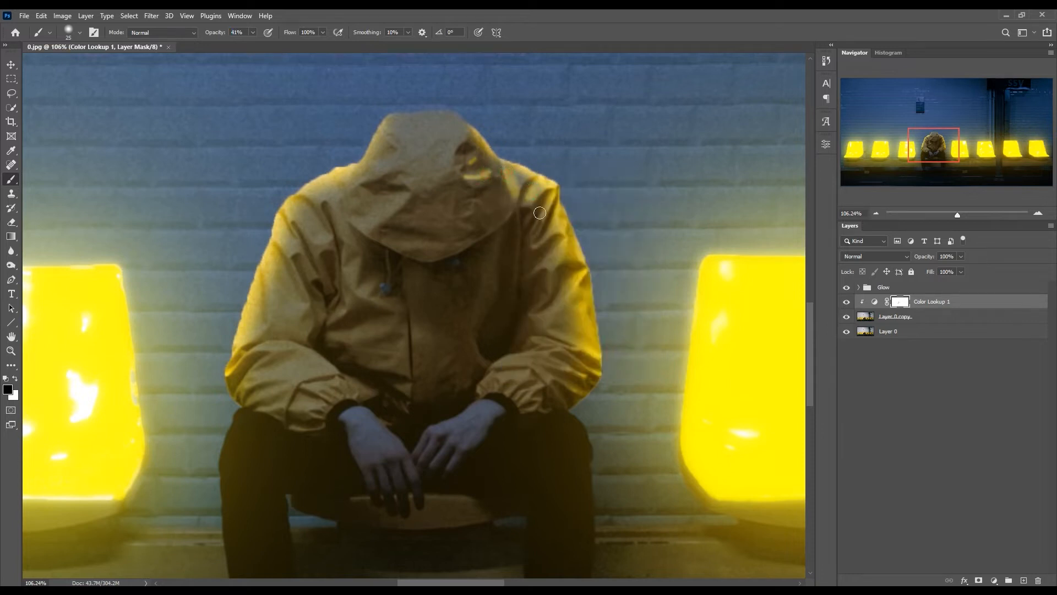
- Paint thin highlights along the folds of the jacket's right forearm and cuff with a 10 px brush
scroll(540, 272, down, 3)
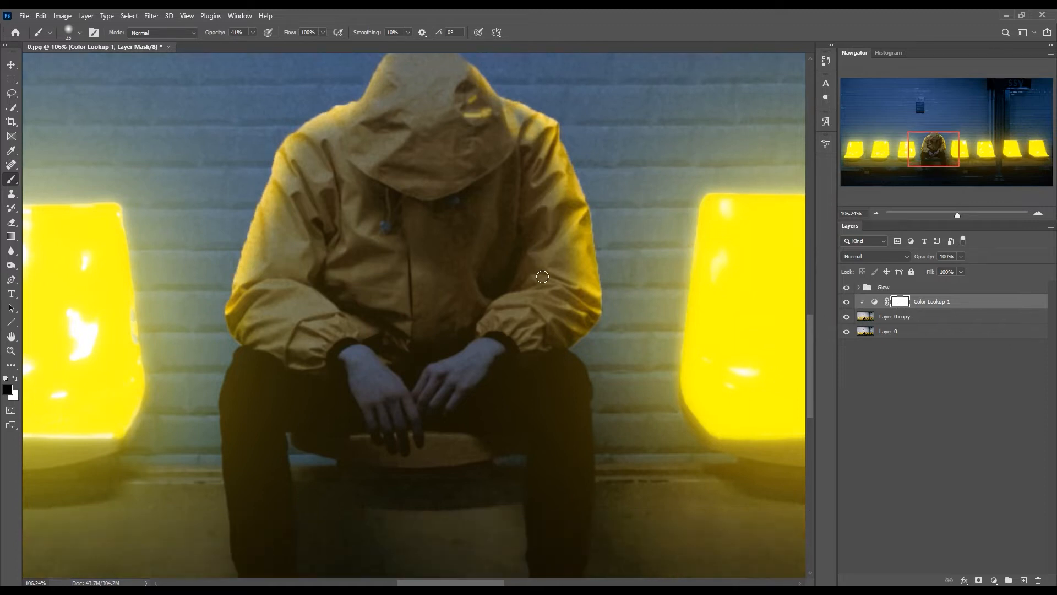
key([)
key([)
key([)
mouse_move(543, 281)
mouse_down()
mouse_move(577, 277)
mouse_move(553, 288)
mouse_move(591, 306)
mouse_up()
mouse_move(525, 291)
mouse_down()
mouse_move(560, 295)
mouse_move(533, 291)
mouse_move(559, 308)
mouse_move(531, 293)
mouse_move(565, 318)
mouse_move(529, 292)
mouse_move(506, 293)
mouse_move(523, 319)
mouse_move(571, 312)
mouse_move(515, 335)
mouse_move(545, 326)
mouse_up()
click(530, 321)
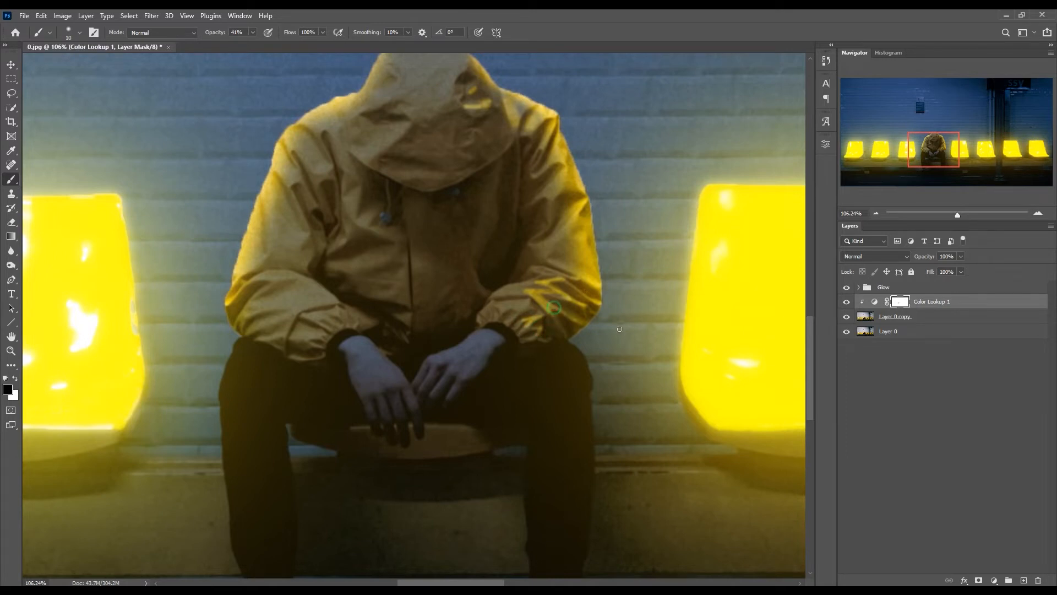
drag(564, 281, 583, 277)
- Paint matching thin highlights along the folds and lower edge of the jacket's left forearm
mouse_move(298, 311)
mouse_down()
mouse_move(343, 330)
mouse_move(311, 331)
mouse_move(307, 340)
mouse_move(330, 345)
mouse_move(274, 336)
mouse_move(328, 340)
mouse_move(301, 340)
mouse_move(319, 334)
mouse_move(249, 339)
mouse_up()
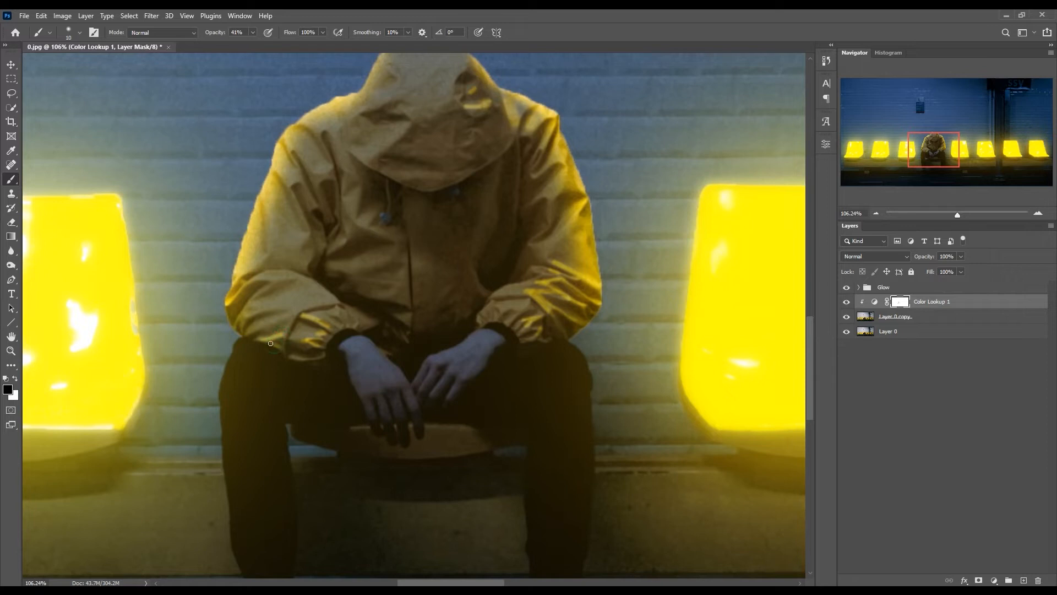
mouse_move(246, 333)
mouse_down()
mouse_move(285, 321)
mouse_move(240, 316)
mouse_up()
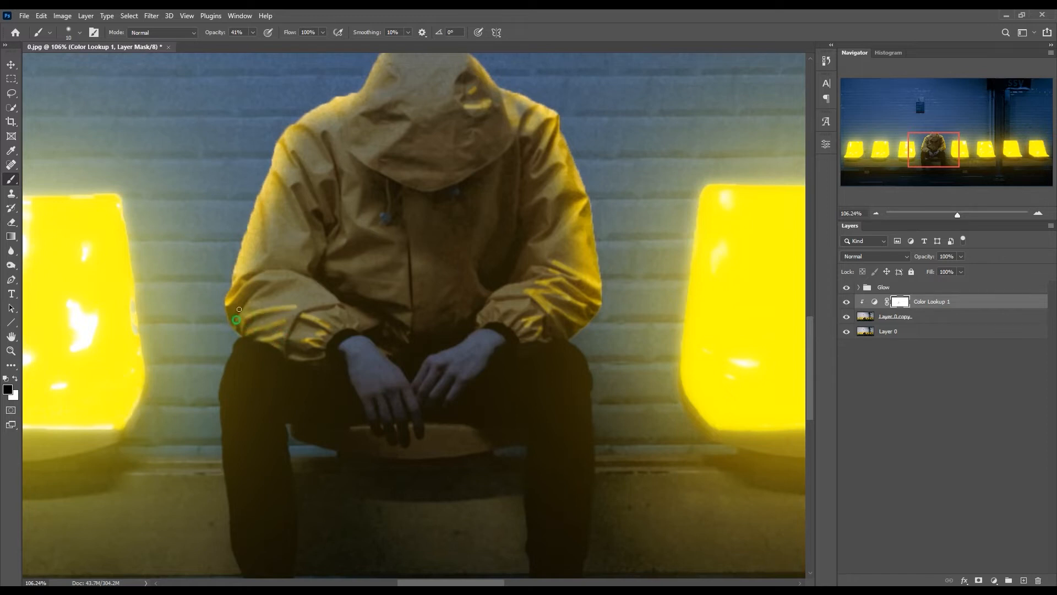
drag(277, 282, 250, 289)
- Paint a thin highlight along the lower edge of the hood in the Color Lookup 1 mask
key(ctrl+0)
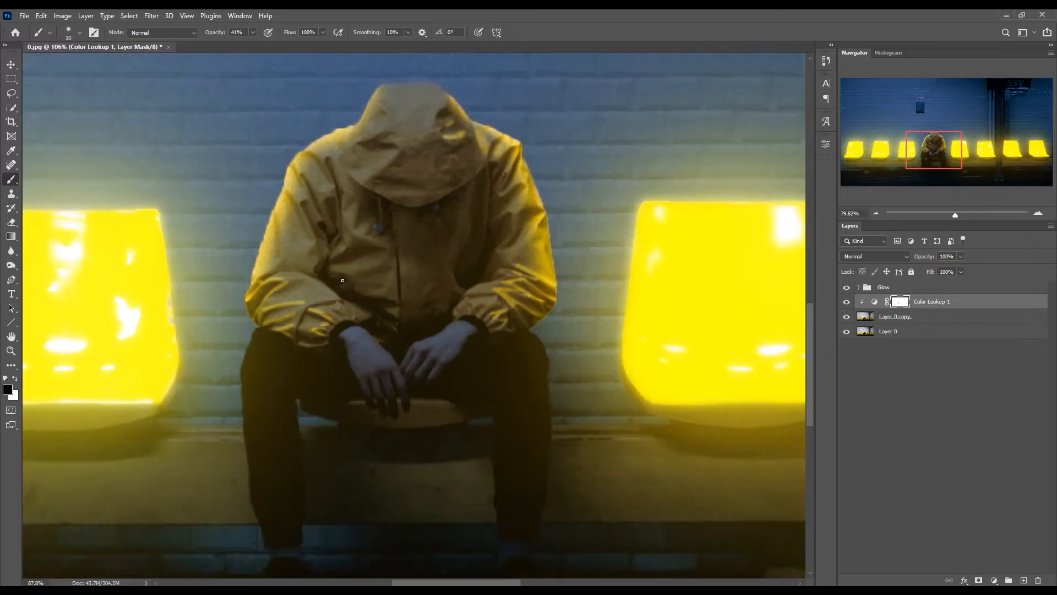
scroll(409, 300, down, 1)
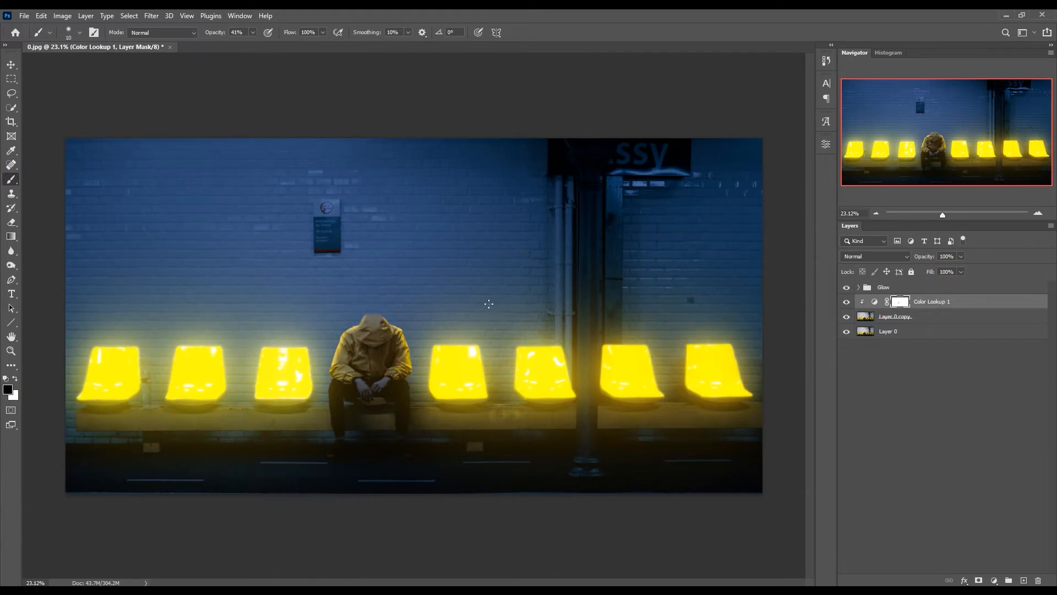
scroll(488, 303, up, 8)
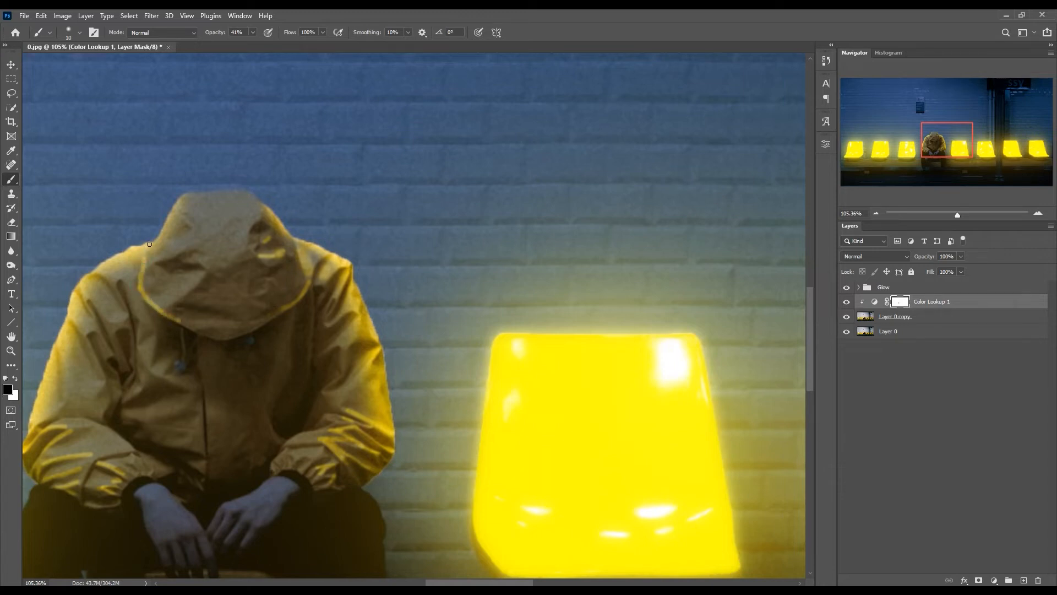
scroll(425, 284, down, 8)
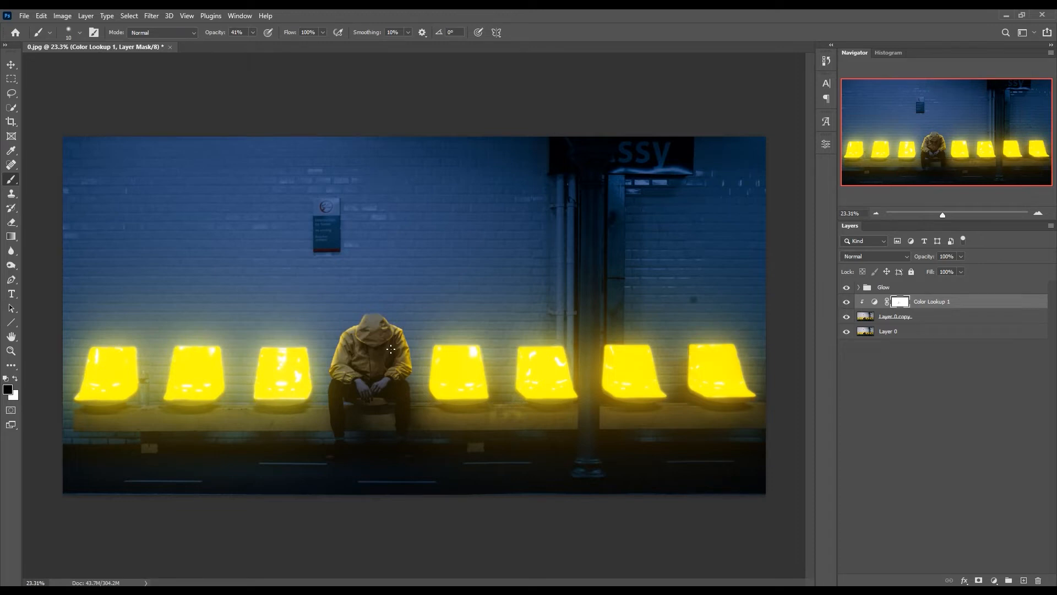
- Paint soft light on the bench top beneath the glowing seats with a 60 px brush at 41% opacity
key(bracketright)
key(bracketleft)
key(bracketleft)
key(bracketleft)
drag(667, 405, 686, 406)
mouse_move(219, 407)
mouse_down()
mouse_move(257, 405)
mouse_move(231, 409)
mouse_up()
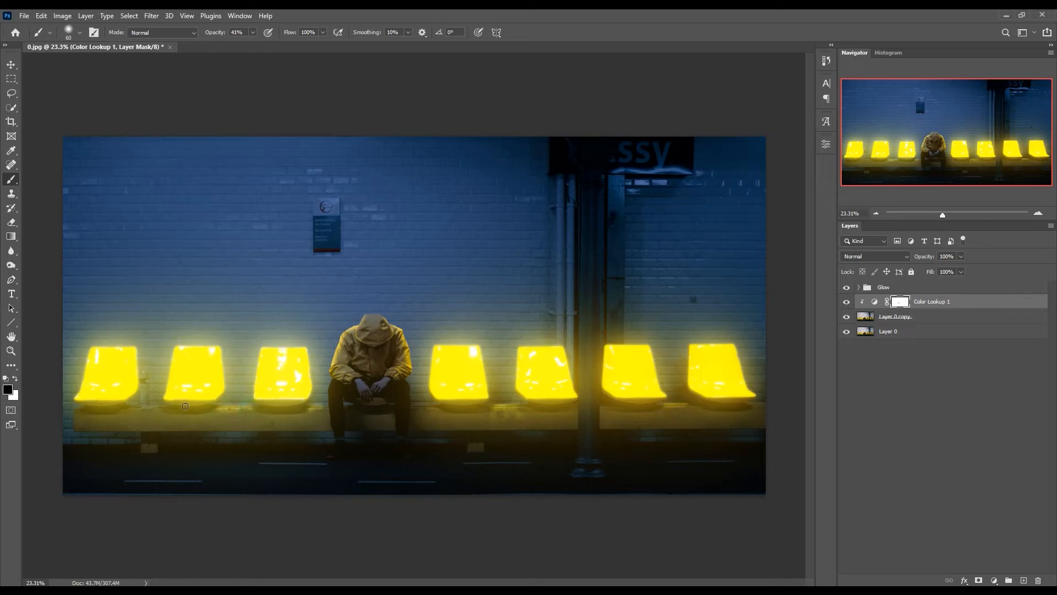
mouse_move(161, 408)
mouse_down()
mouse_move(146, 409)
mouse_move(157, 408)
mouse_up()
scroll(434, 404, down, 1)
scroll(434, 405, up, 1)
- Group the Color Lookup 1 adjustment together with Layer 0 copy
click(932, 321)
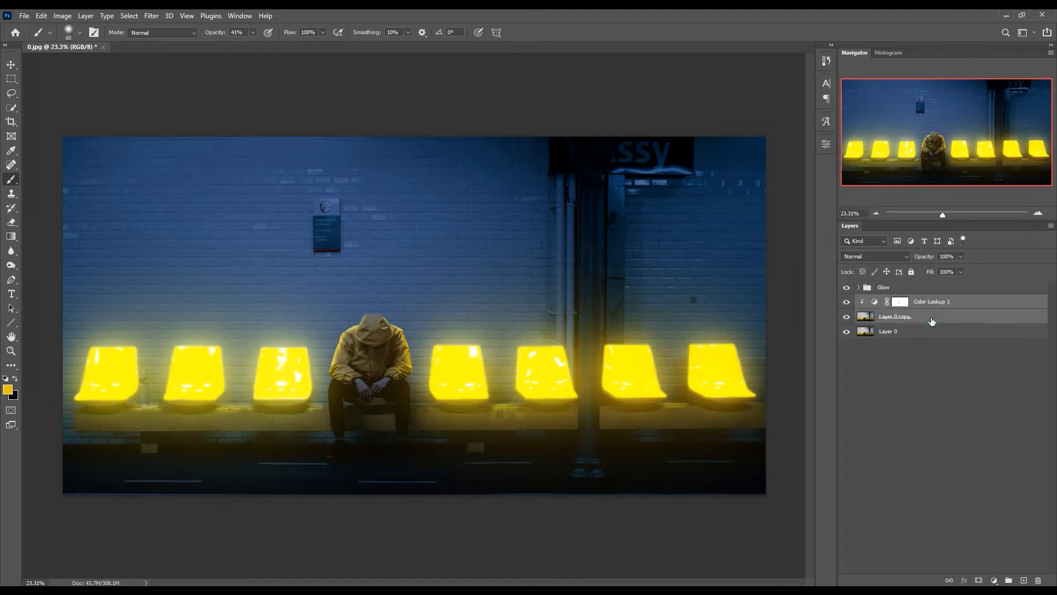
key(ctrl+g)
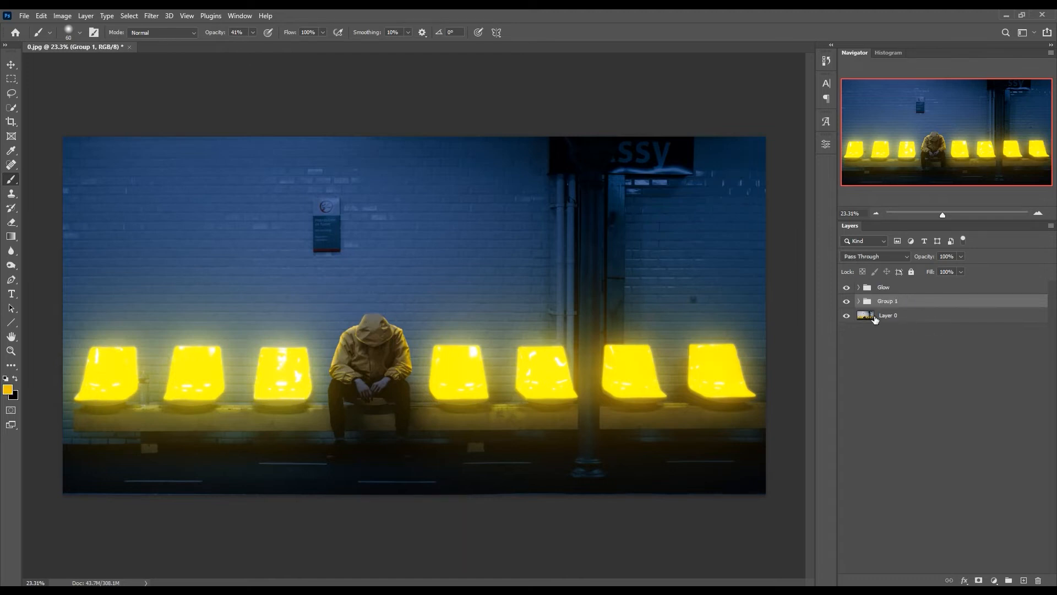
- Duplicate the Glow group and Group 1 together, and remove the copies
shift+click(905, 289)
key(ctrl+j)
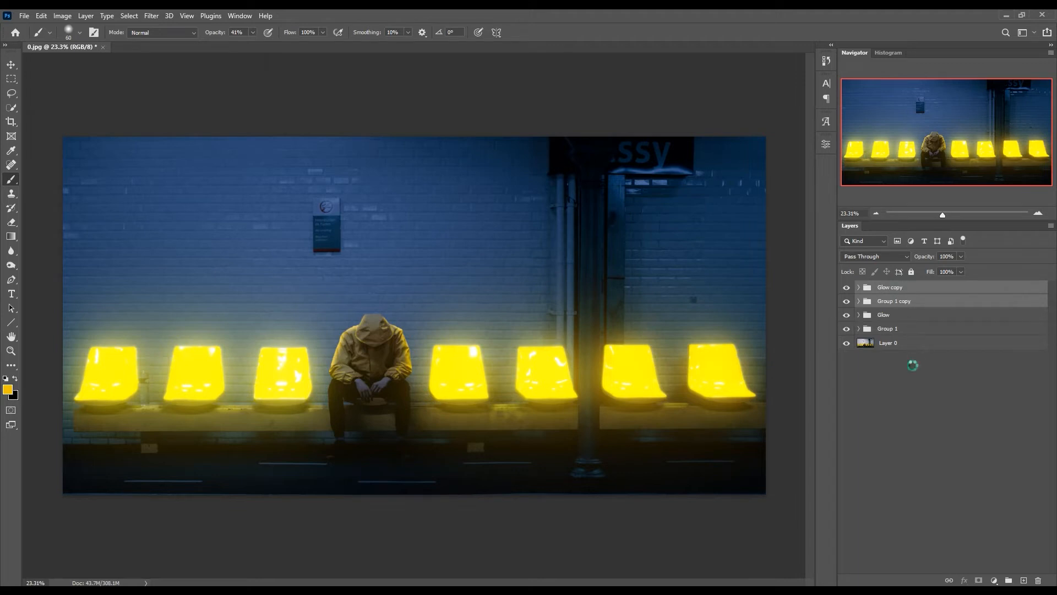
key(Delete)
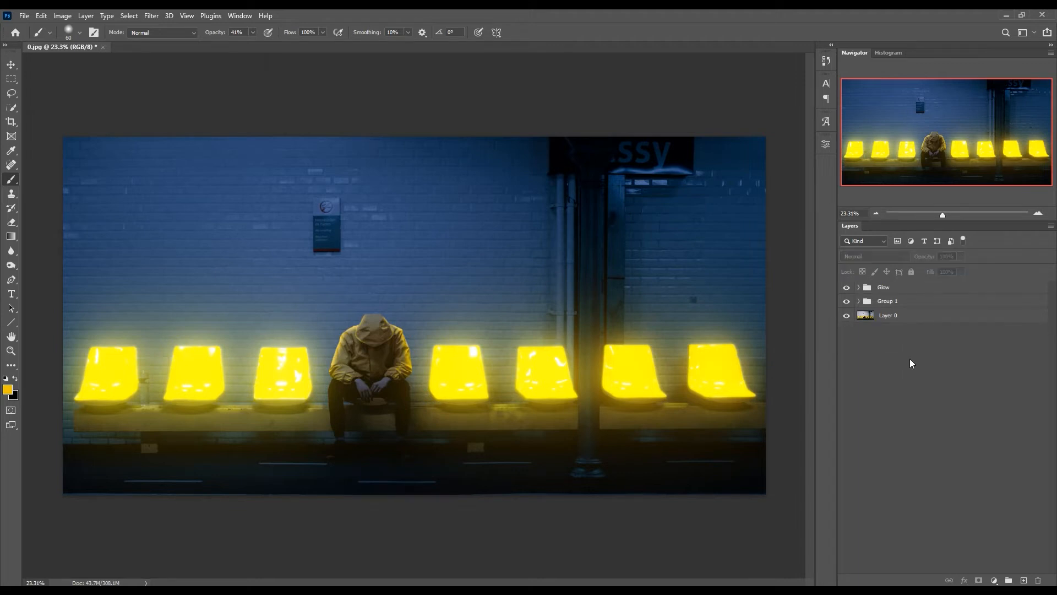
- Group the Glow group and Group 1 together, and compare the image with the combined group hidden and shown
click(939, 288)
shift+click(933, 302)
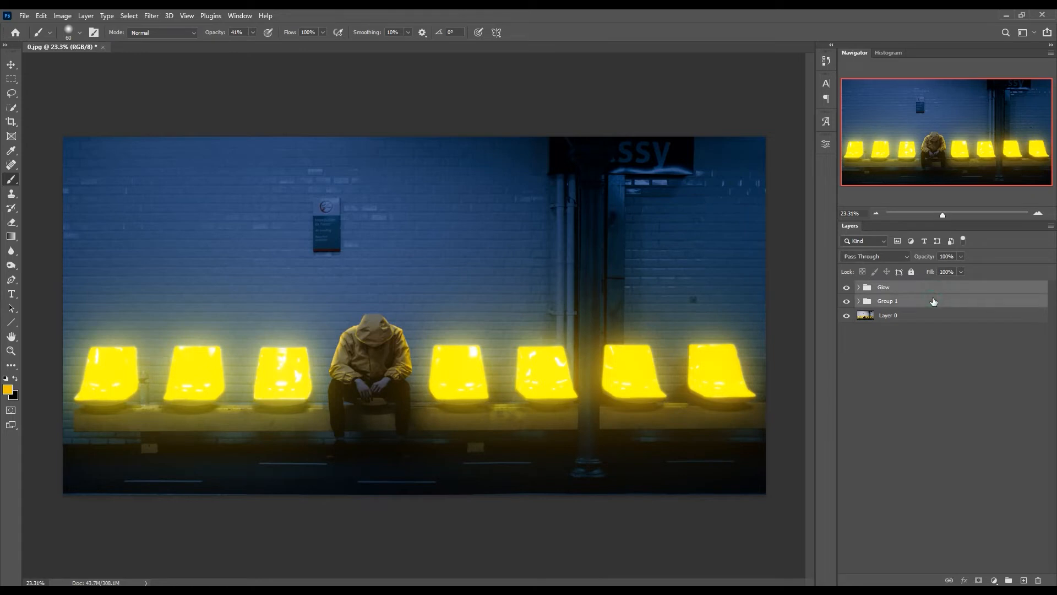
key(ctrl+g)
click(847, 287)
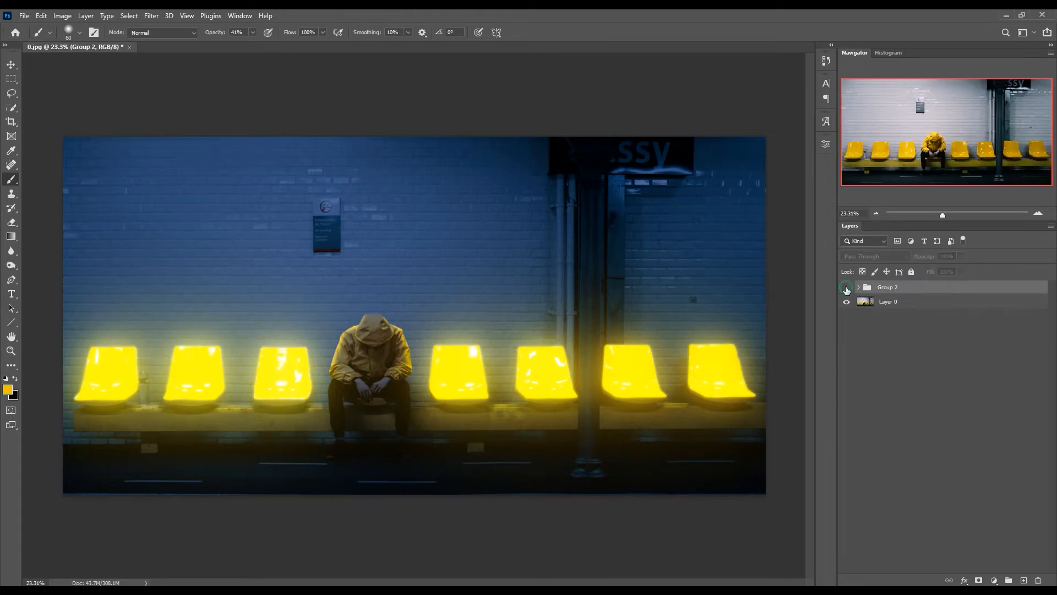
click(847, 288)
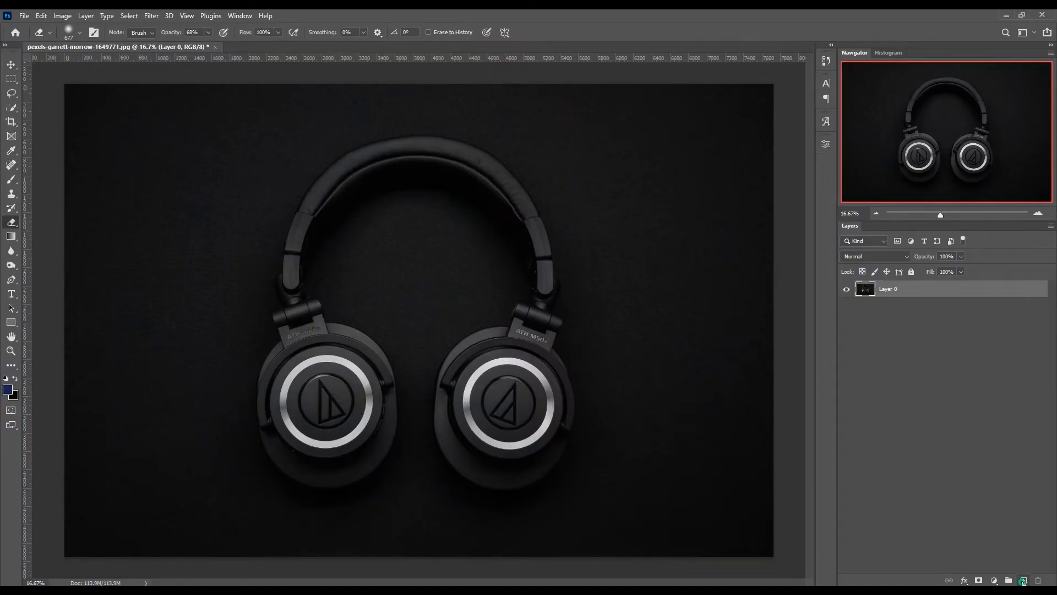
- Add the white text MUSIC on a new layer over the headphone photo and set its size to 229 pt
click(1022, 581)
click(12, 294)
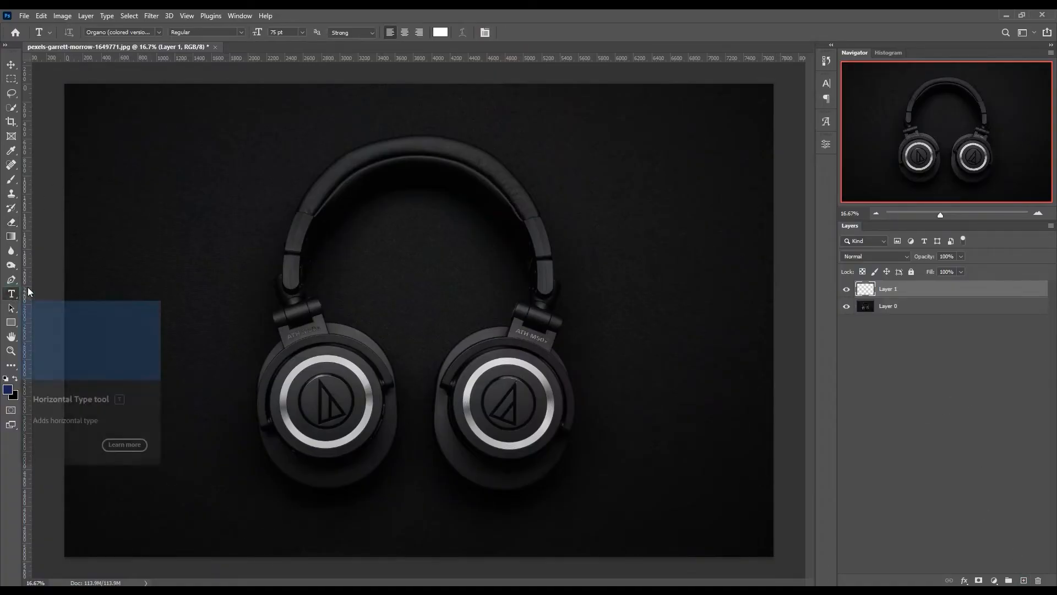
click(247, 241)
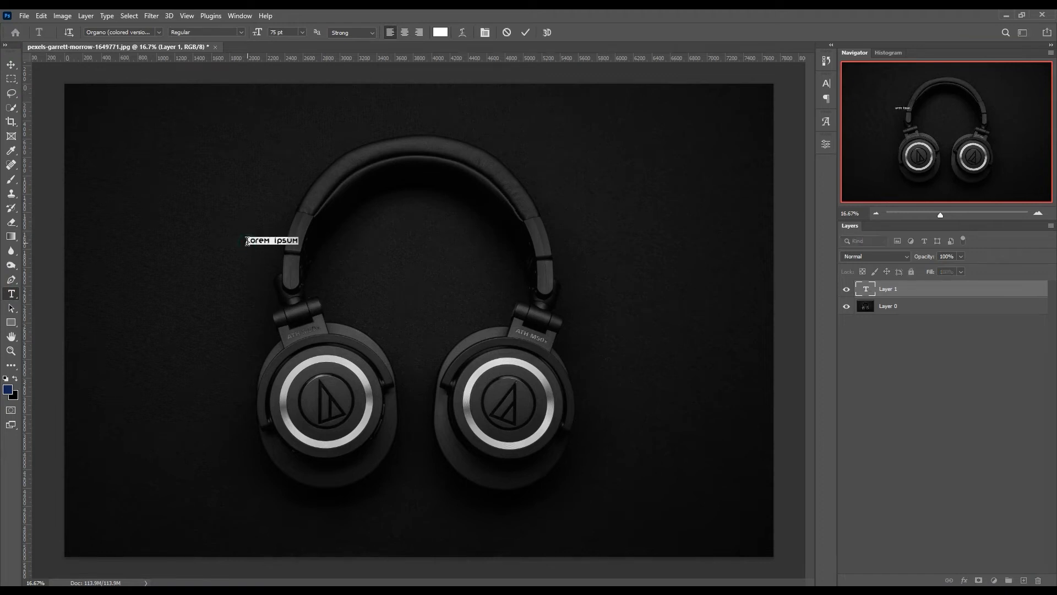
text(Music)
key(ctrl+a)
drag(257, 32, 477, 43)
click(526, 33)
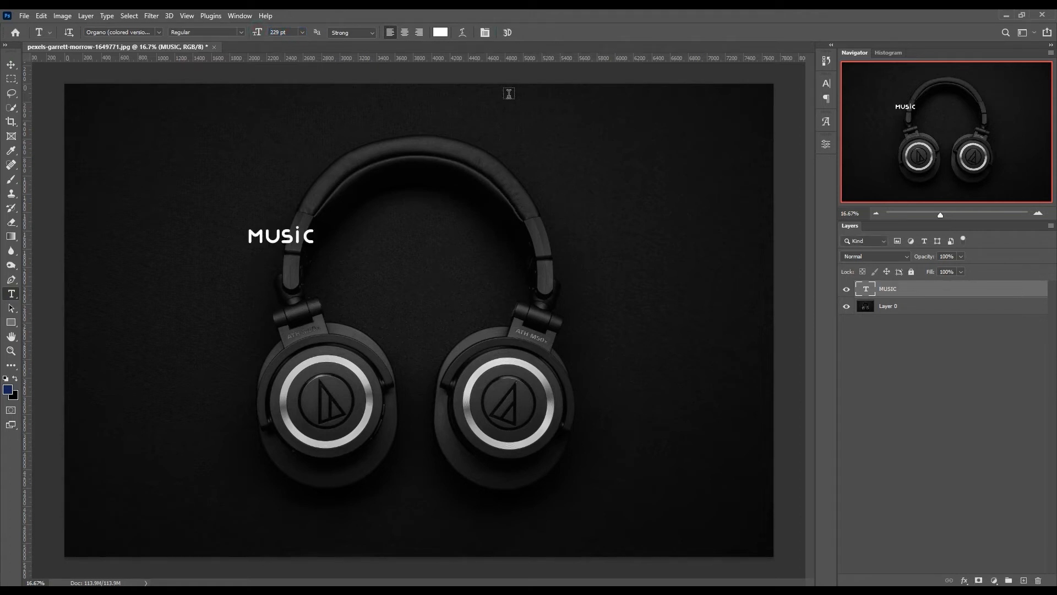
- Scale the MUSIC text to about 576% and center it across the headphones' headband
key(ctrl+t)
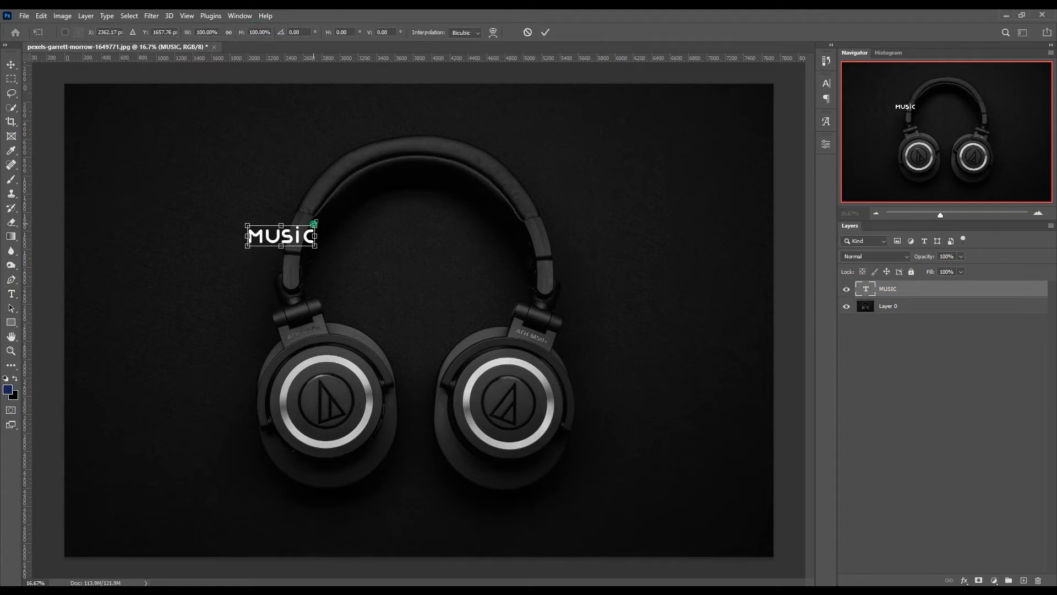
drag(313, 223, 491, 172)
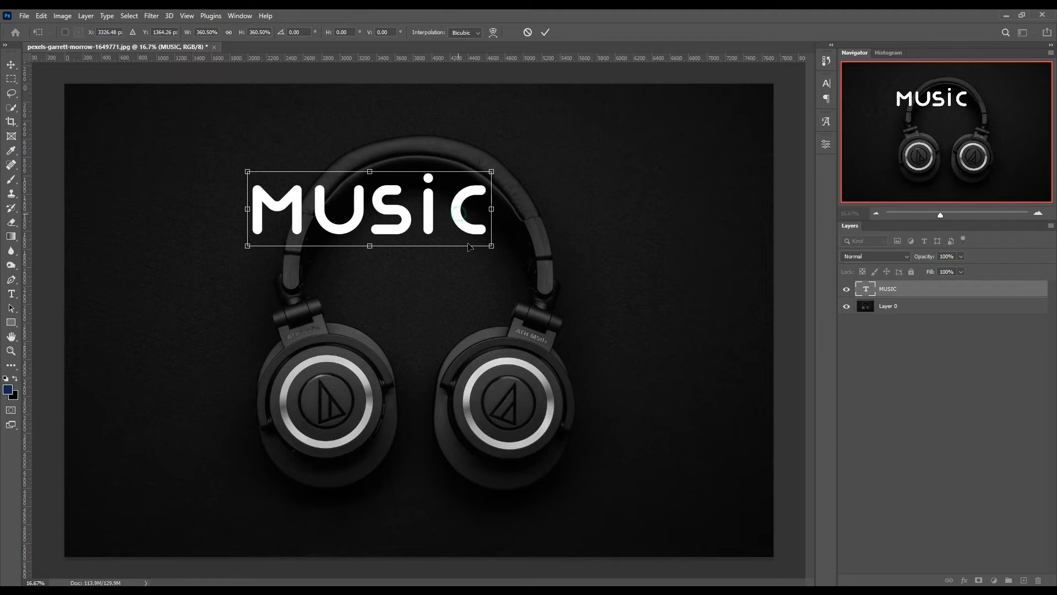
drag(462, 216, 510, 269)
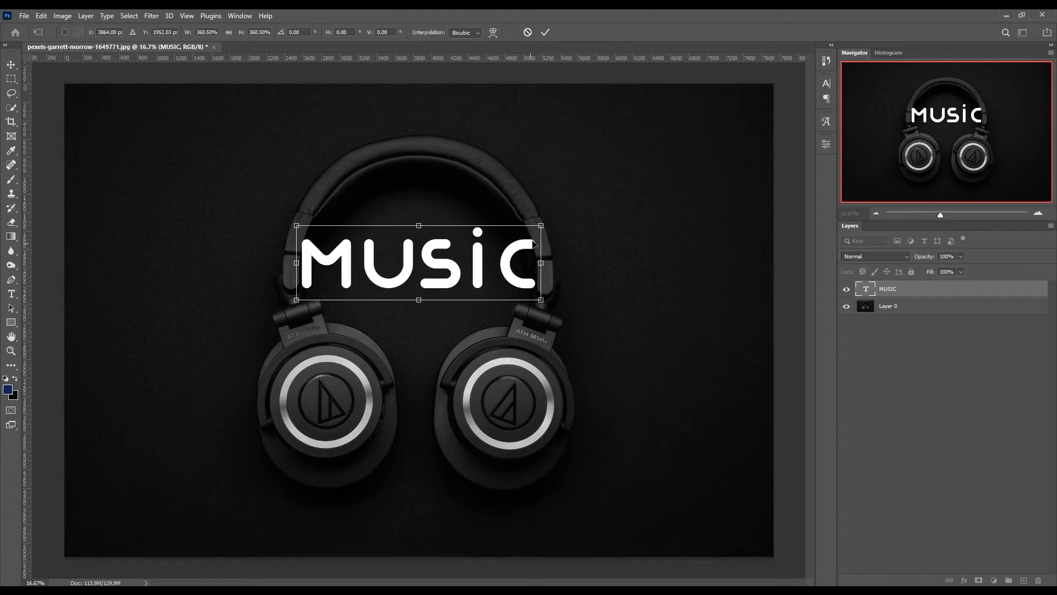
drag(542, 225, 688, 180)
drag(632, 250, 561, 244)
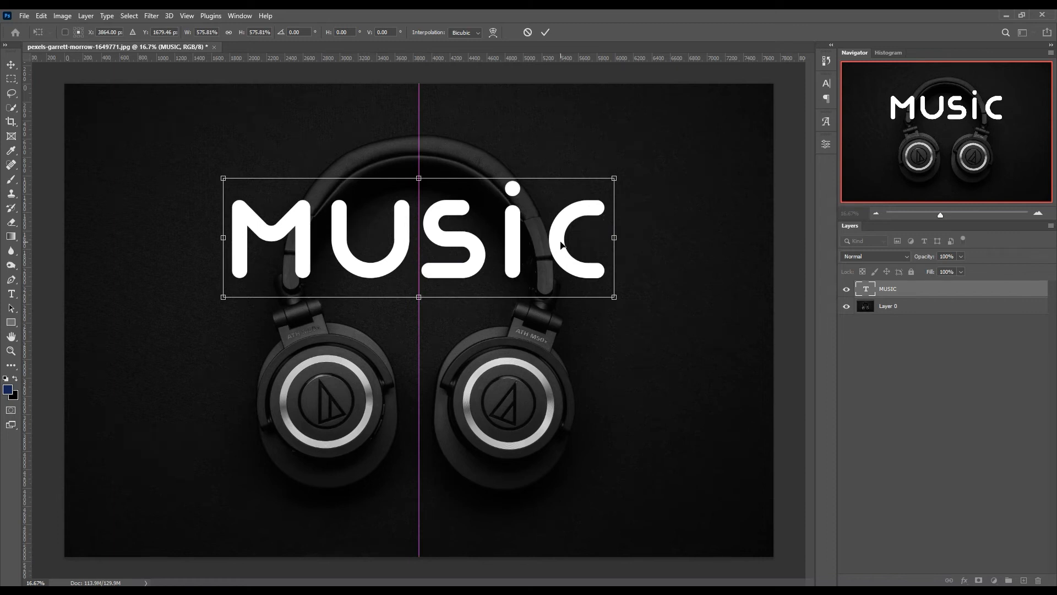
click(546, 33)
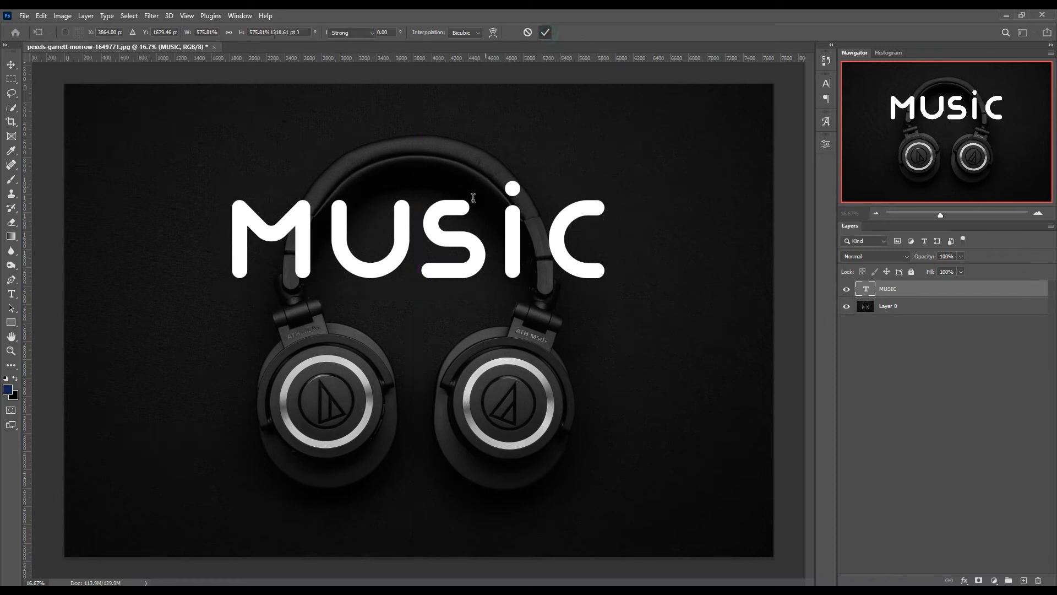
- Duplicate the MUSIC text straight down over the ear cups and replace the copy's wording with ON MY MIND
click(11, 64)
drag(432, 226, 432, 443)
double_click(434, 450)
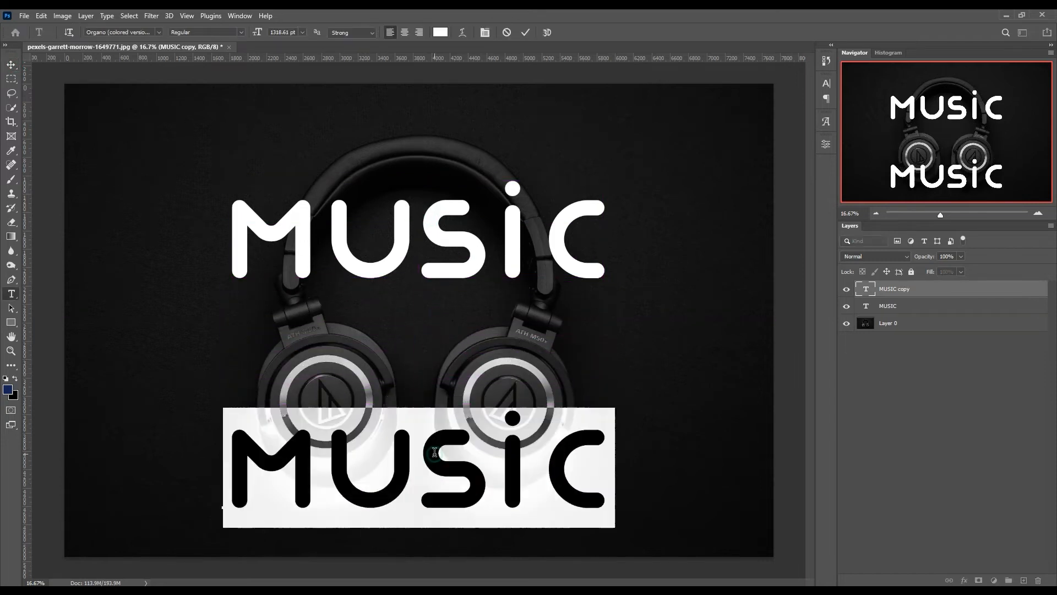
text(ON MY)
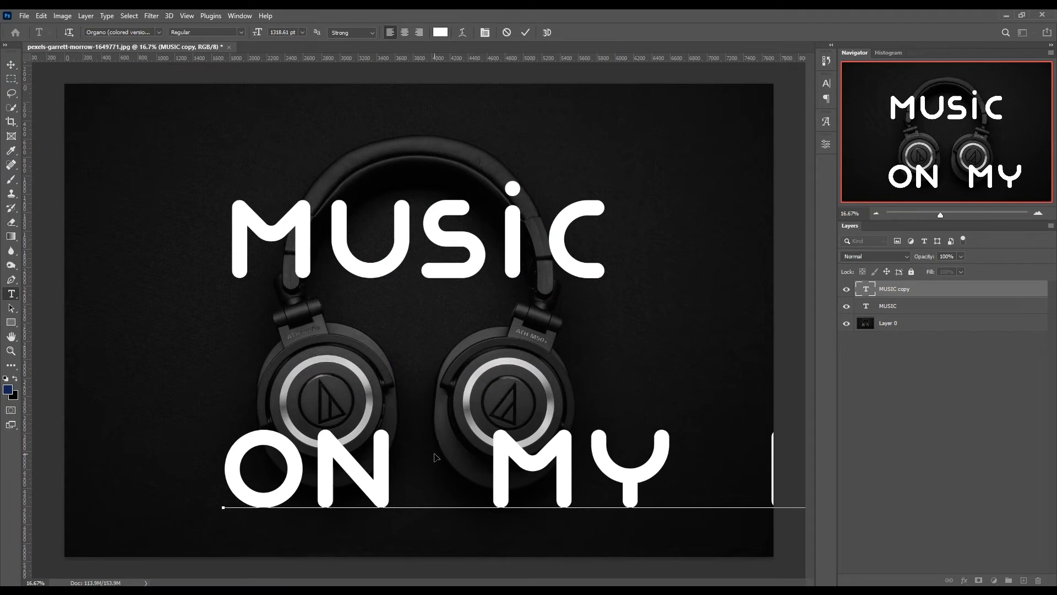
- Reduce the ON MY MIND text to 256 pt and center it below the headphones
key(ctrl+a)
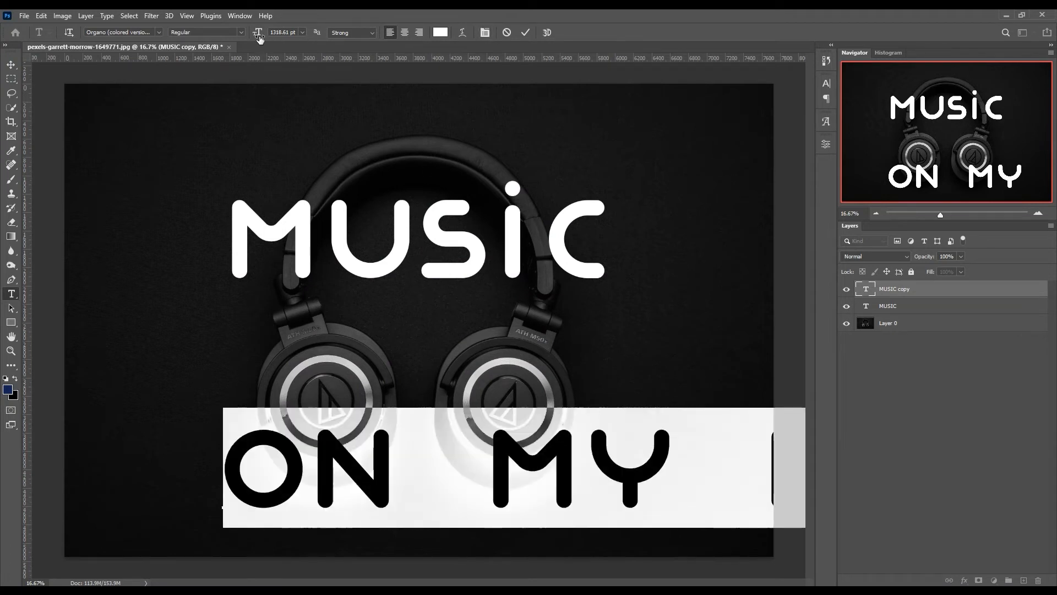
drag(258, 37, 381, 32)
click(495, 236)
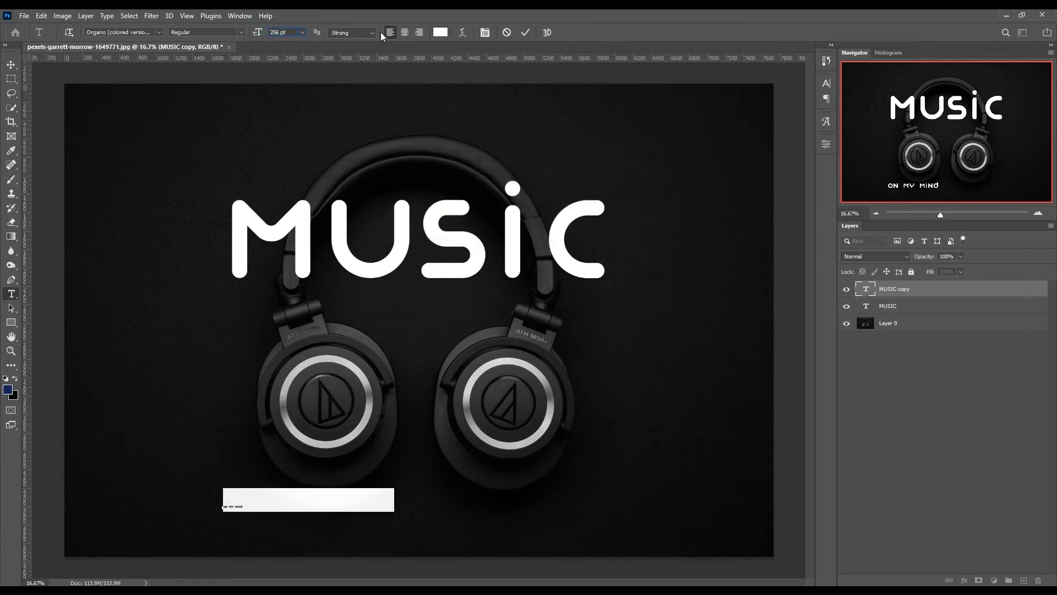
click(11, 64)
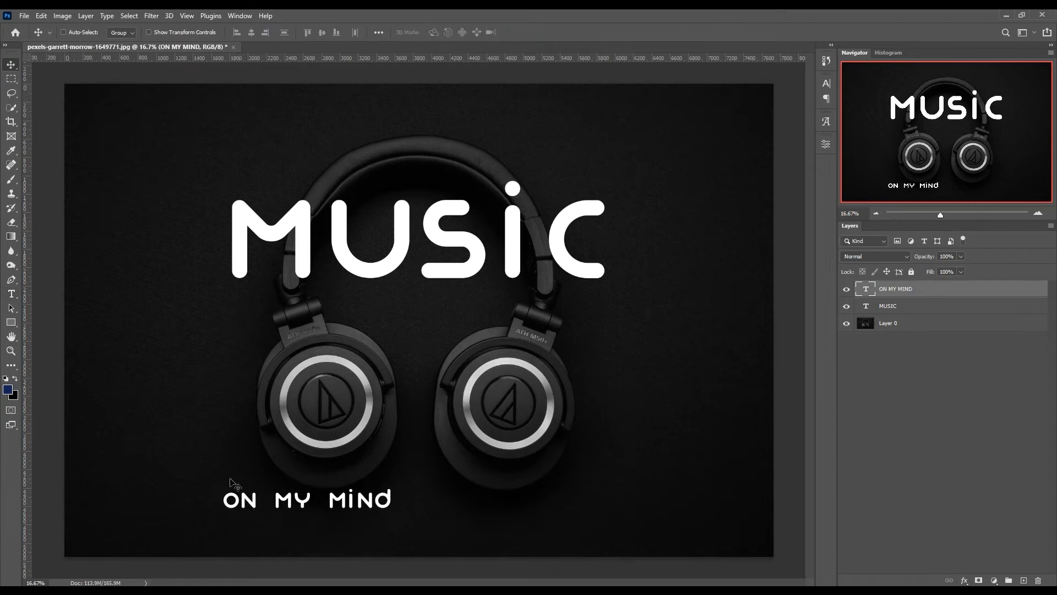
drag(291, 506, 404, 529)
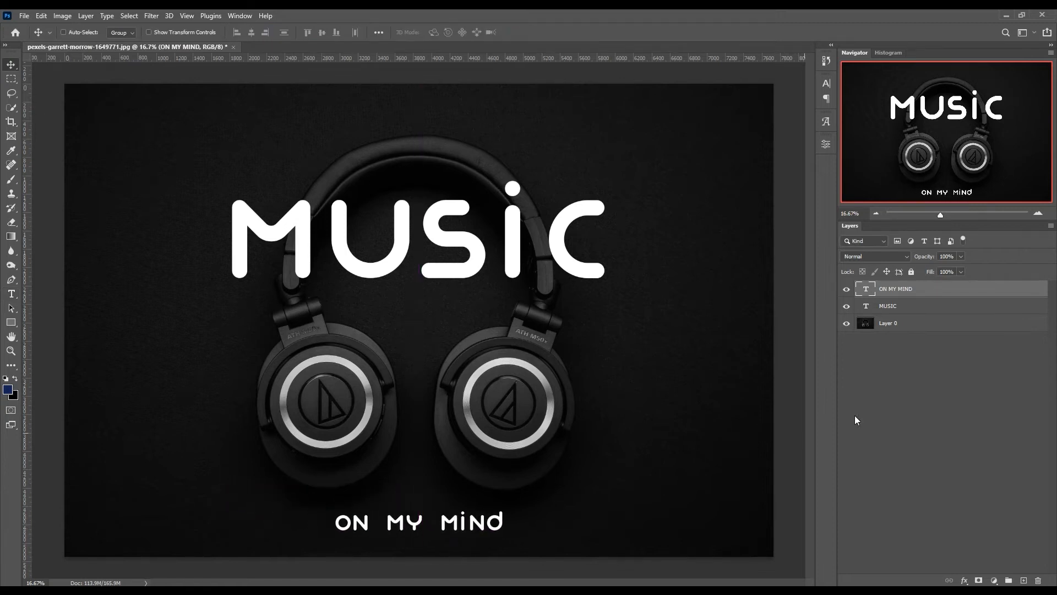
- Move the ON MY MIND layer beneath MUSIC in the layer order, and duplicate the MUSIC layer
click(879, 389)
click(914, 289)
click(881, 307)
drag(899, 307, 1023, 579)
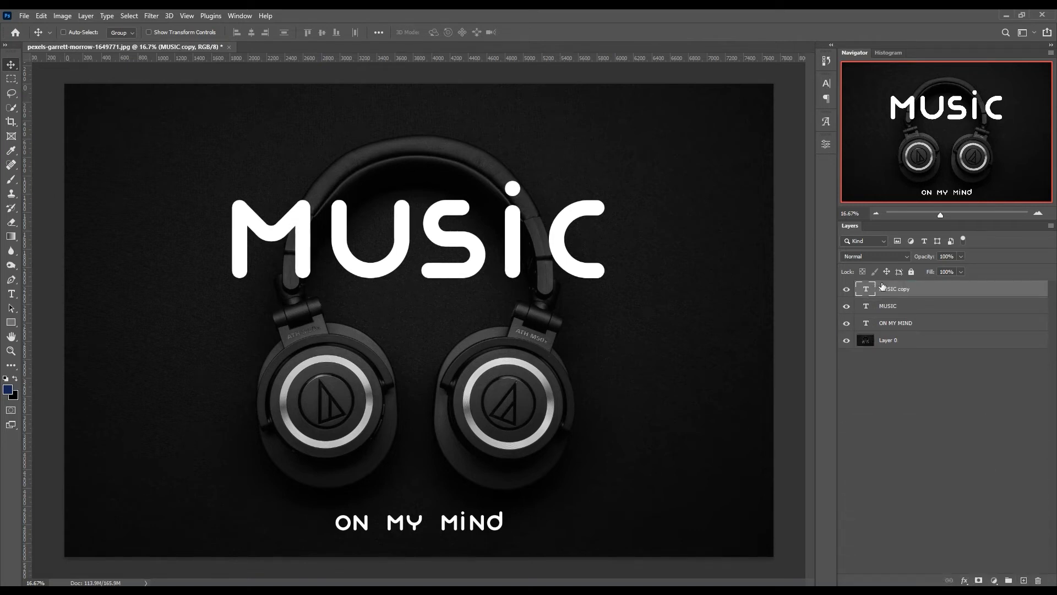
- Convert the MUSIC copy layer to a smart object and set its blend mode to Linear Dodge (Add)
right_click(893, 289)
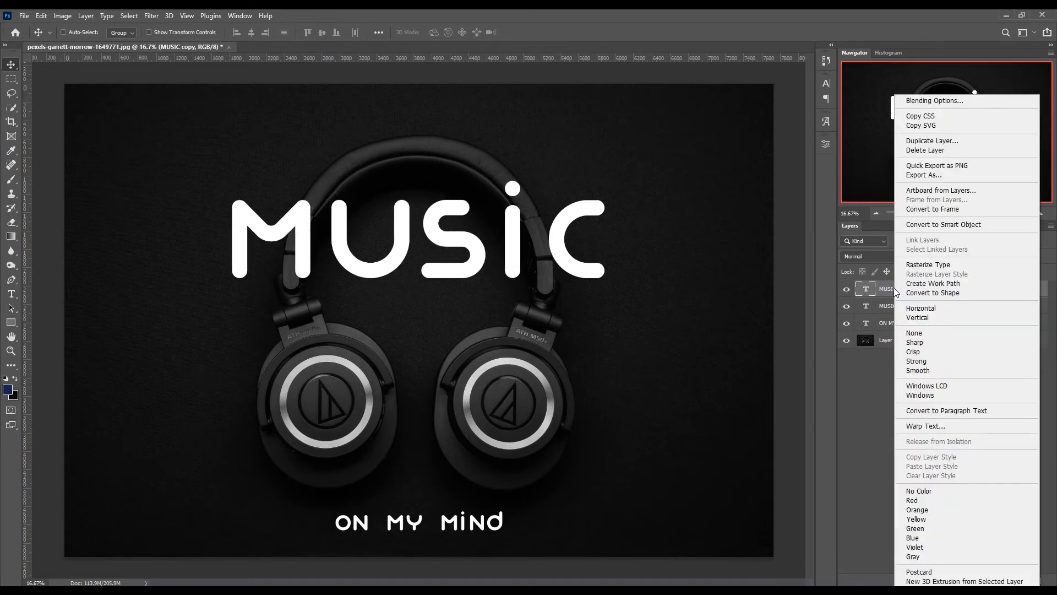
click(937, 224)
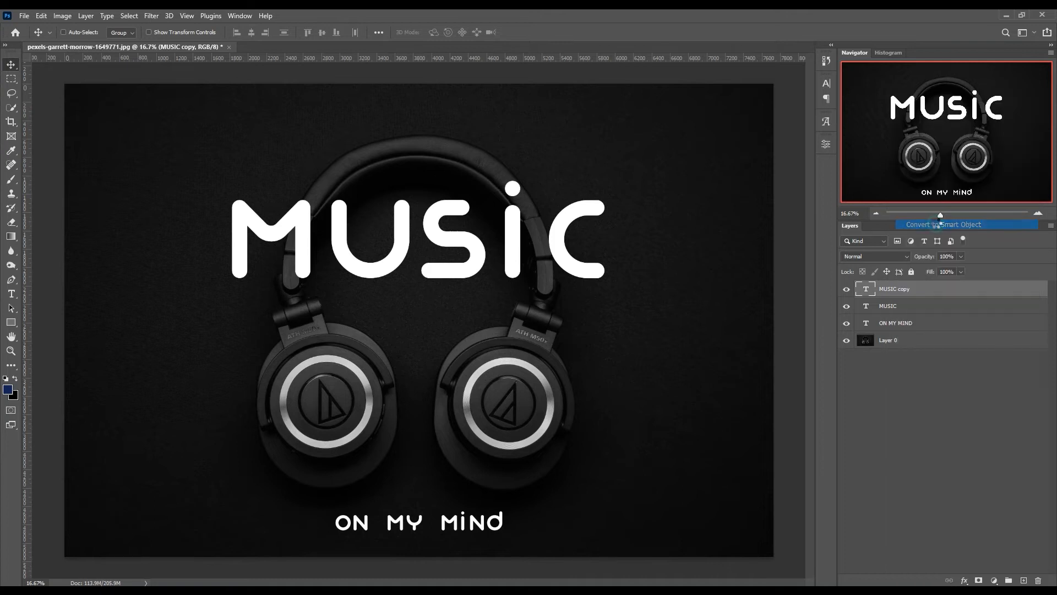
click(881, 258)
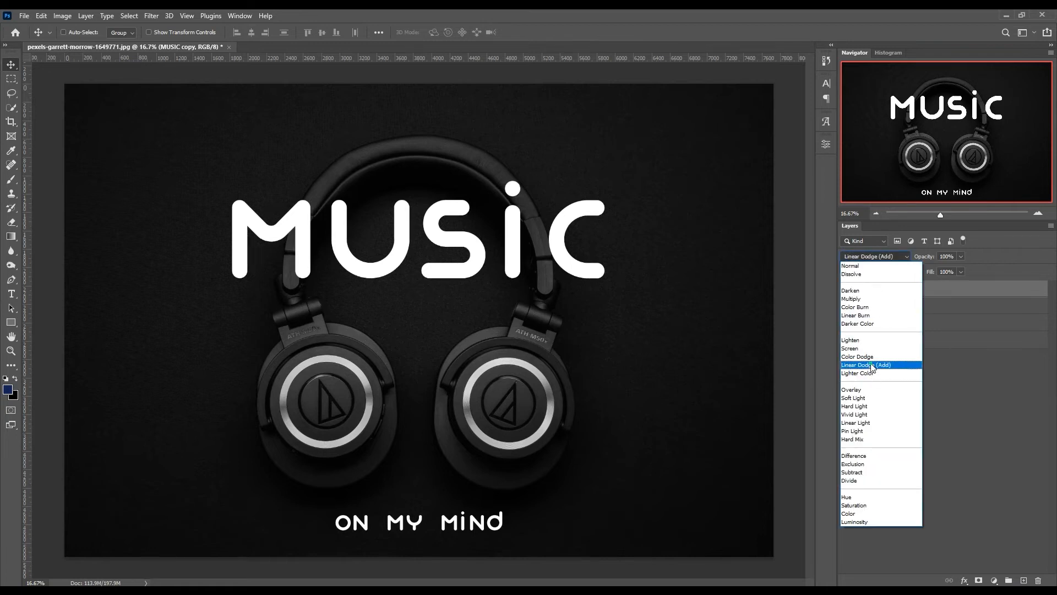
click(872, 365)
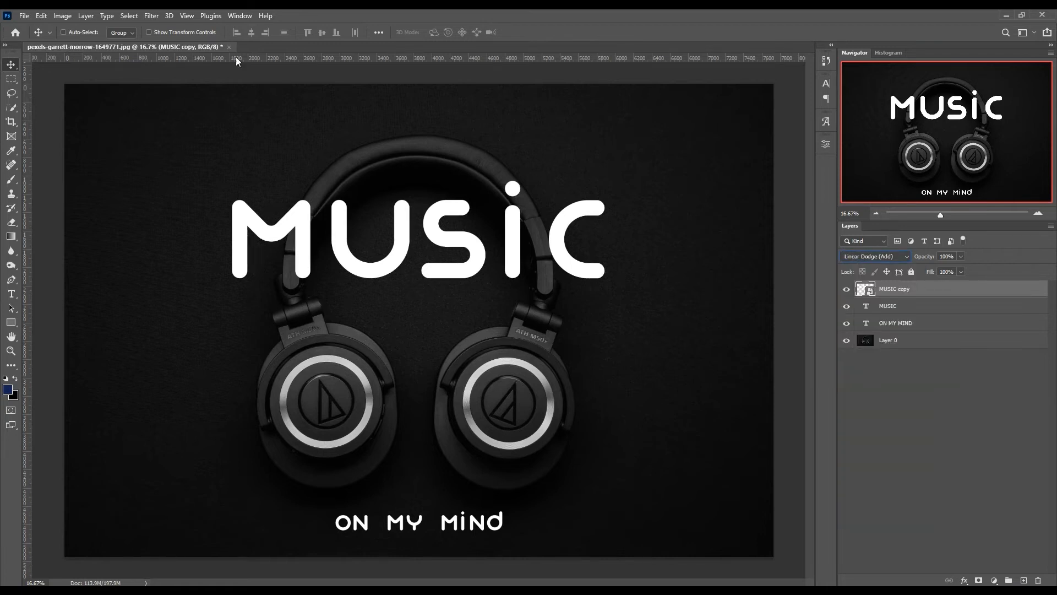
- Apply a Gaussian Blur with a 10-pixel radius to the MUSIC copy smart object
click(150, 15)
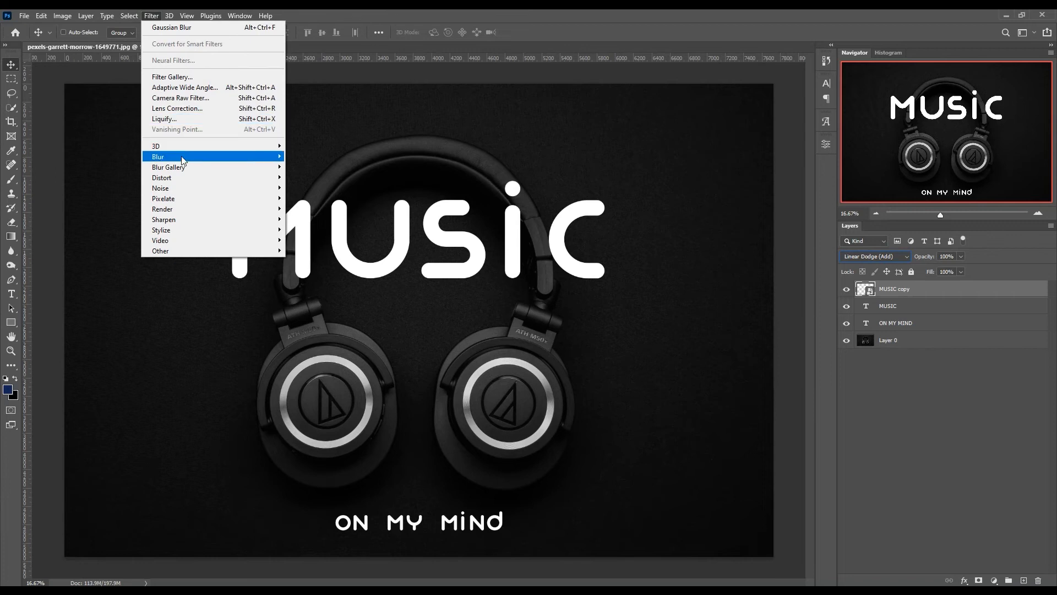
mouse_move(183, 158)
click(315, 198)
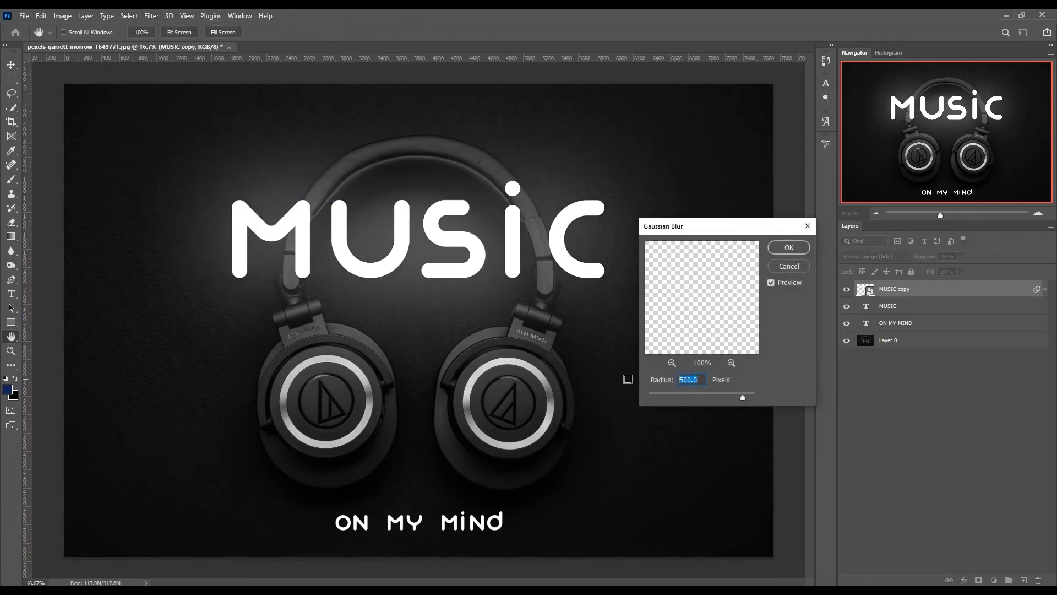
text(10)
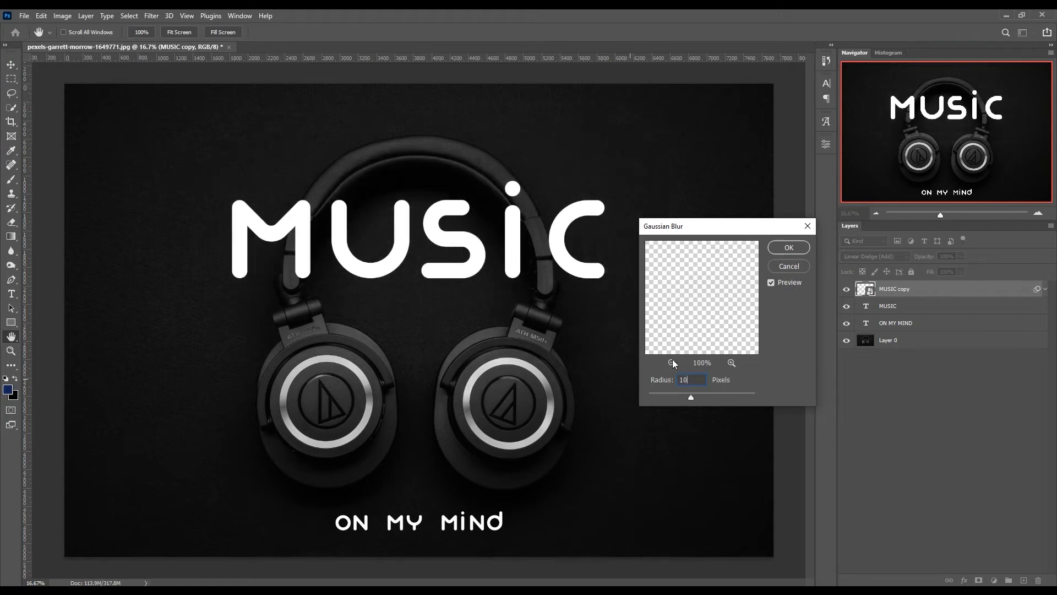
click(789, 247)
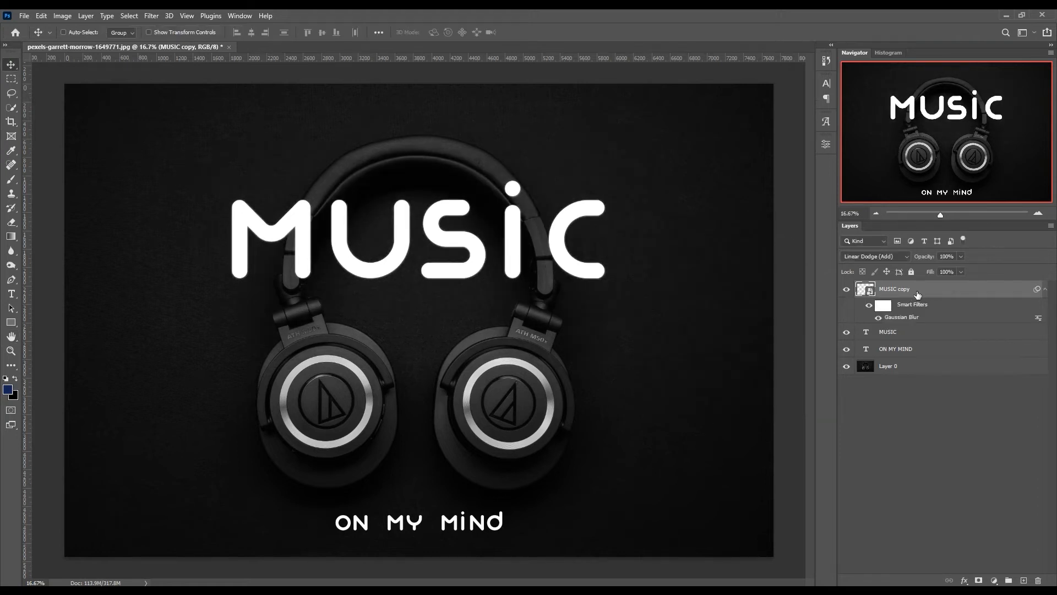
- Duplicate the blurred MUSIC copy layer and set the duplicate's Gaussian Blur radius to 100 pixels
key(ctrl+j)
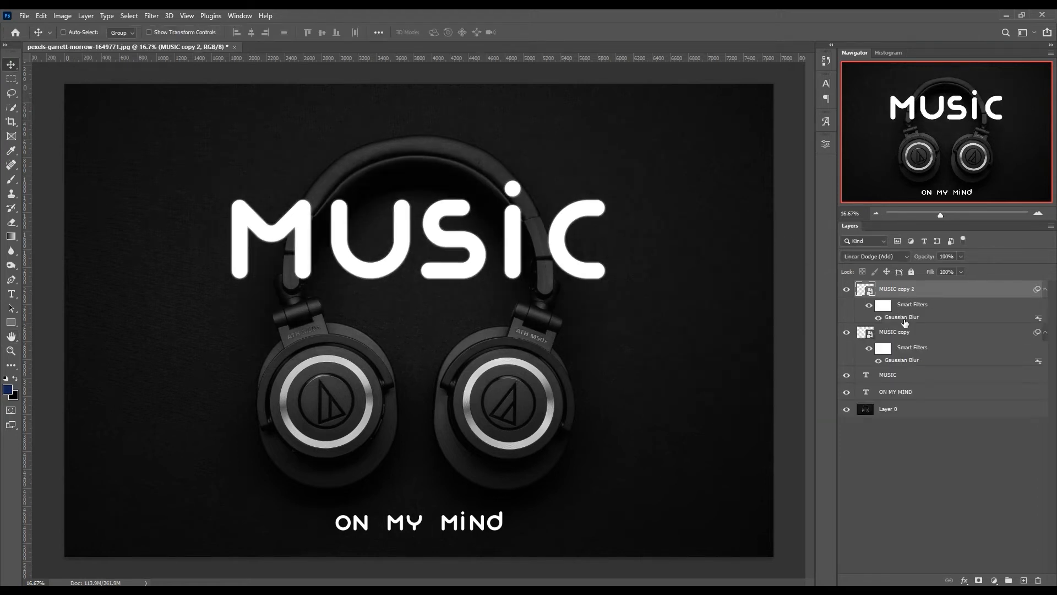
double_click(902, 317)
text(100)
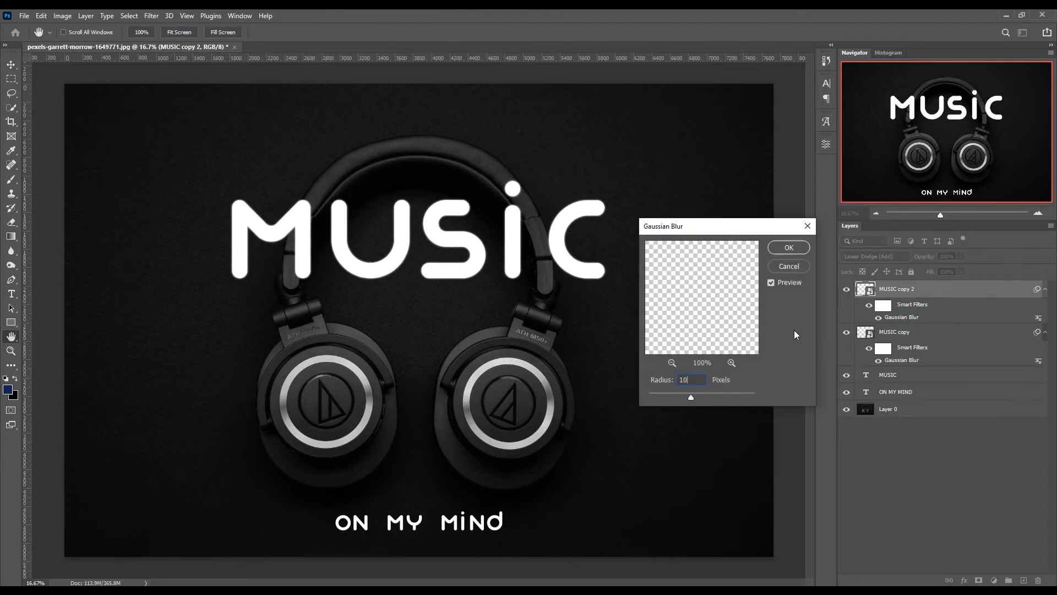
click(797, 247)
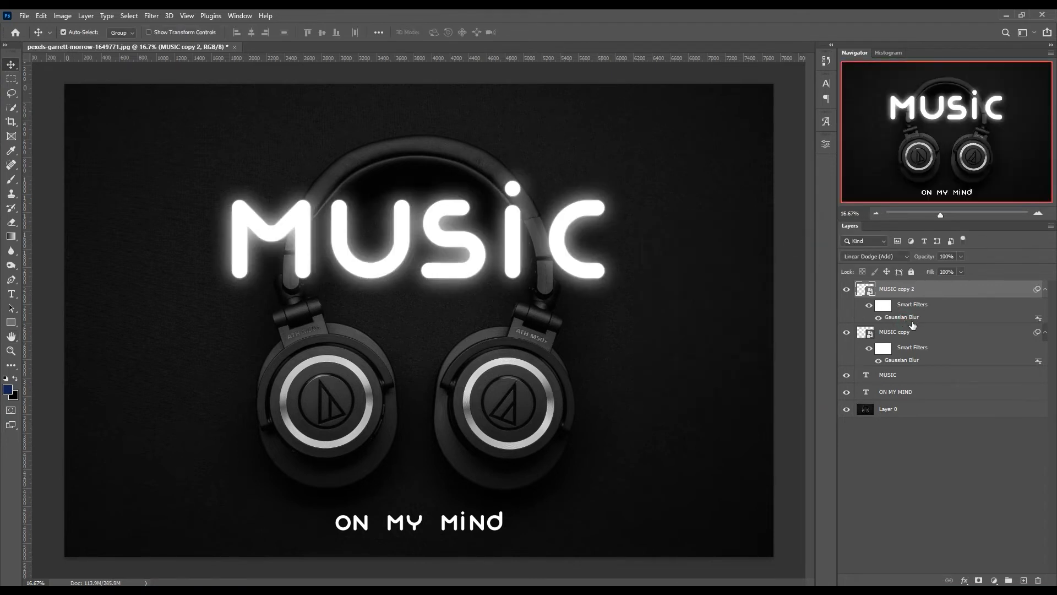
- Duplicate the MUSIC copy 2 layer and set the new duplicate's Gaussian Blur radius to 250 pixels
key(ctrl+j)
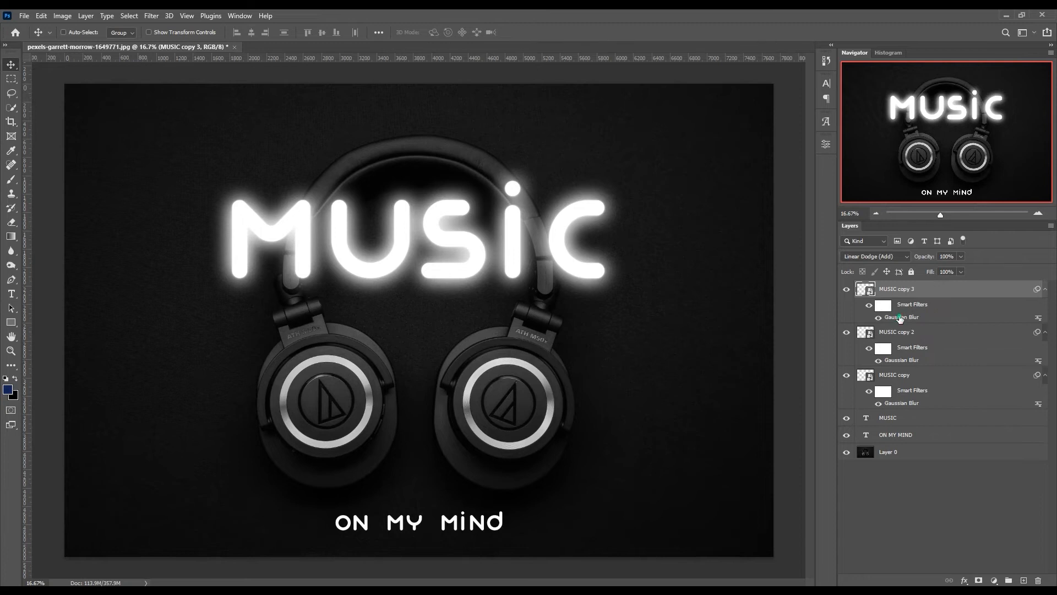
double_click(899, 319)
text(250)
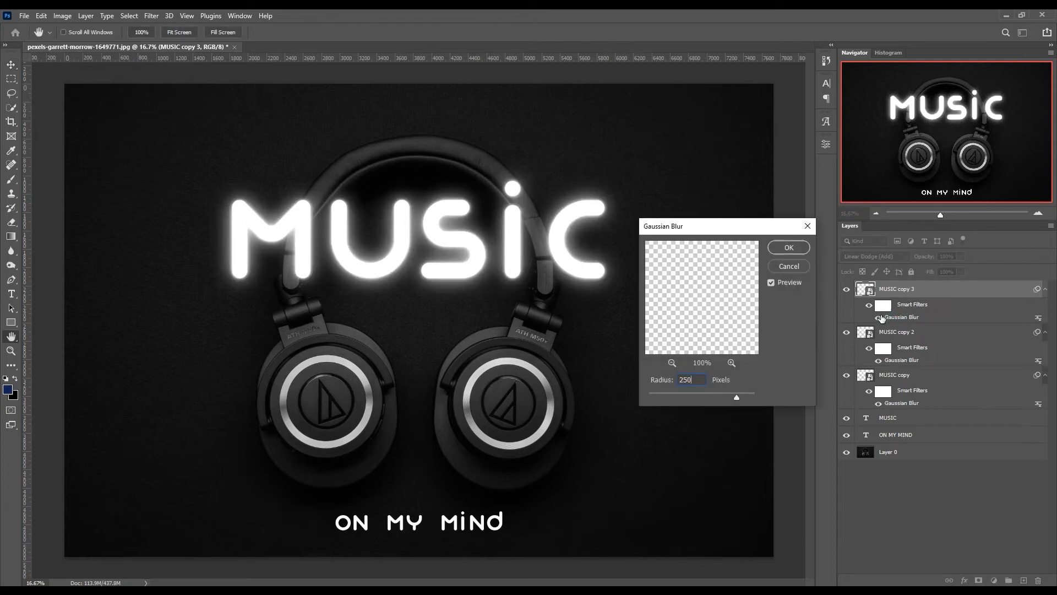
click(788, 247)
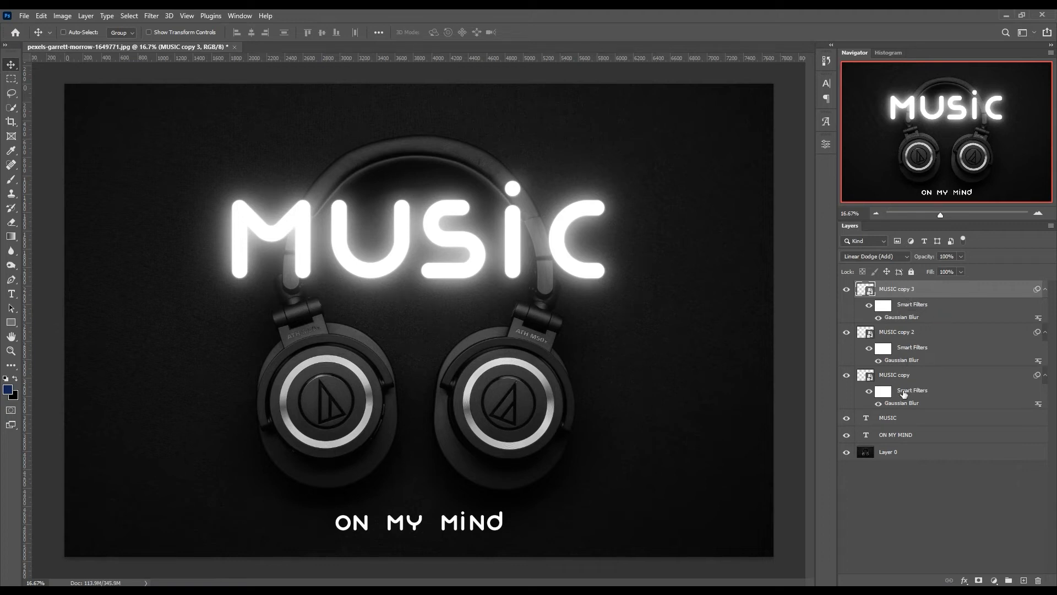
- Group the three blurred MUSIC copy layers together
shift+click(939, 378)
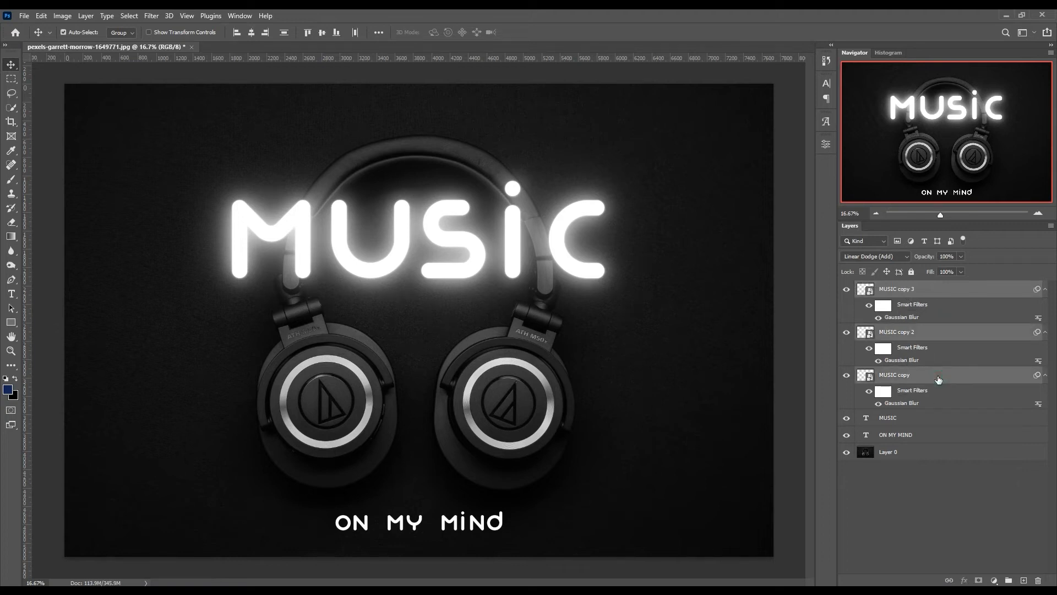
key(ctrl+g)
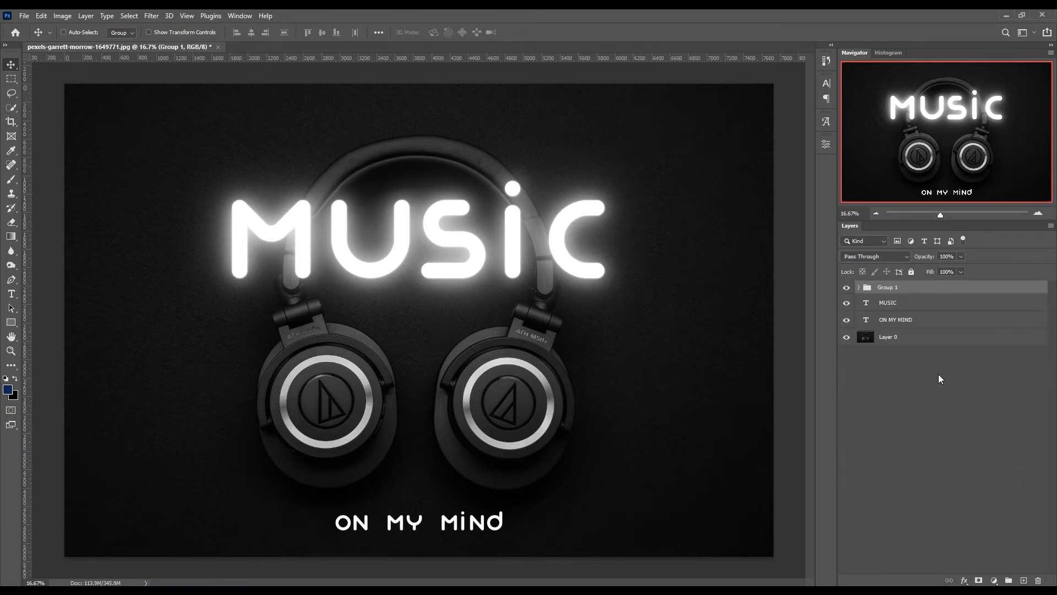
- Recolor the MUSIC text layer beneath the blurred copies to red
click(846, 303)
click(847, 303)
click(865, 305)
double_click(865, 305)
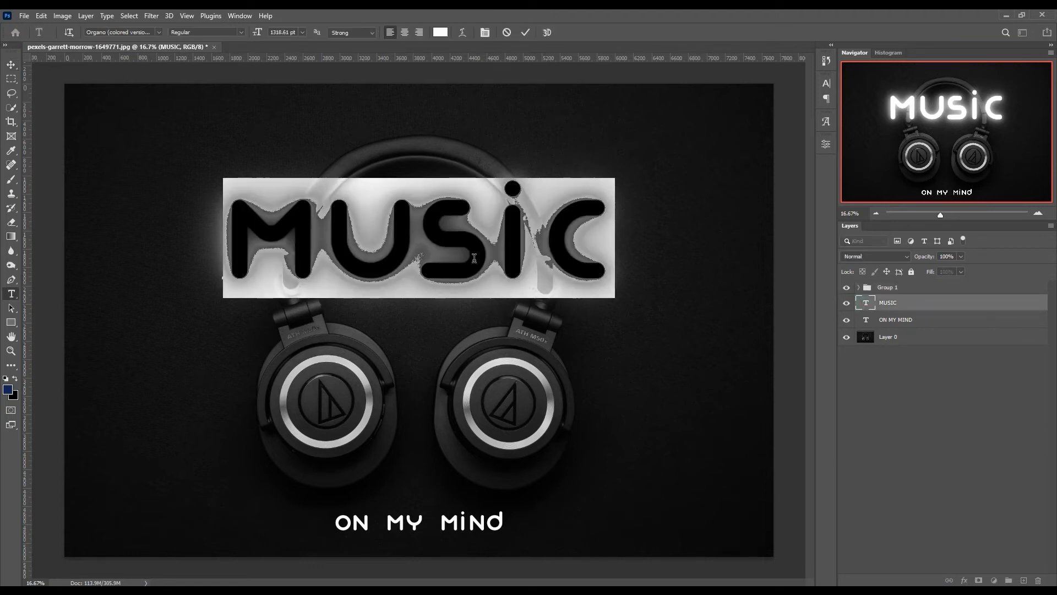
click(440, 32)
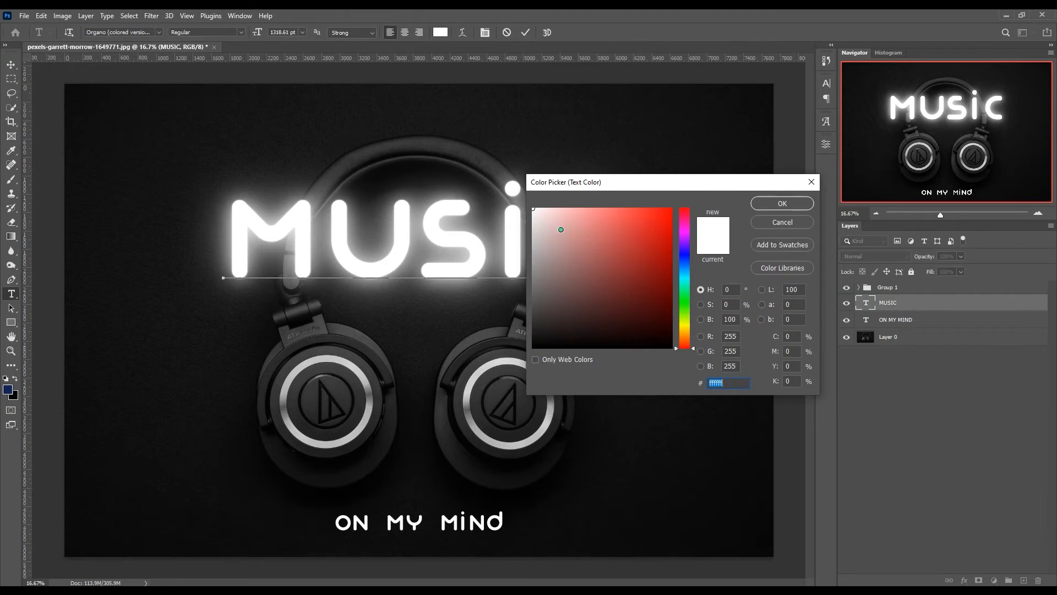
mouse_move(561, 230)
mouse_down()
mouse_move(571, 217)
mouse_move(573, 236)
mouse_move(592, 244)
mouse_move(654, 218)
mouse_up()
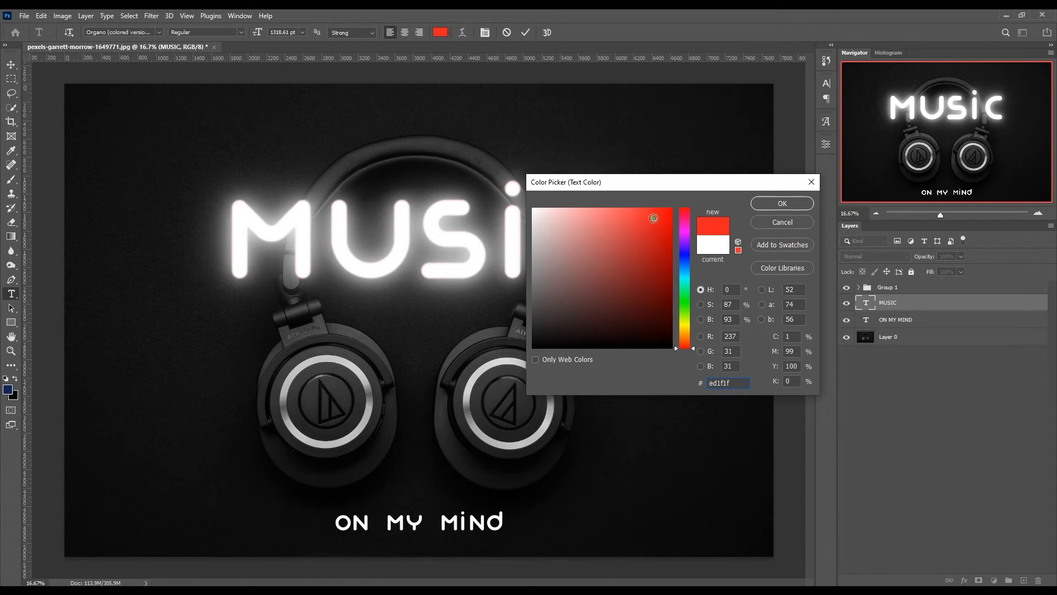
click(635, 232)
click(772, 202)
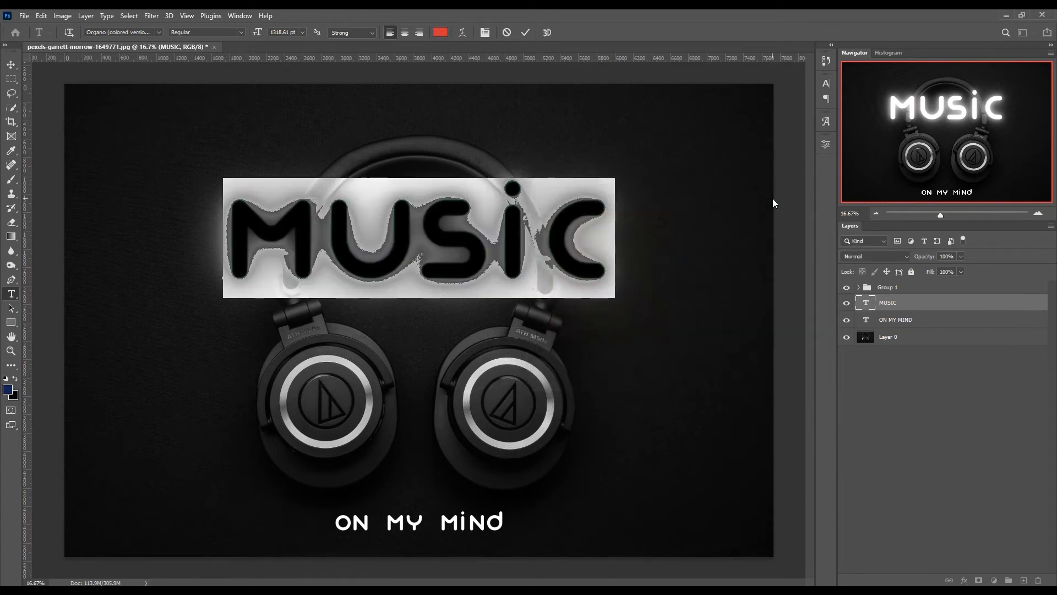
click(526, 32)
key(v)
- Move Group 1 below the MUSIC text layer and set the MUSIC text color to cyan #00f0ff
drag(908, 288, 907, 314)
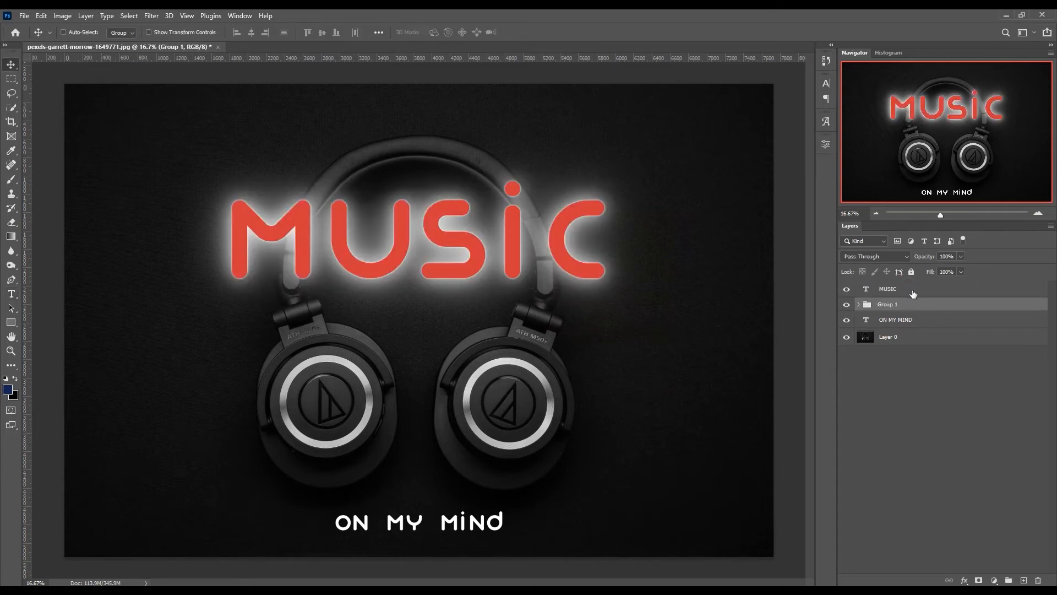
click(911, 289)
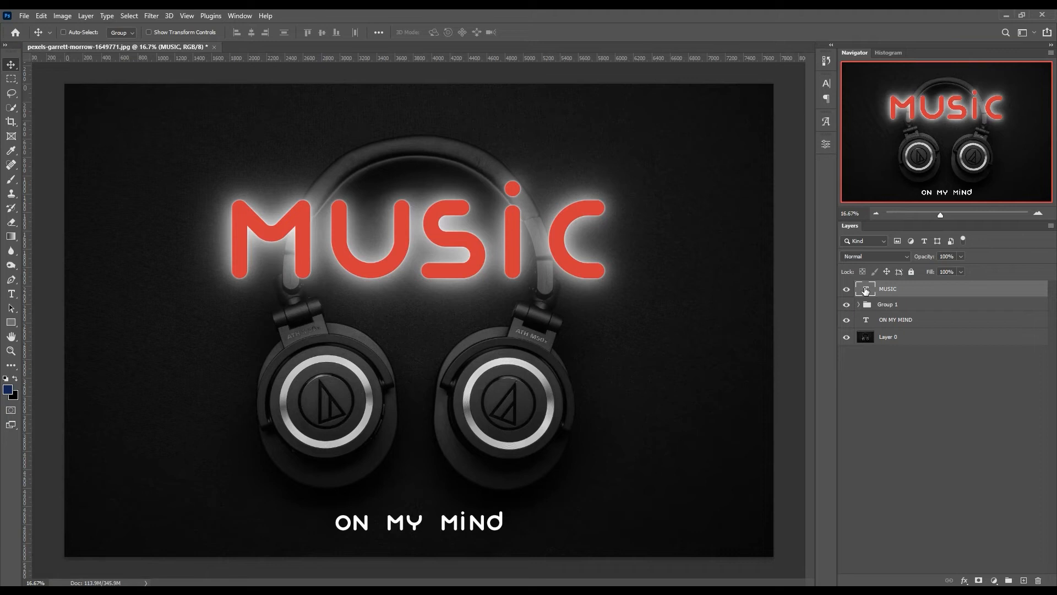
double_click(865, 290)
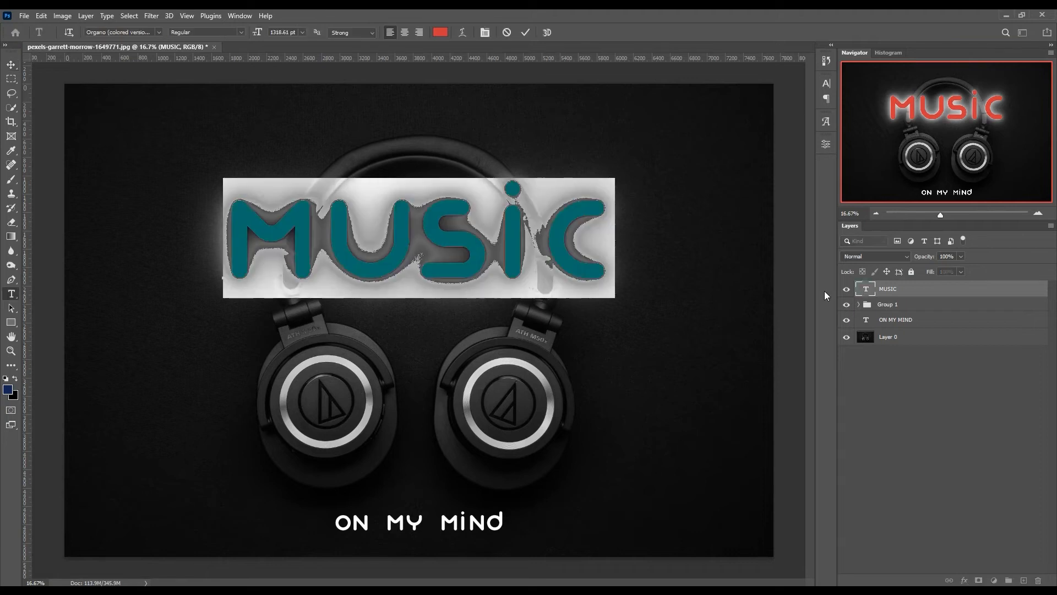
click(439, 33)
text(00f0ff)
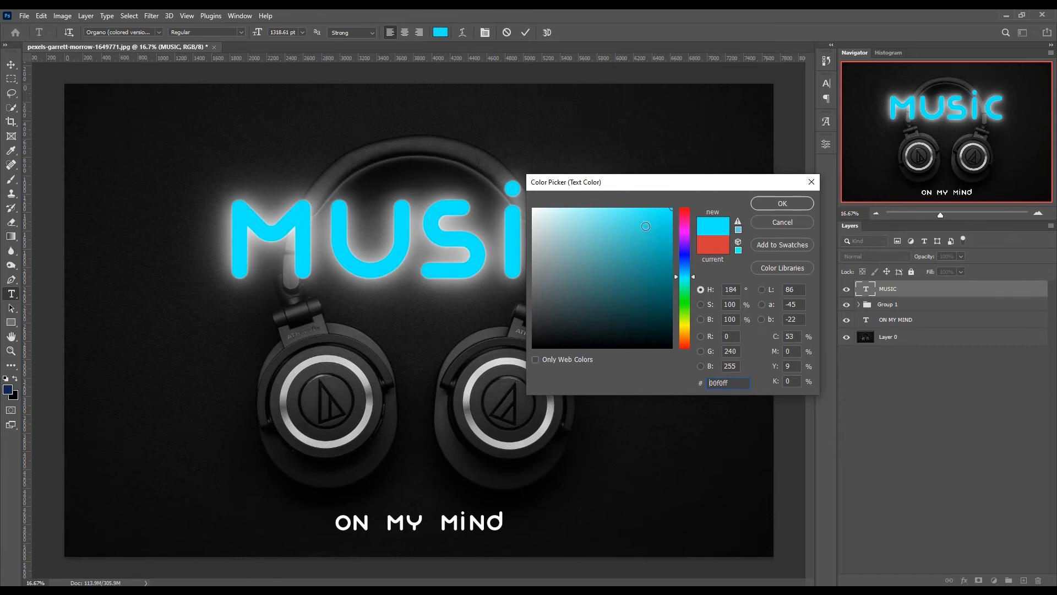
drag(639, 223, 686, 197)
click(776, 203)
key(ctrl+Return)
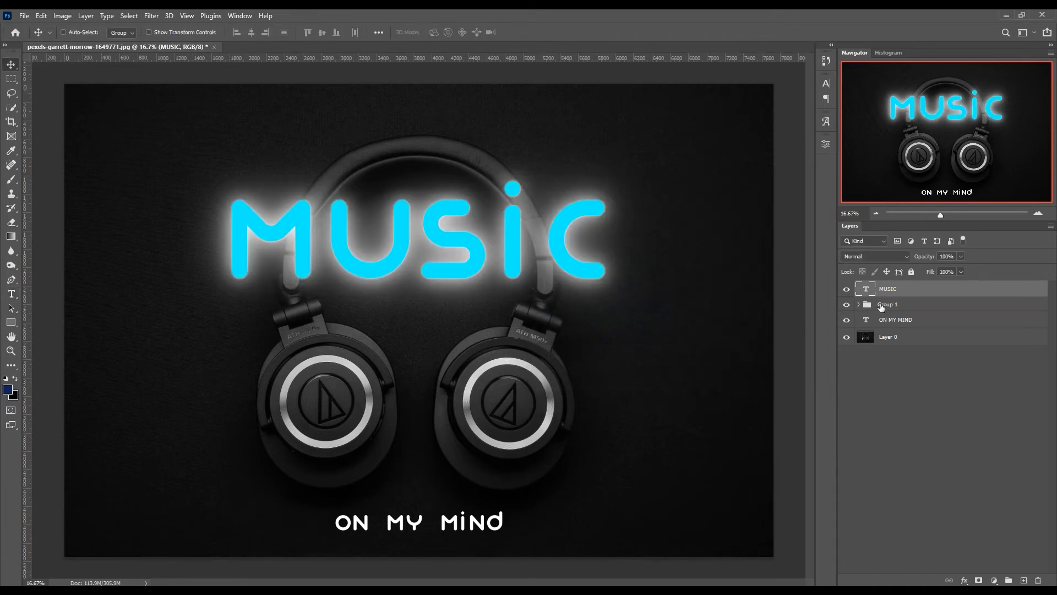
- Recolor the text inside the MUSIC copy 3 smart object bright cyan, save it, and return to the headphone document
click(859, 304)
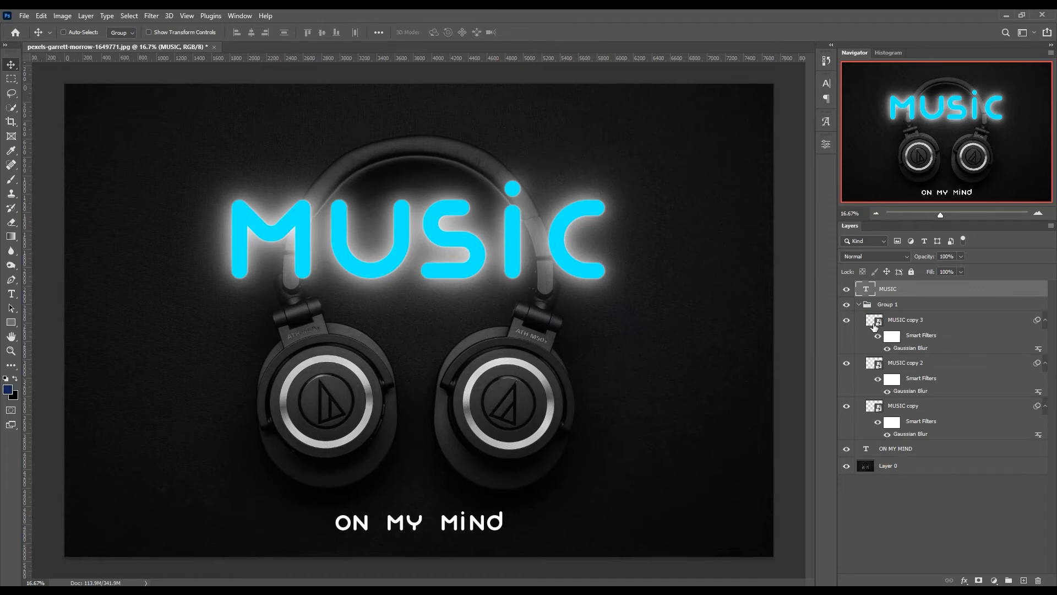
double_click(874, 323)
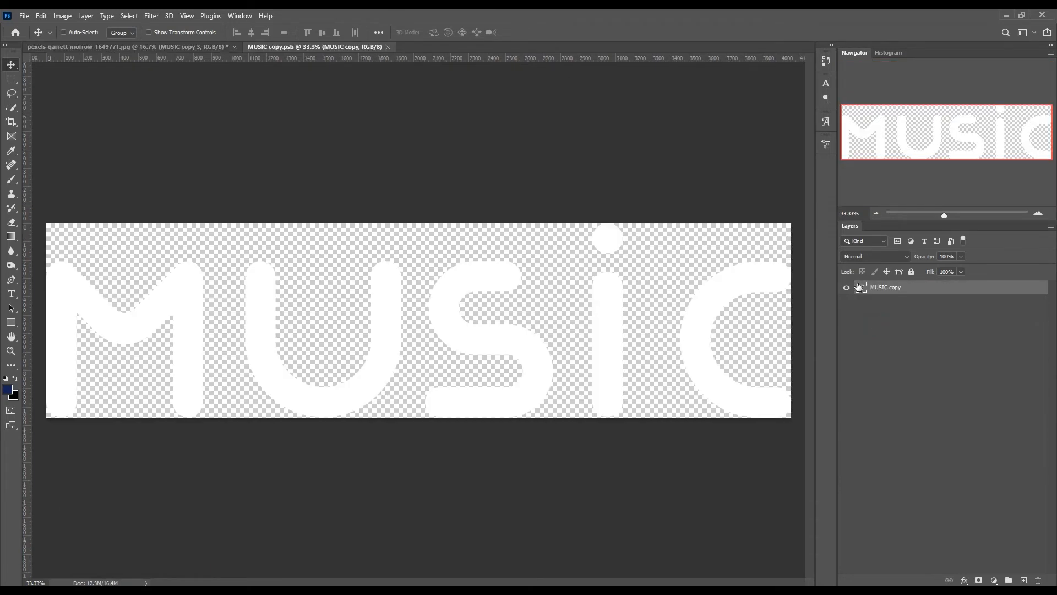
double_click(859, 287)
click(441, 32)
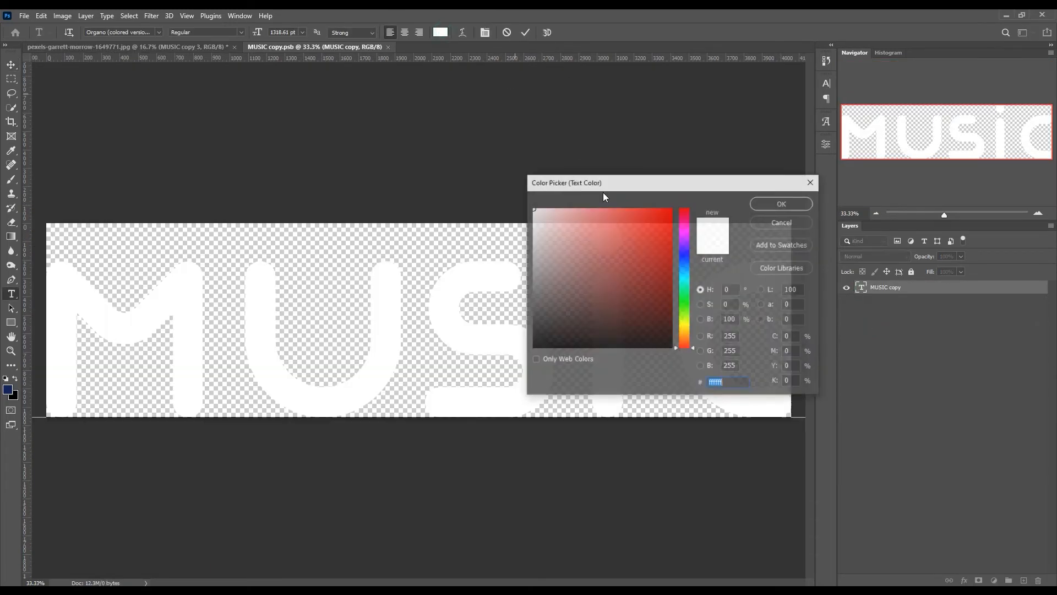
click(683, 275)
drag(659, 271, 672, 208)
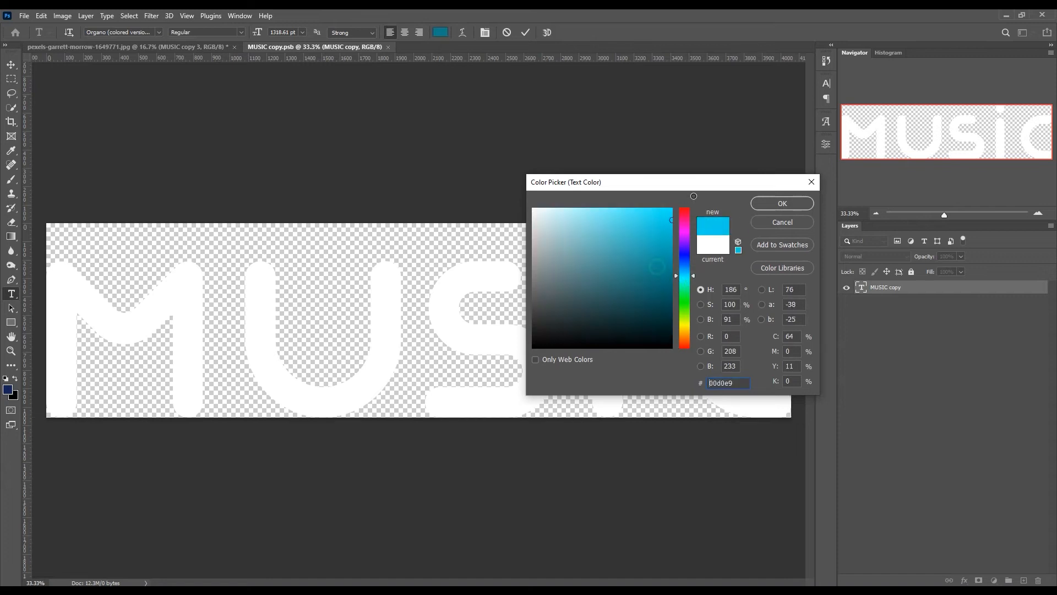
click(768, 205)
click(525, 33)
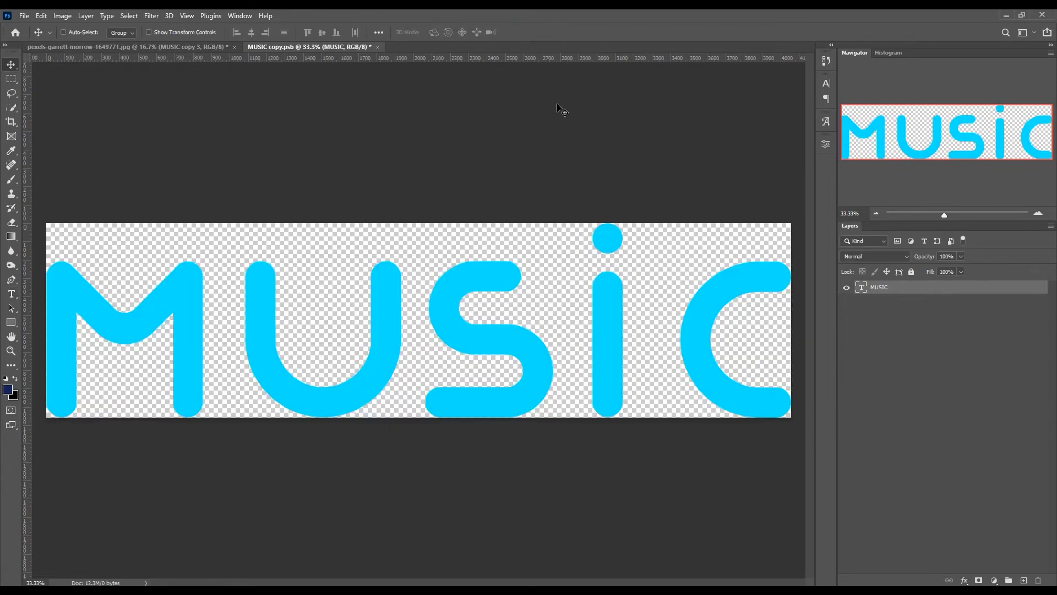
key(ctrl+s)
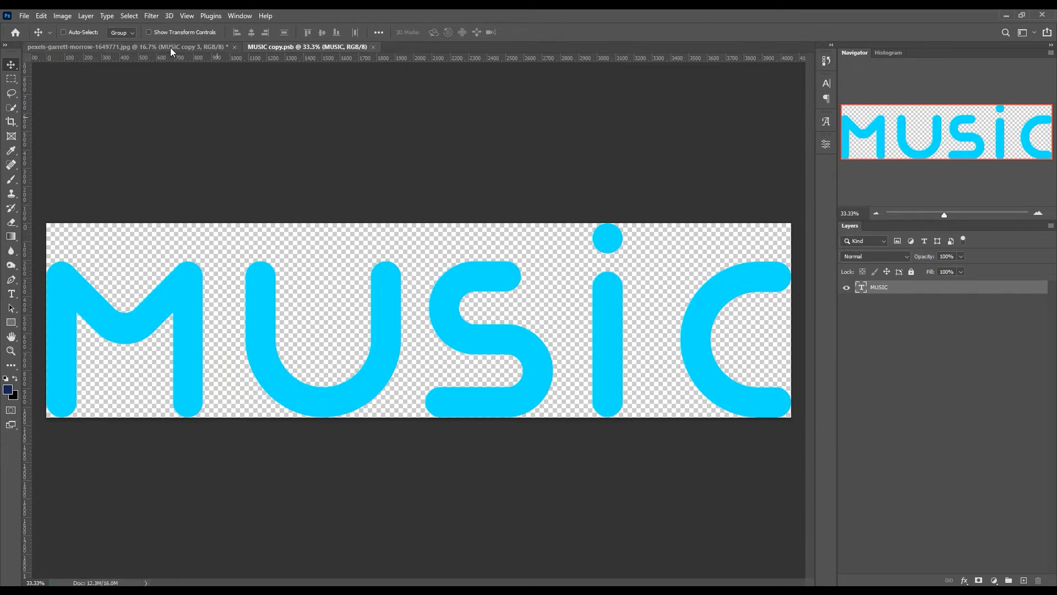
click(168, 46)
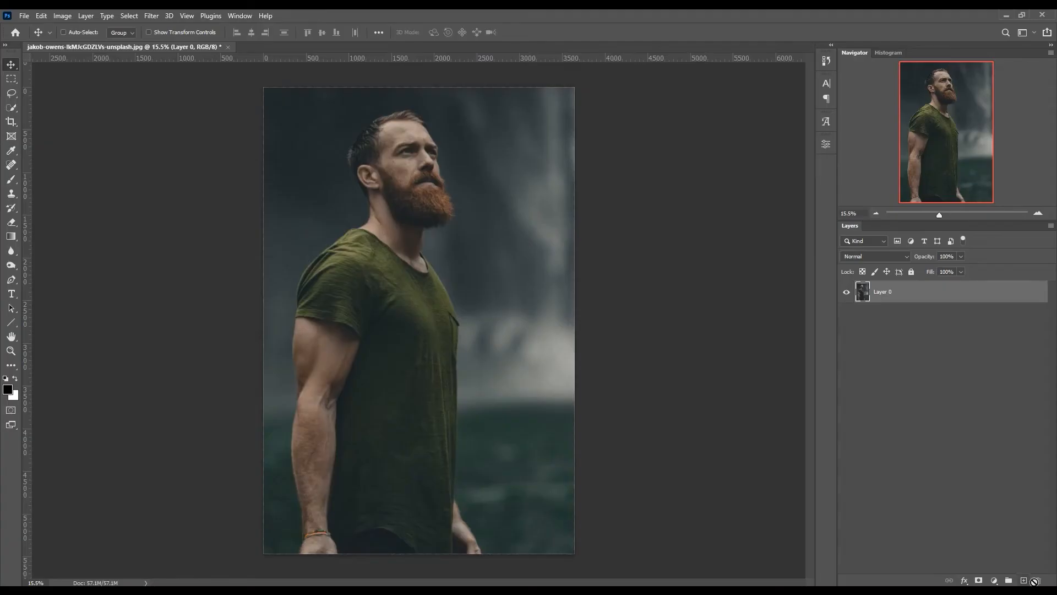
- Add a new layer above the bearded man's photo and draw a closed triangular path across his face and torso with the Pen tool
click(1023, 580)
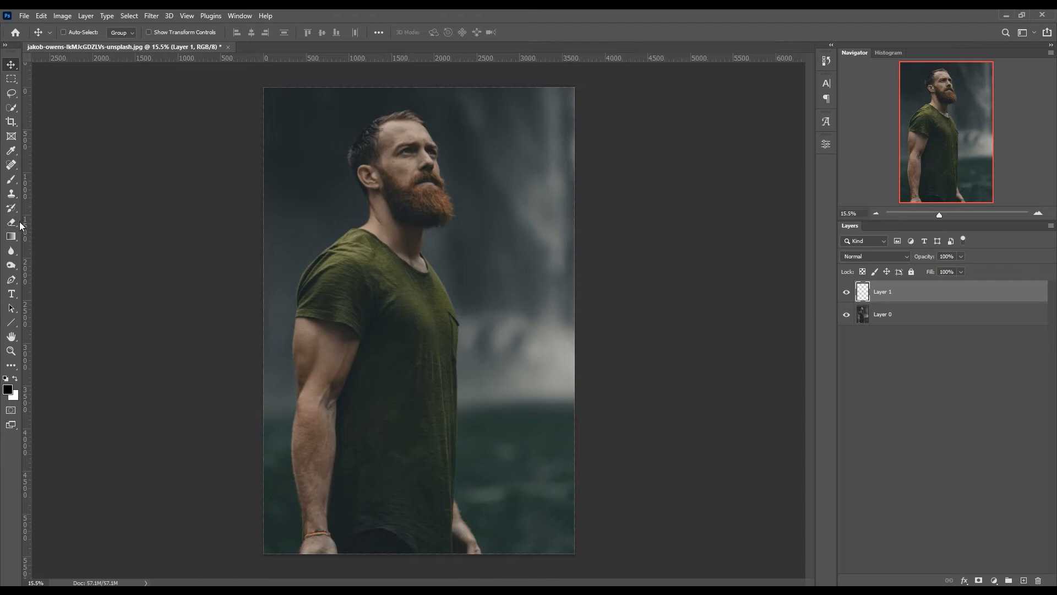
click(17, 221)
click(11, 280)
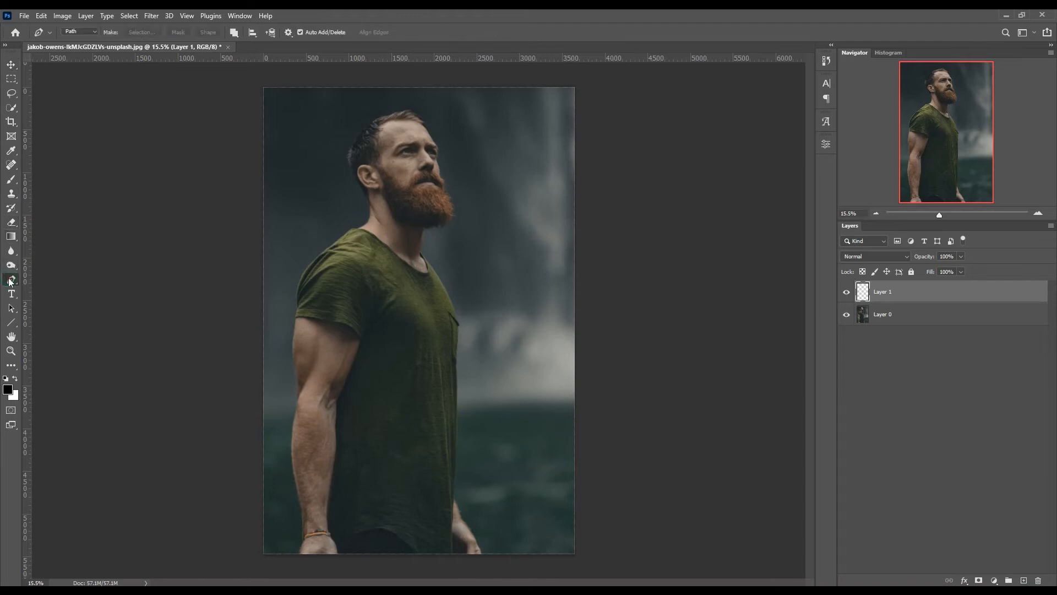
click(298, 179)
click(525, 150)
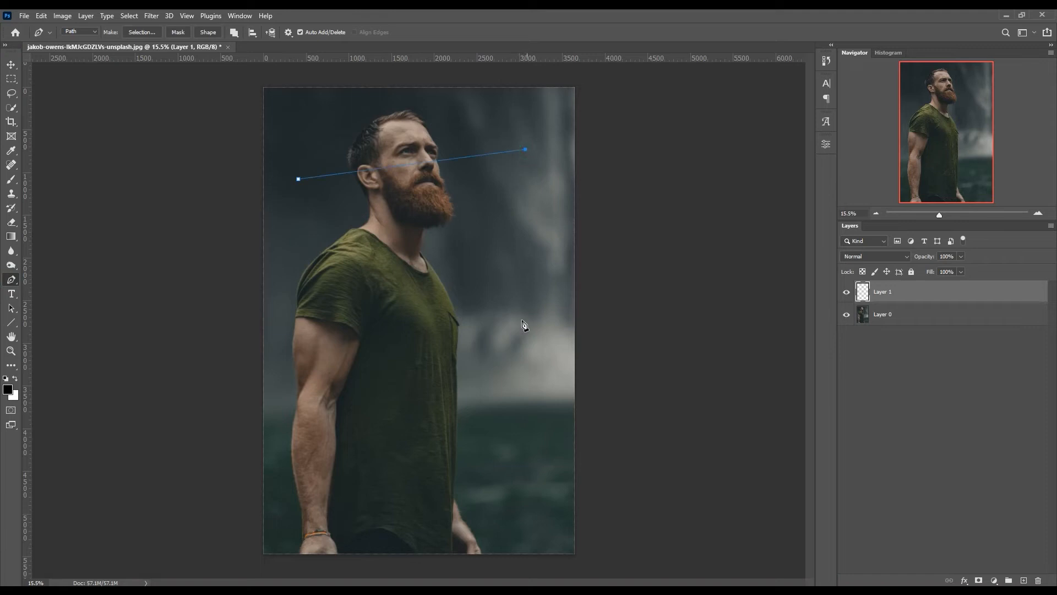
click(500, 433)
click(299, 180)
- Stroke the triangular path on Layer 1 using the Pencil without simulated pressure
right_click(300, 182)
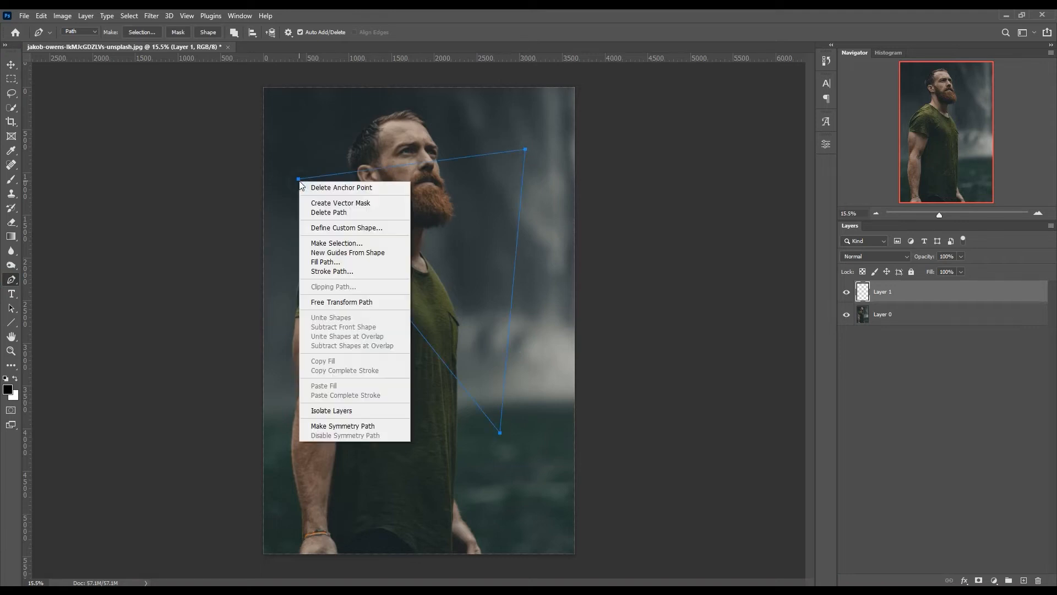
click(339, 269)
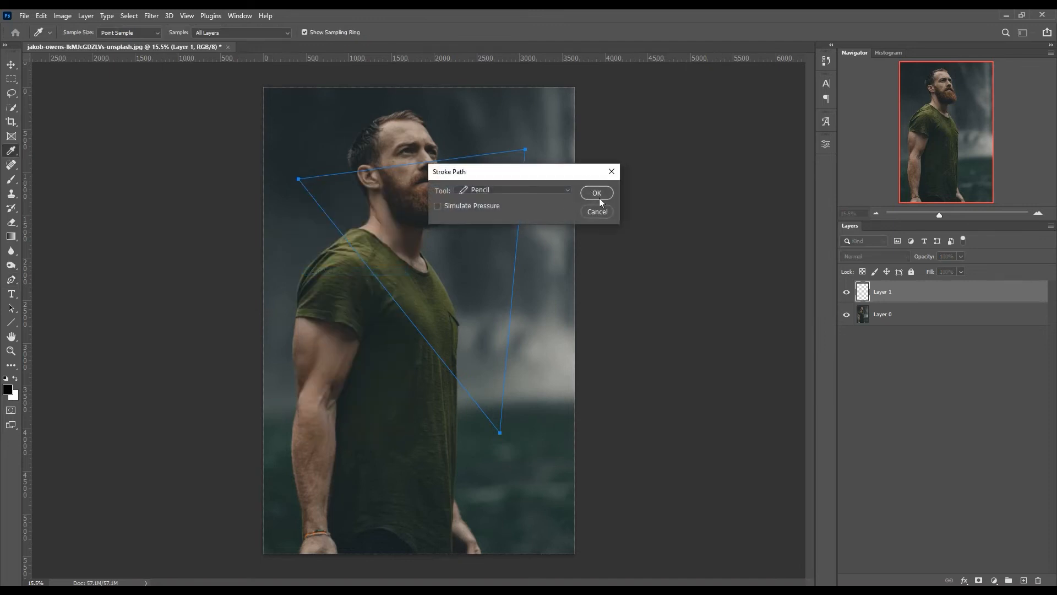
click(598, 193)
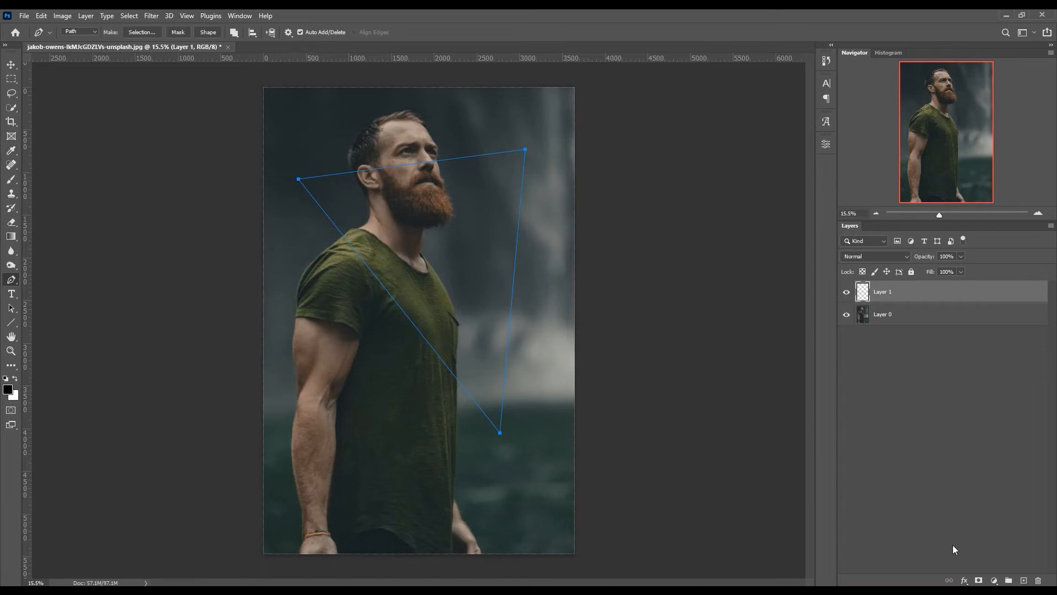
- Add a Stroke layer style to the triangle layer and set its color to white #ffffff
click(964, 580)
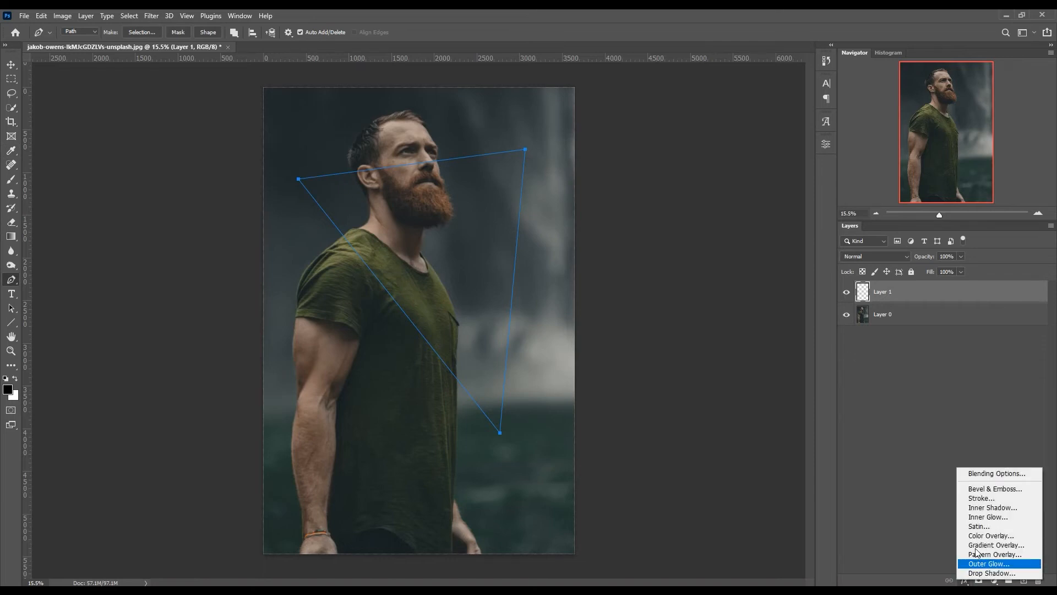
click(989, 498)
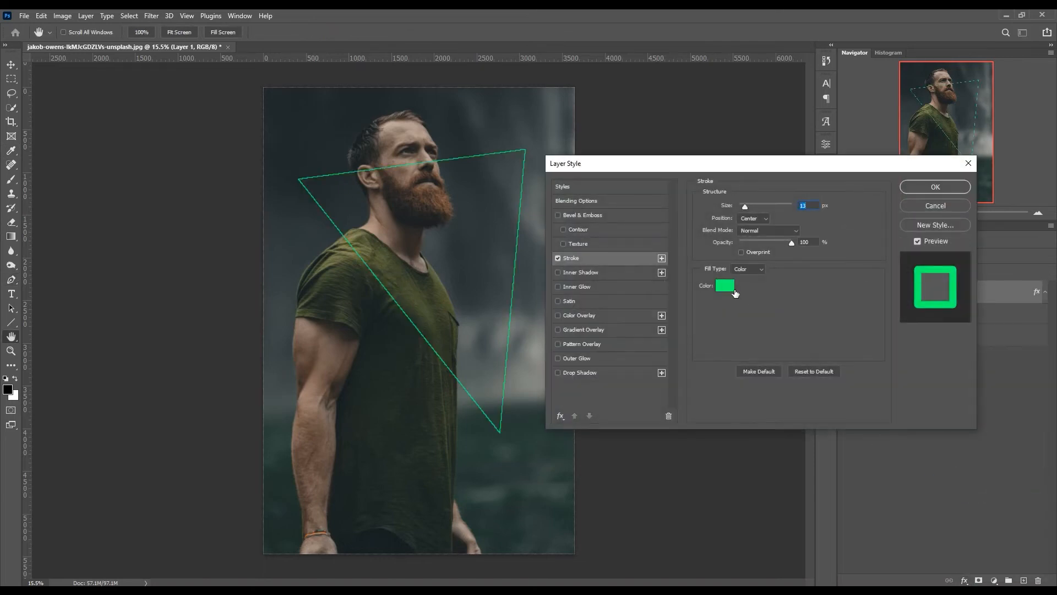
click(725, 286)
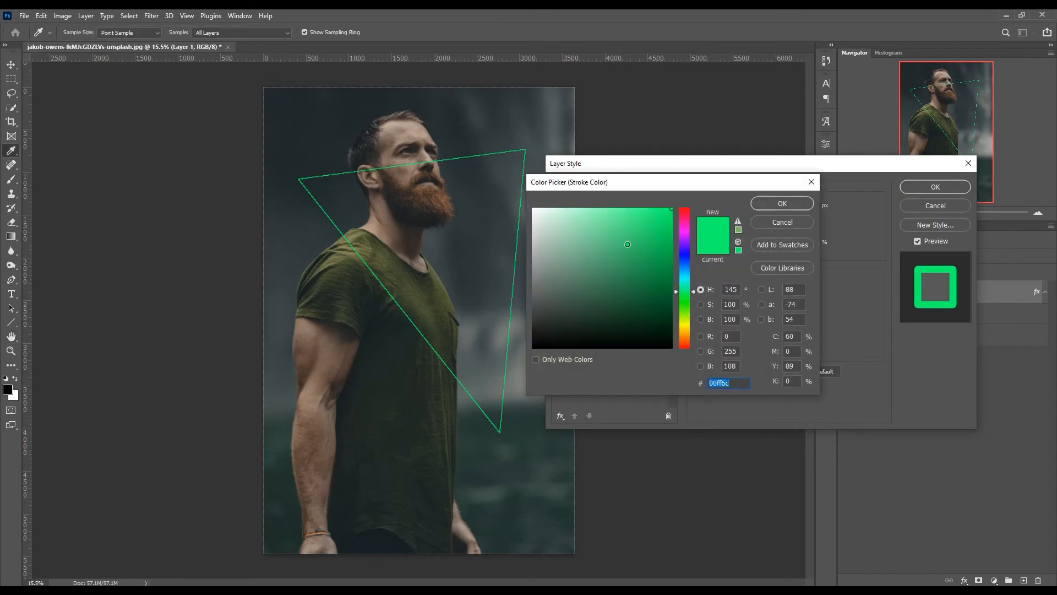
drag(542, 218, 524, 210)
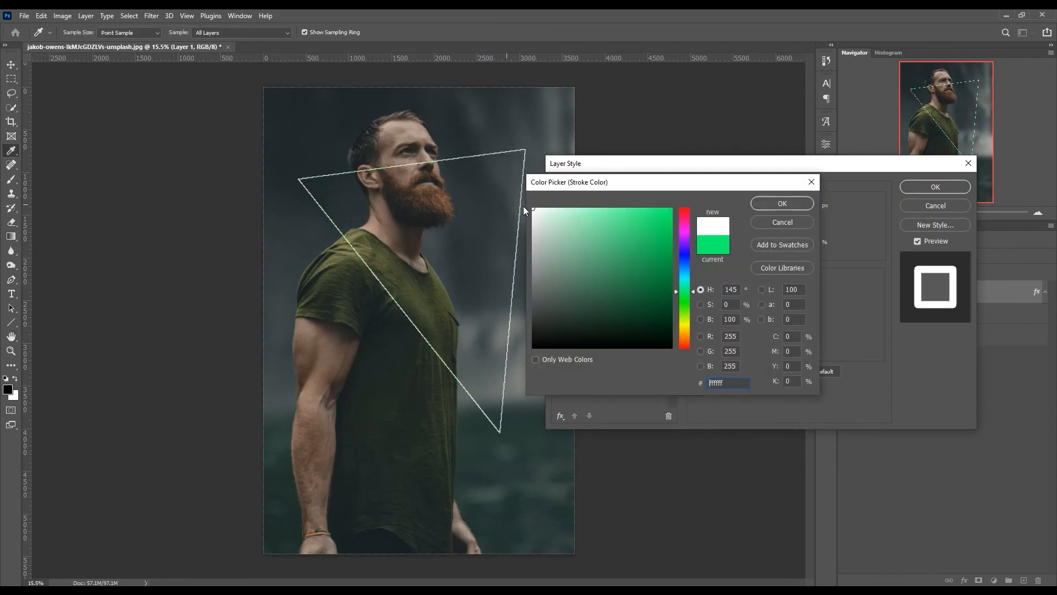
click(782, 204)
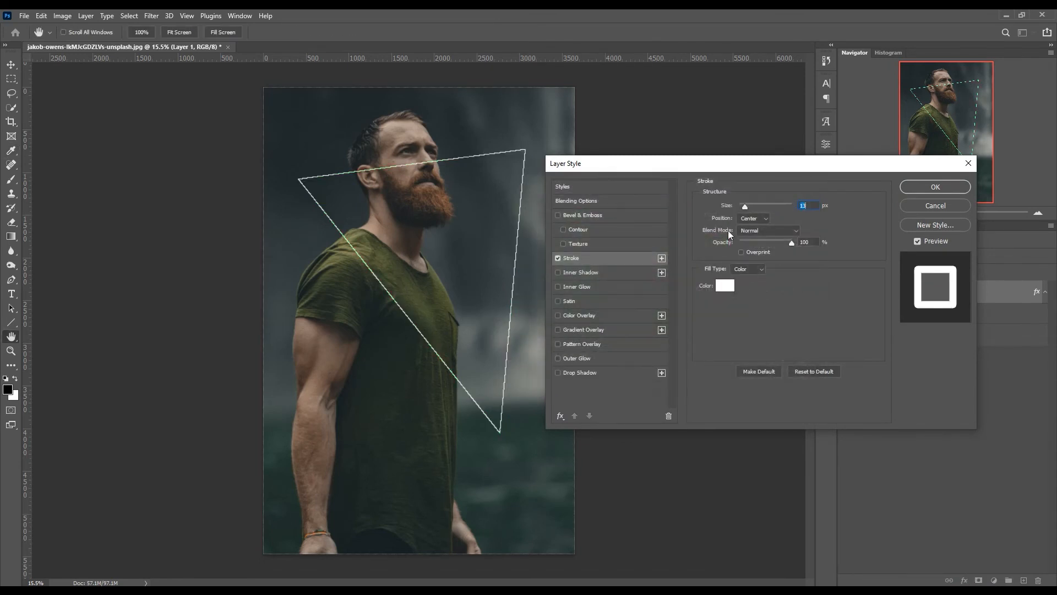
- Set the triangle's stroke size to 25 px
click(747, 206)
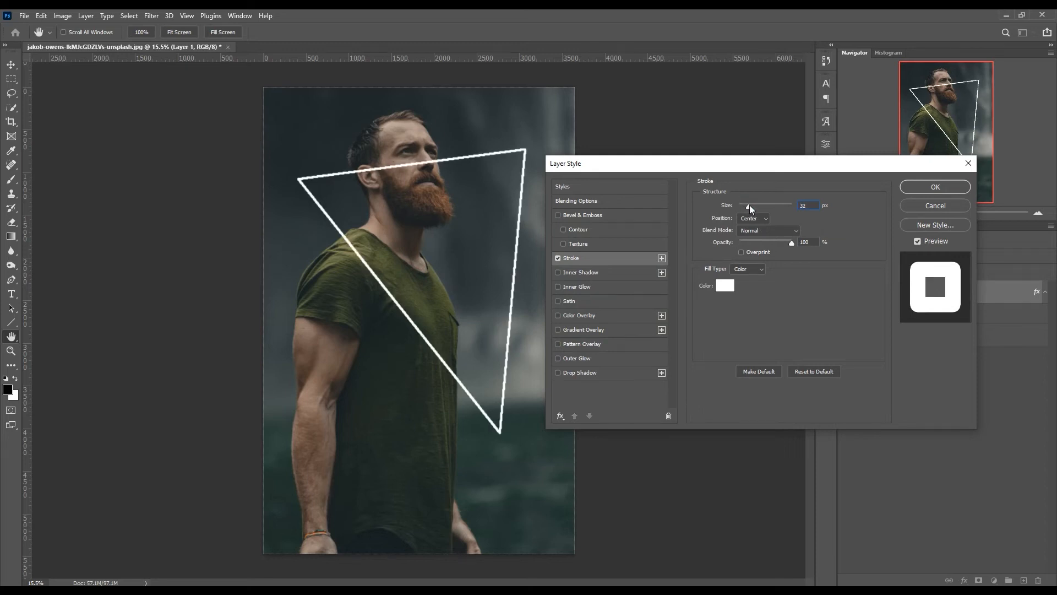
drag(749, 205, 748, 205)
click(806, 205)
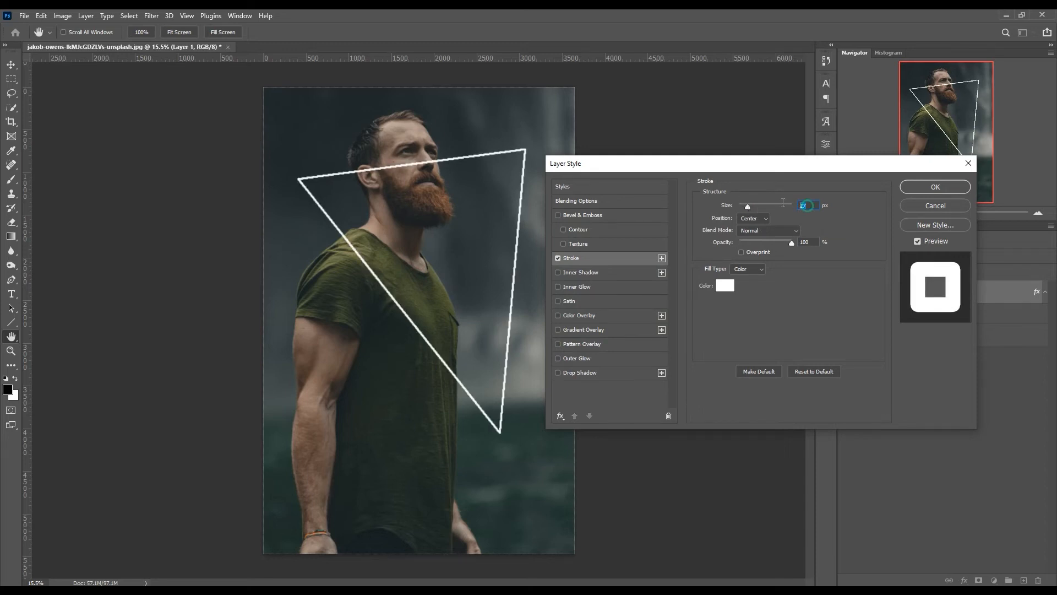
text(25)
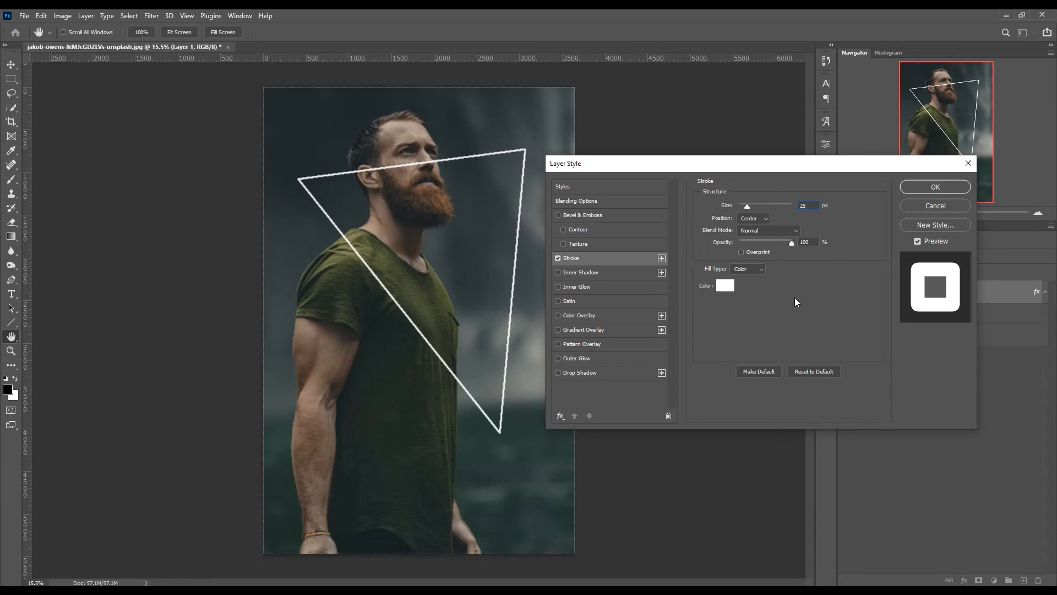
- Preview the stroke in the Outside position, set it back to Center, and apply the layer style with its effects list collapsed
click(761, 218)
click(762, 224)
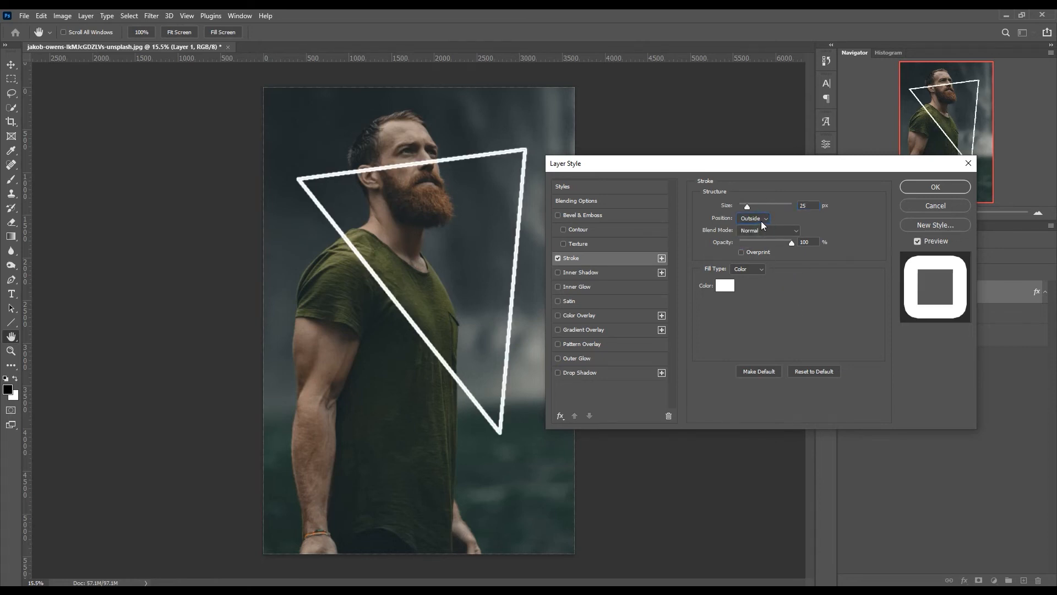
click(761, 220)
click(765, 243)
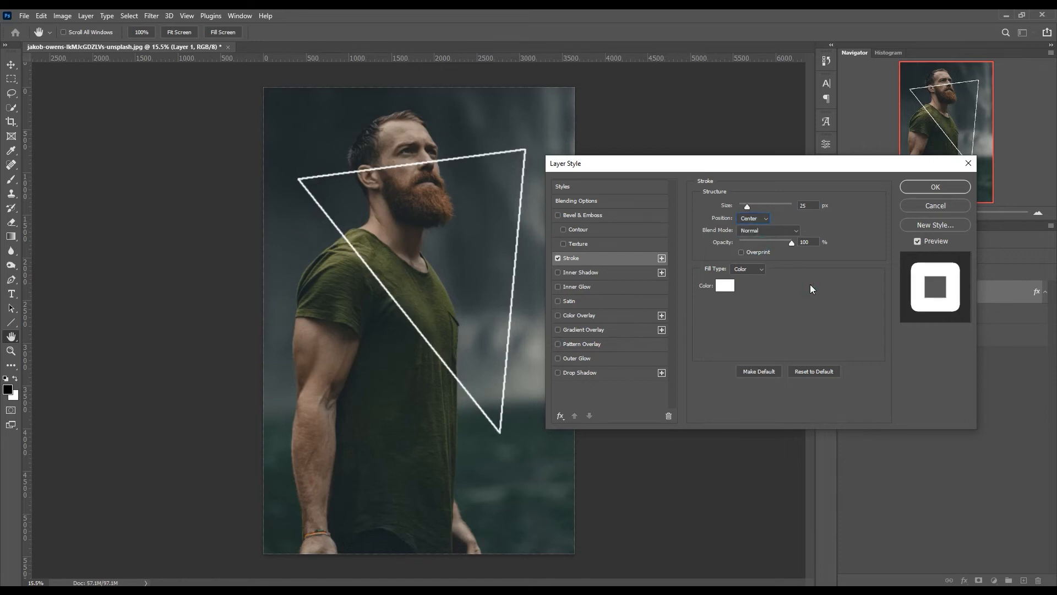
click(919, 187)
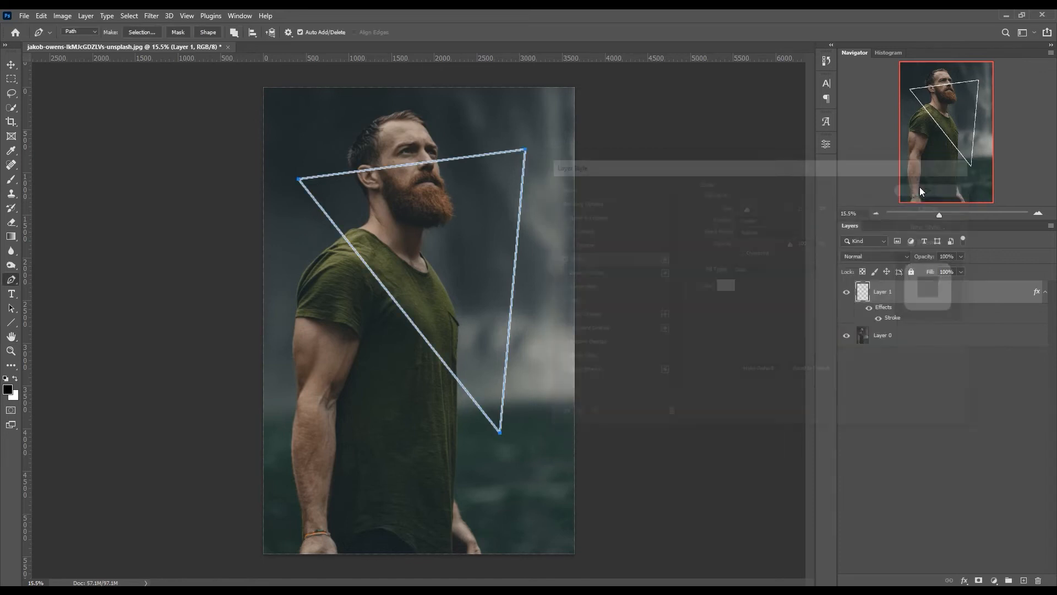
click(1047, 294)
- Erase the part of the triangle's upper edge that crosses the man's head with a 100 px Eraser
scroll(333, 209, up, 3)
scroll(345, 214, up, 1)
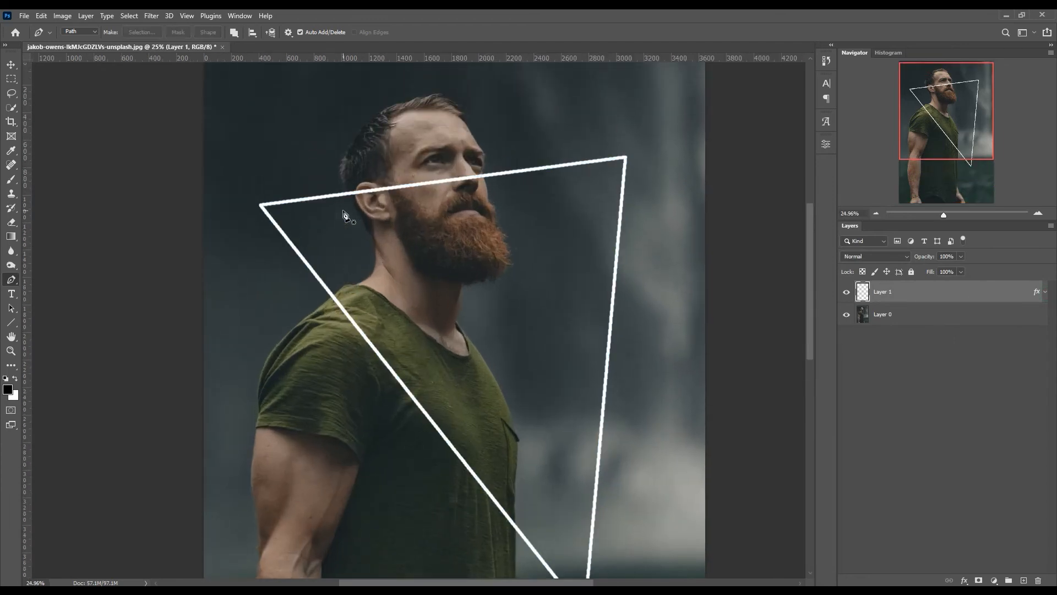
click(11, 223)
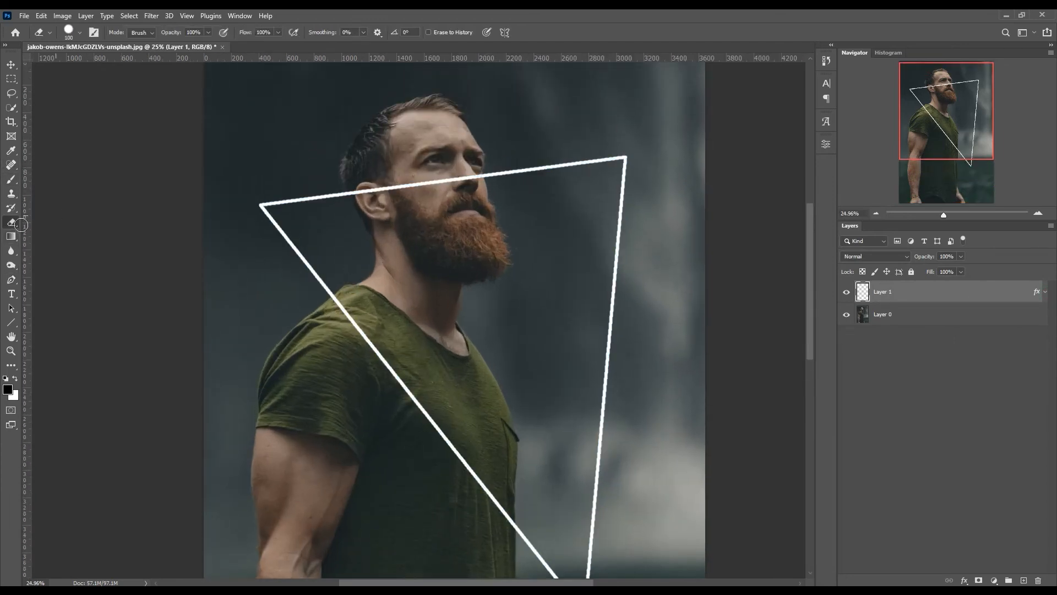
scroll(278, 212, up, 2)
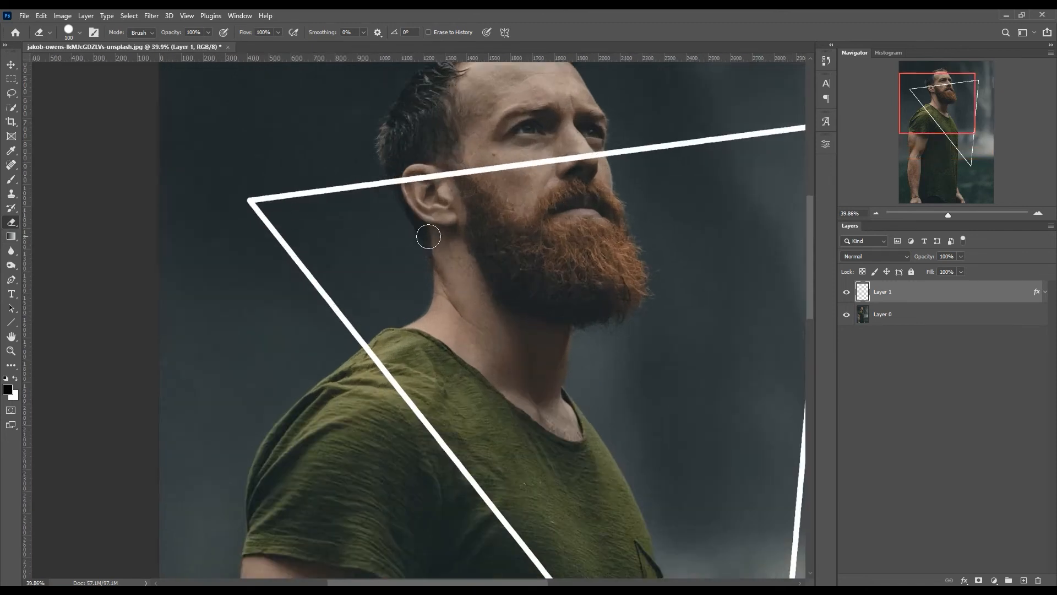
scroll(429, 237, up, 3)
scroll(331, 198, up, 1)
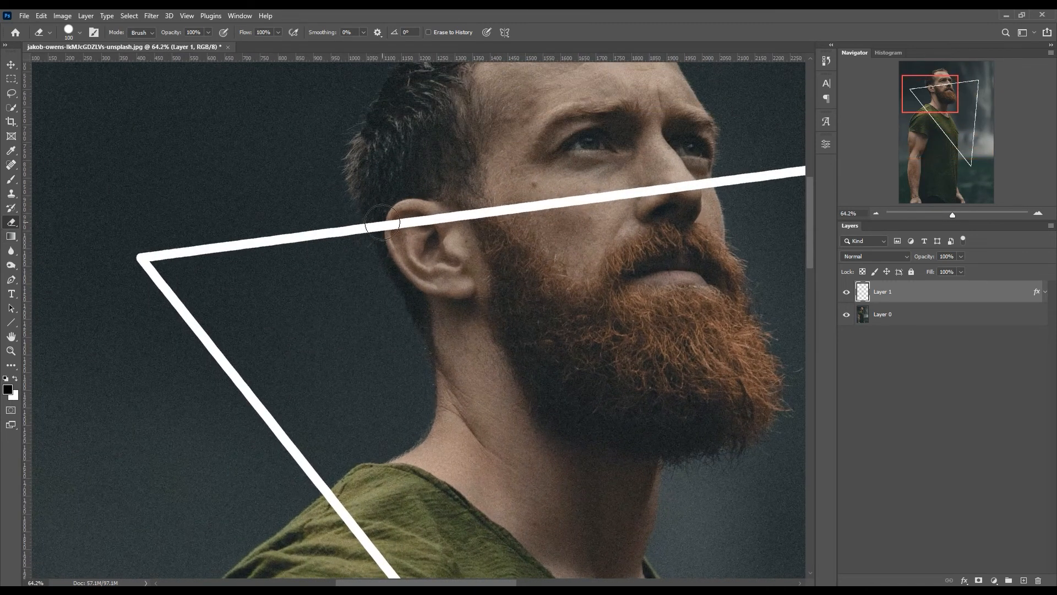
click(382, 222)
click(378, 223)
click(697, 186)
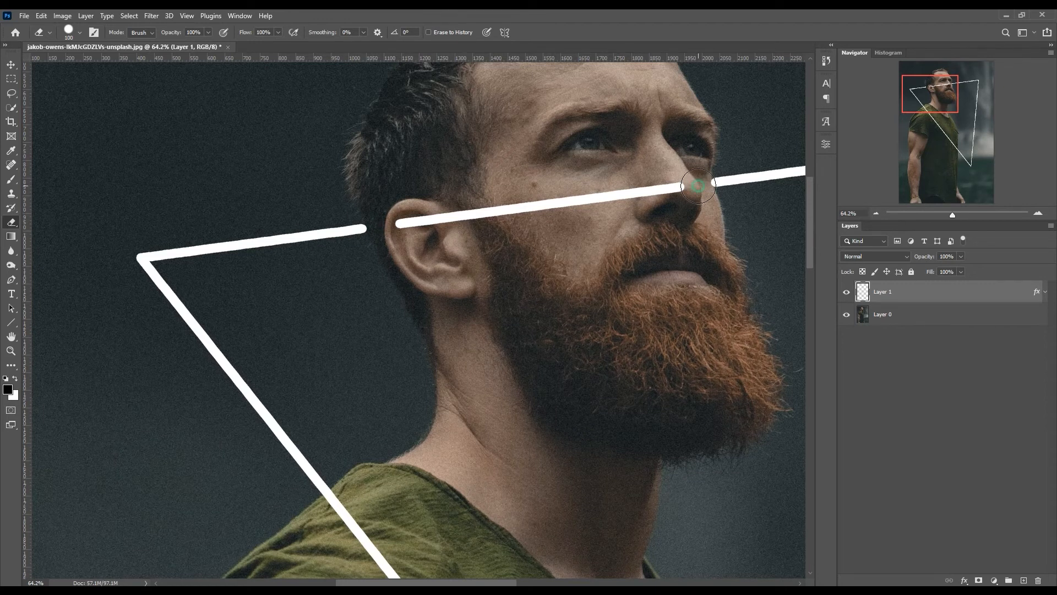
click(700, 186)
mouse_move(700, 186)
mouse_down()
mouse_move(600, 187)
mouse_move(406, 224)
mouse_up()
scroll(519, 242, down, 8)
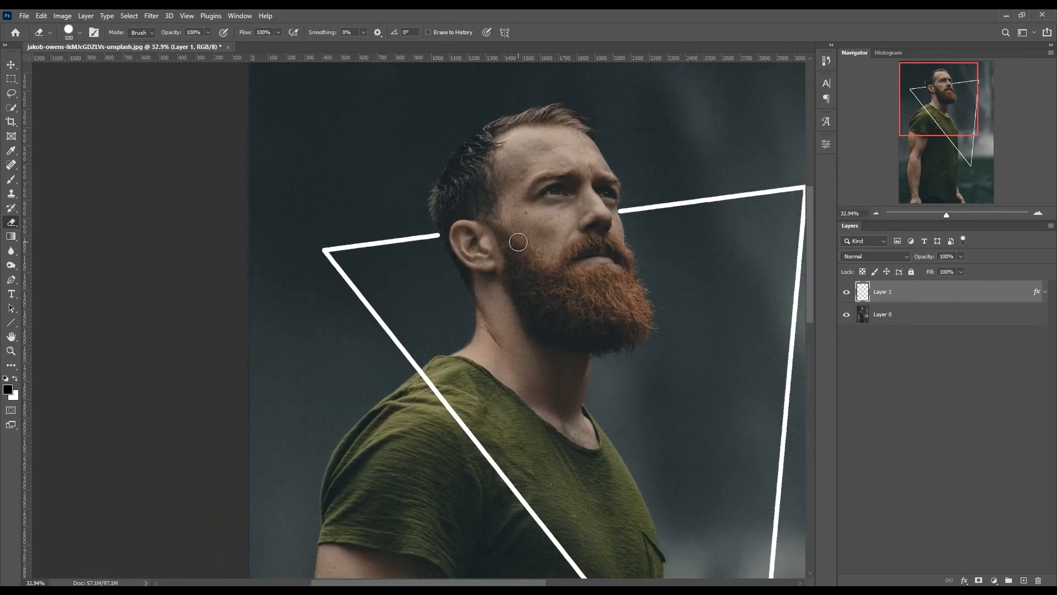
scroll(518, 242, down, 1)
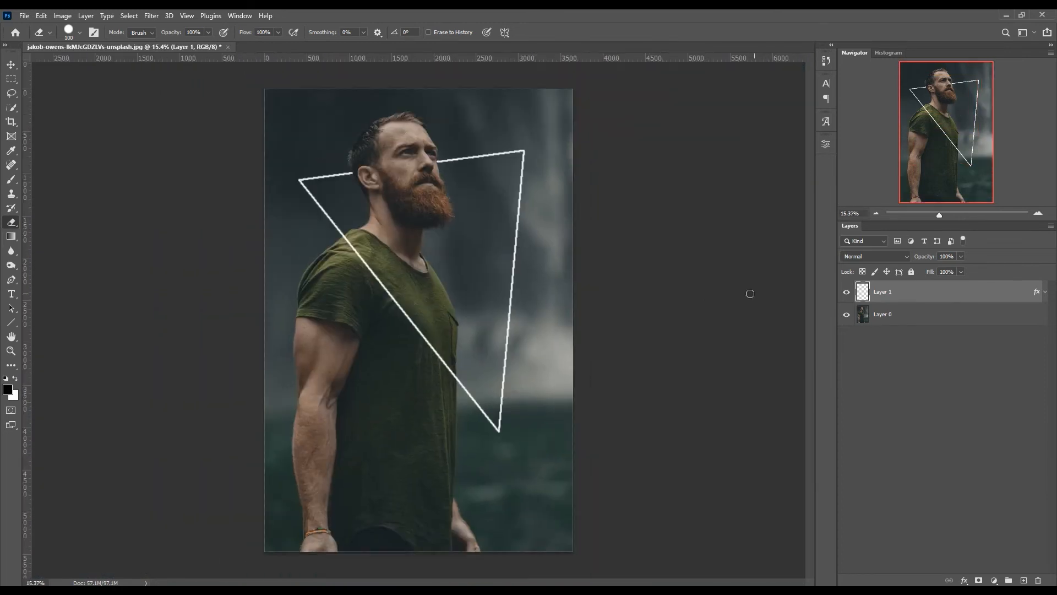
- Duplicate the triangle on Layer 1 and convert the duplicate to a smart object
drag(922, 295, 1023, 581)
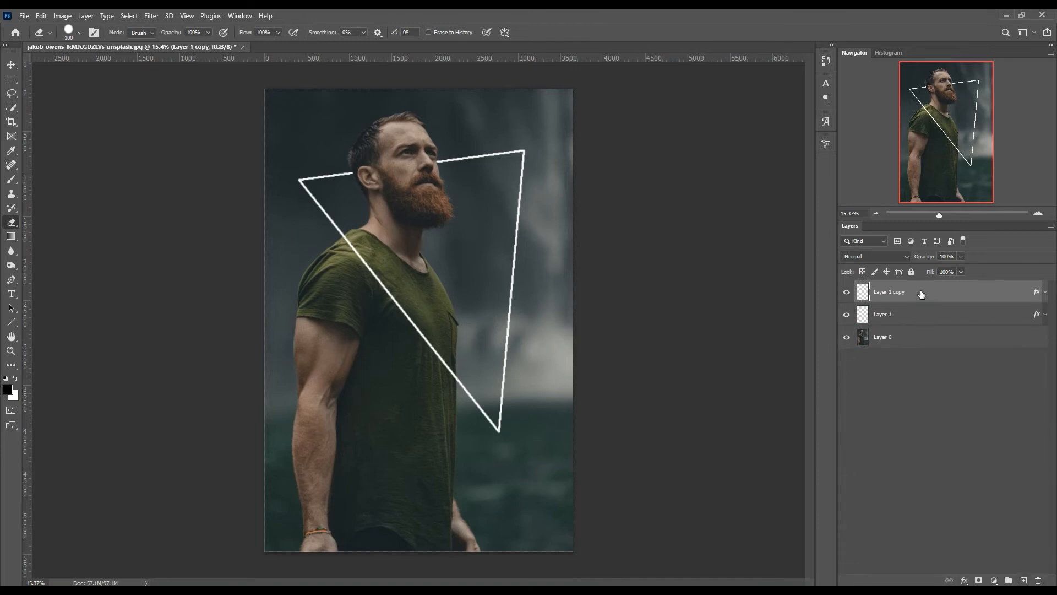
right_click(920, 304)
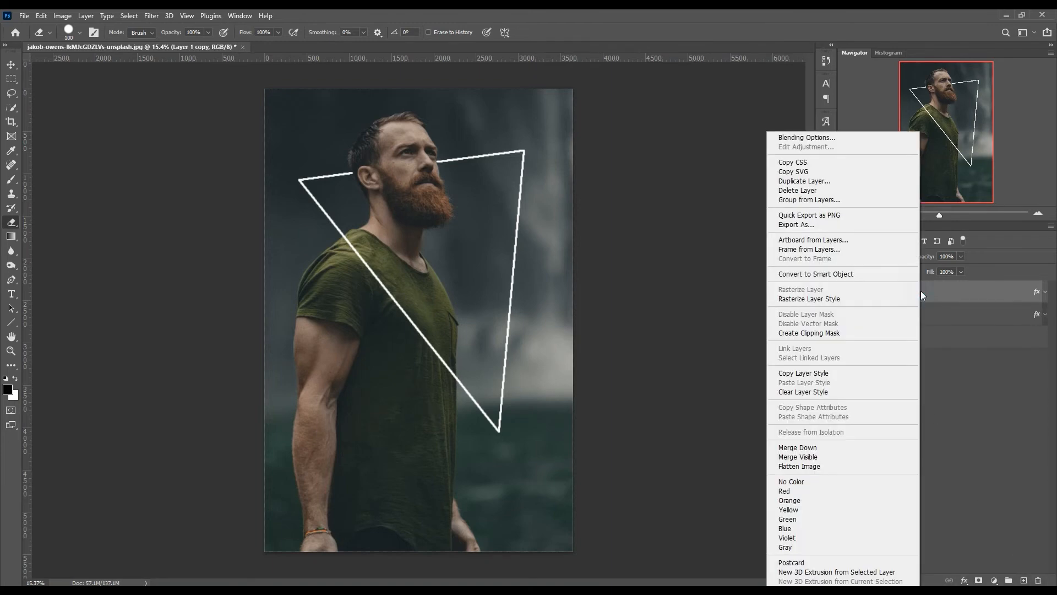
click(830, 274)
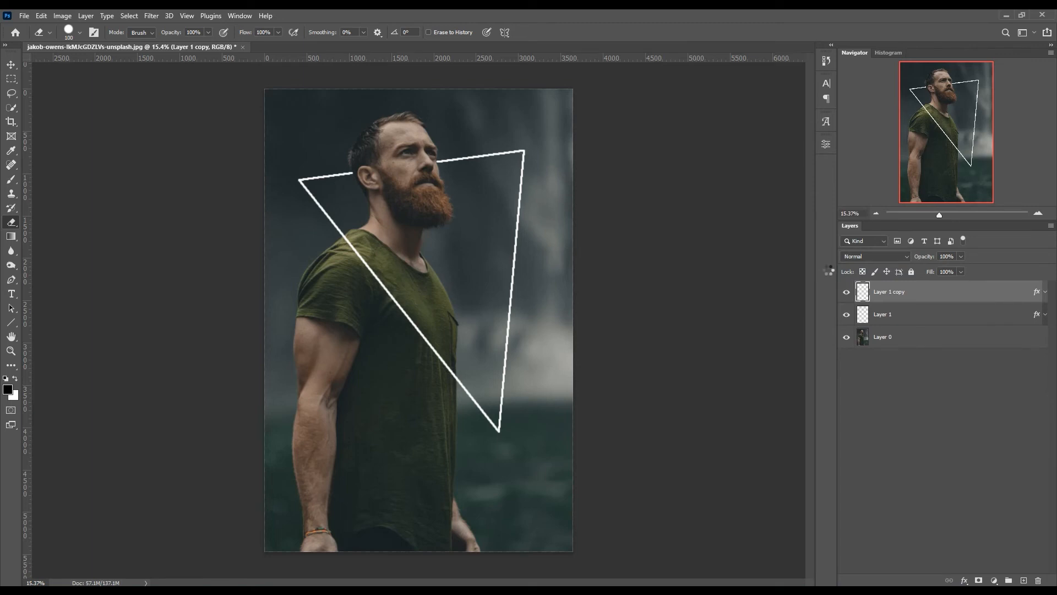
- Open the triangle smart object's contents and set its Stroke effect color to green #00ff84
double_click(863, 295)
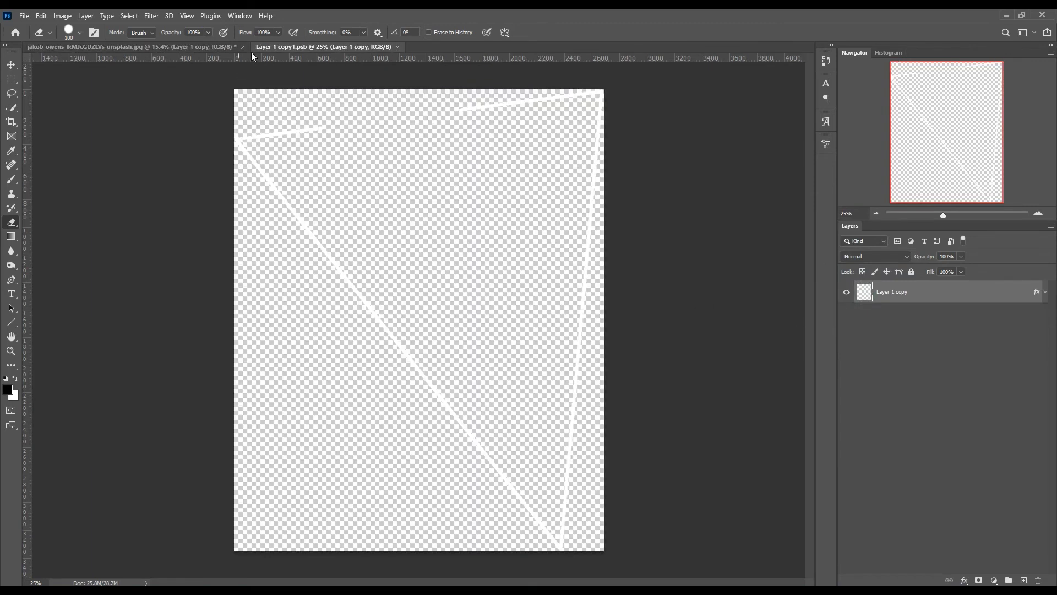
click(1046, 292)
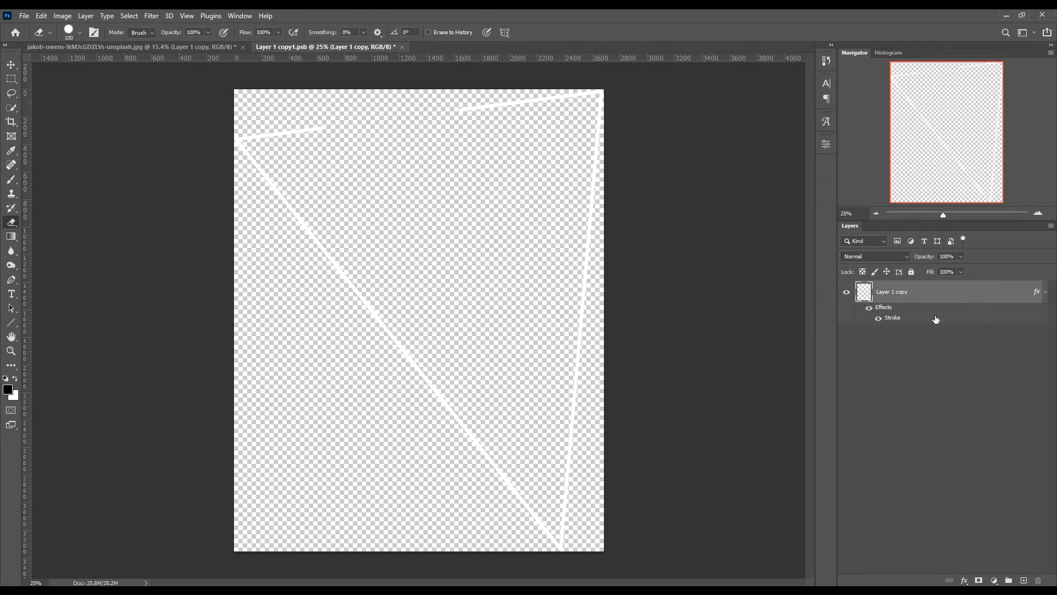
double_click(897, 319)
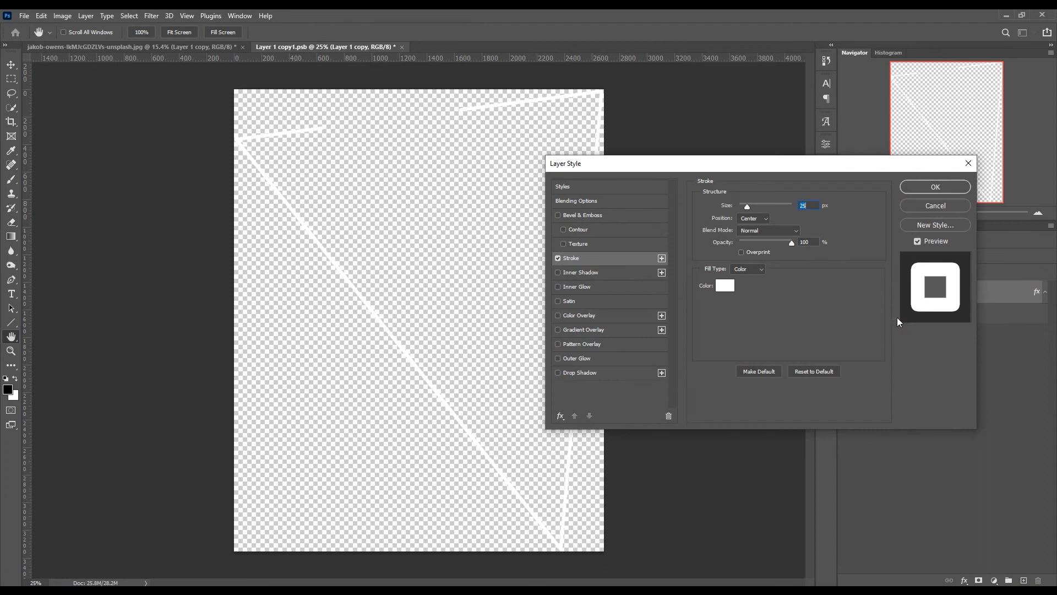
click(726, 286)
click(692, 291)
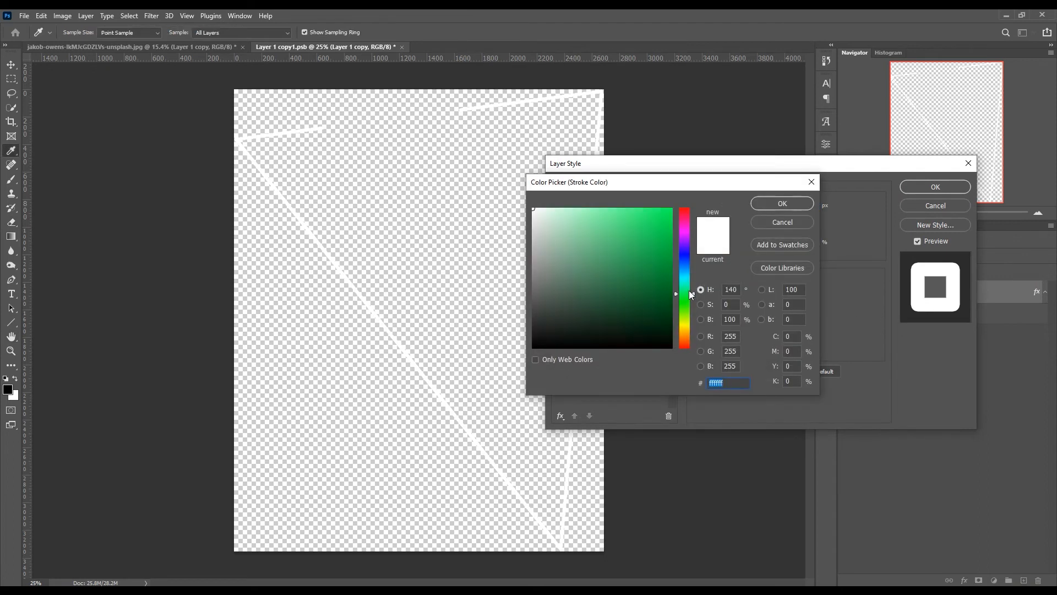
drag(695, 292, 695, 291)
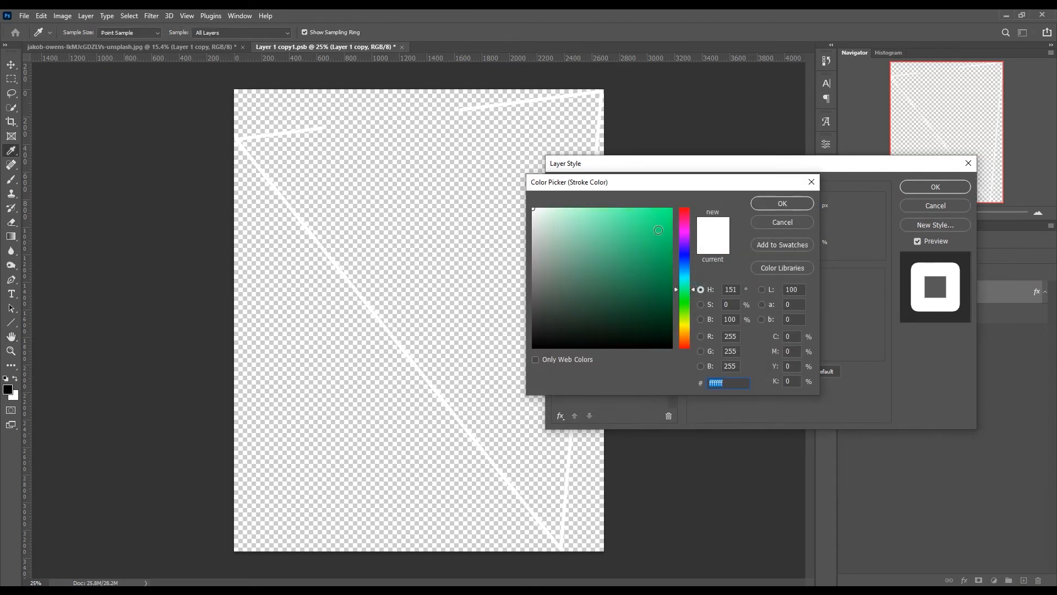
drag(658, 229, 675, 206)
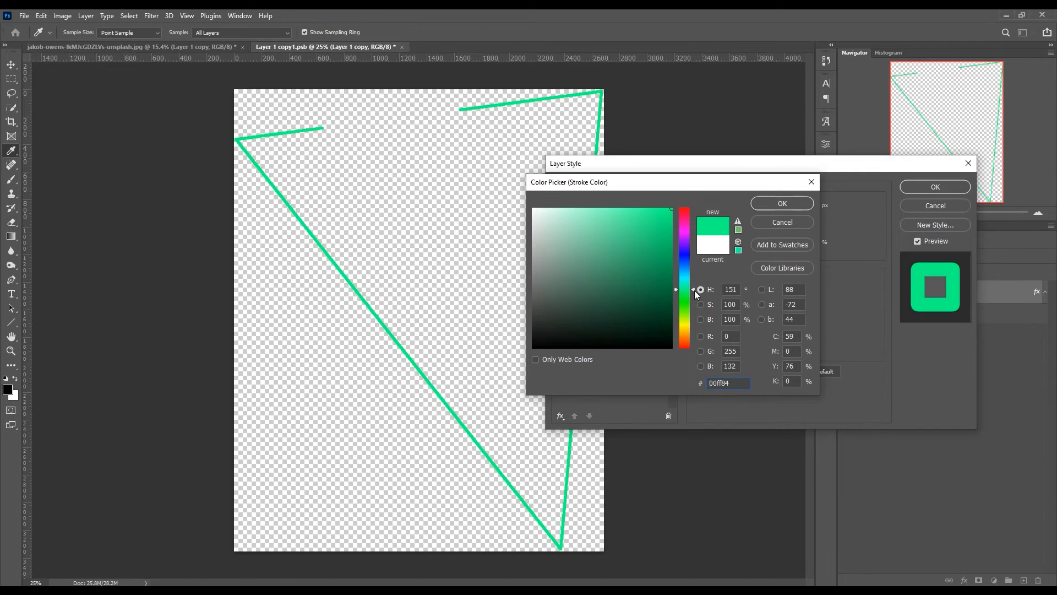
click(779, 205)
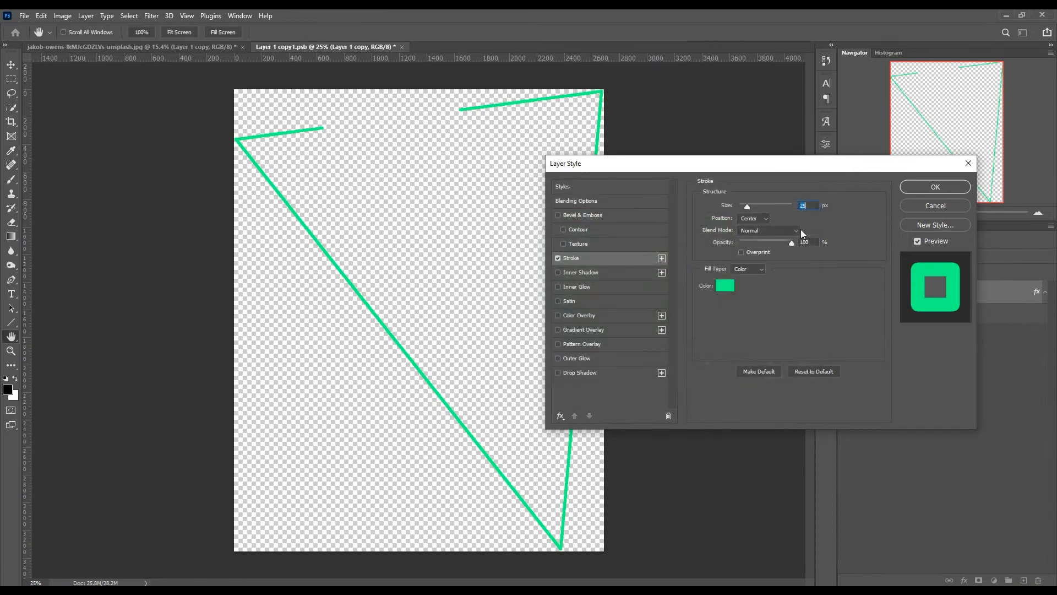
click(930, 187)
- Save the smart object's contents and return to the portrait document
key(e)
key(ctrl+s)
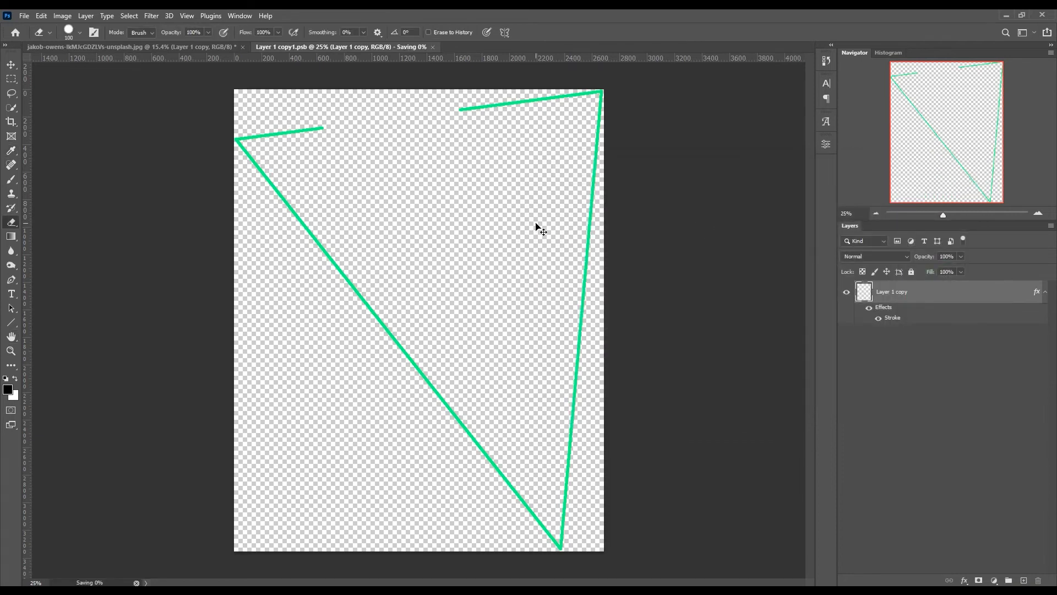
click(174, 50)
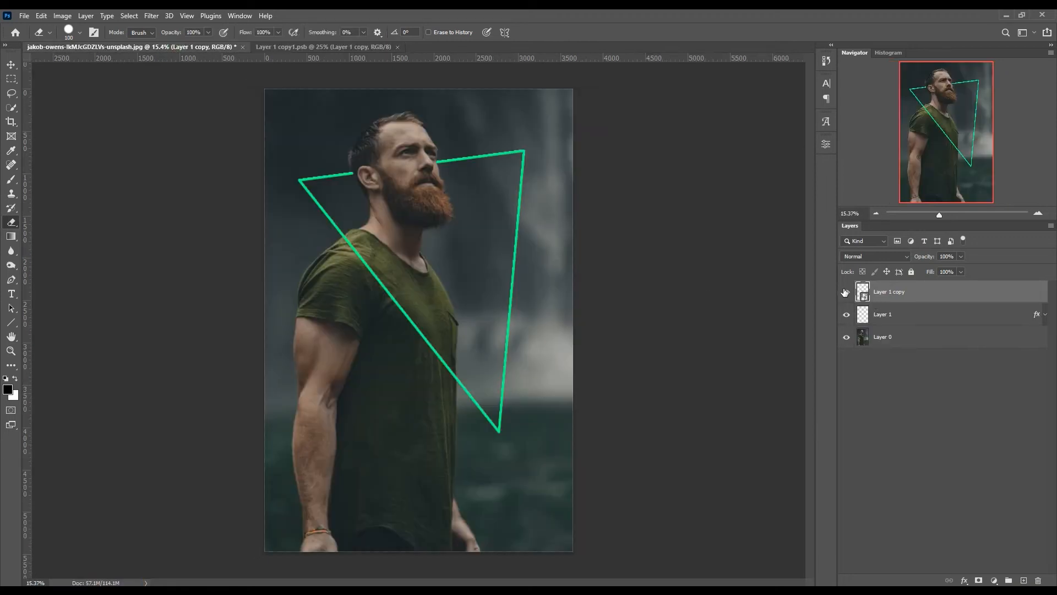
- Apply a Gaussian Blur with a 10 px radius to the green triangle smart object
click(150, 16)
mouse_move(215, 156)
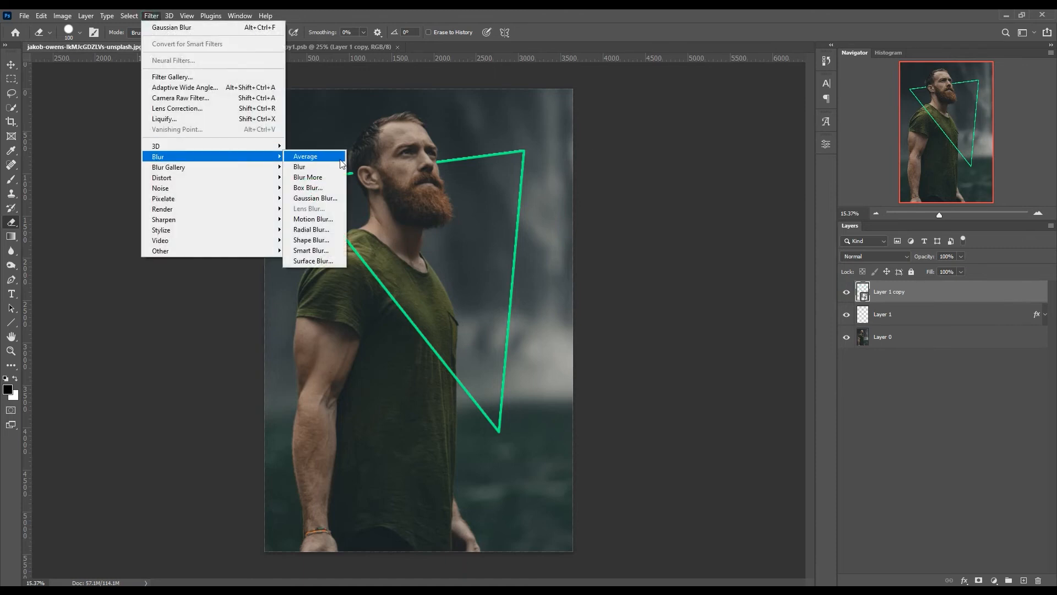
click(315, 198)
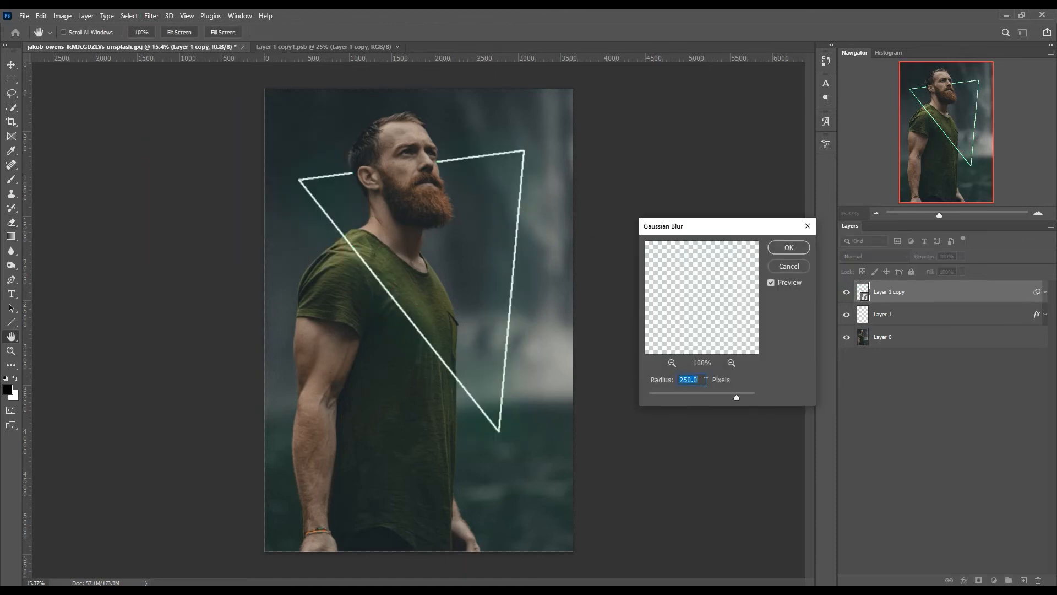
text(10)
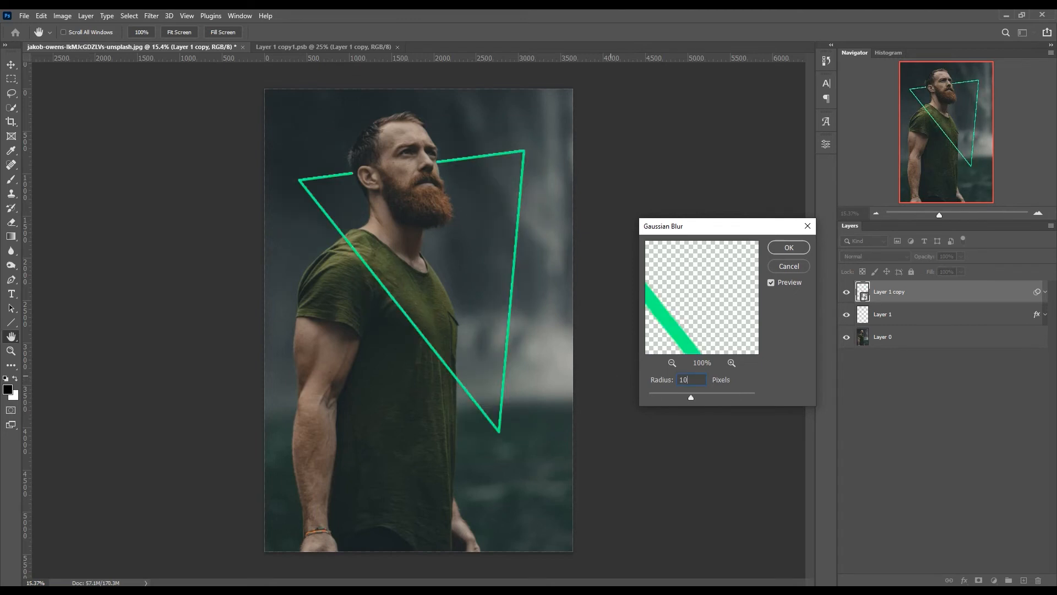
click(788, 248)
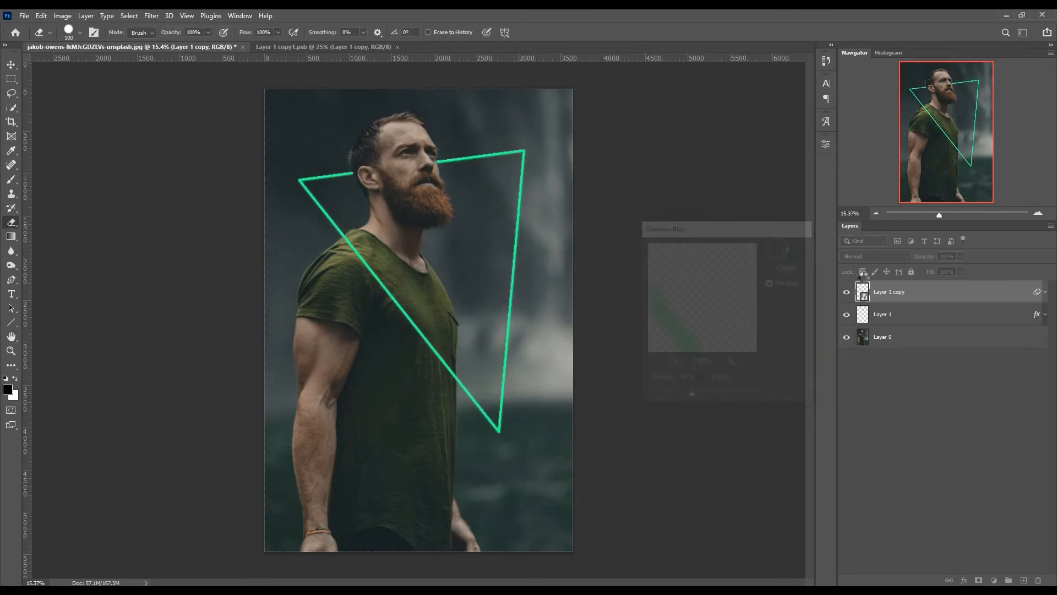
- Duplicate the blurred green triangle and set the duplicate's Gaussian Blur radius to 50 px
key(ctrl+j)
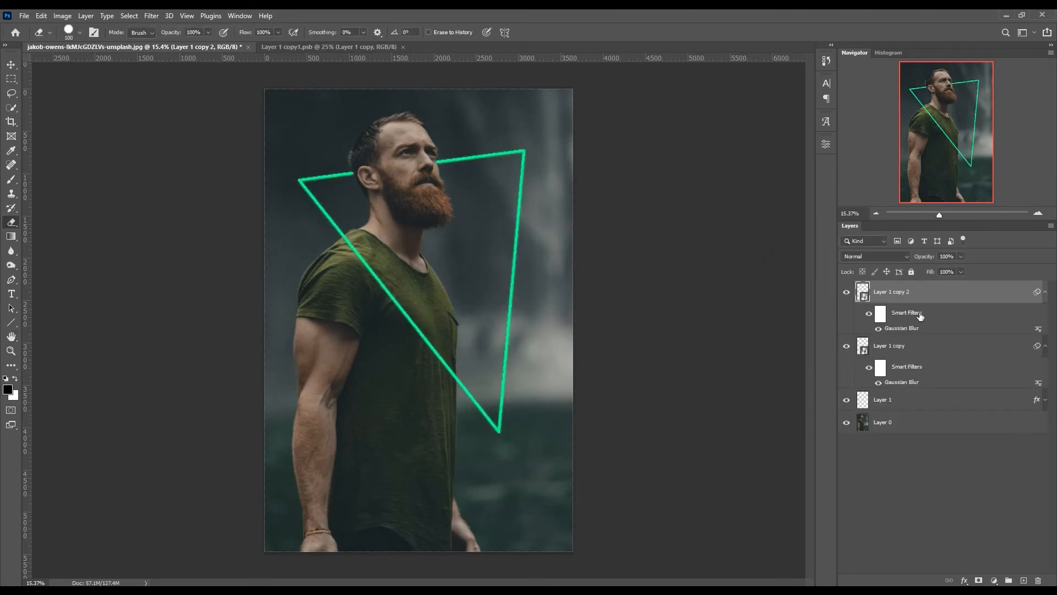
double_click(902, 329)
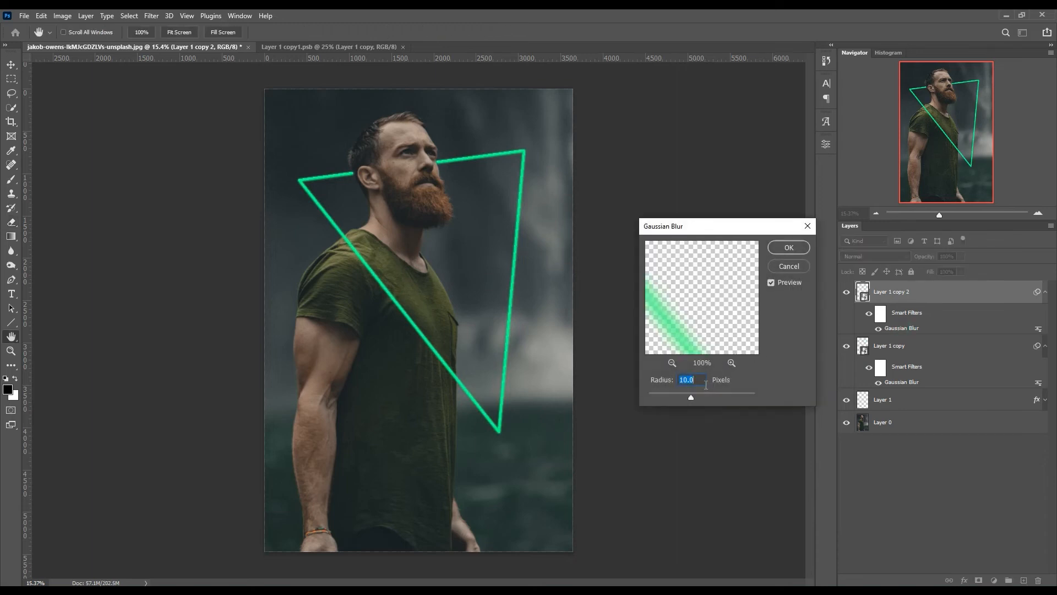
text(50)
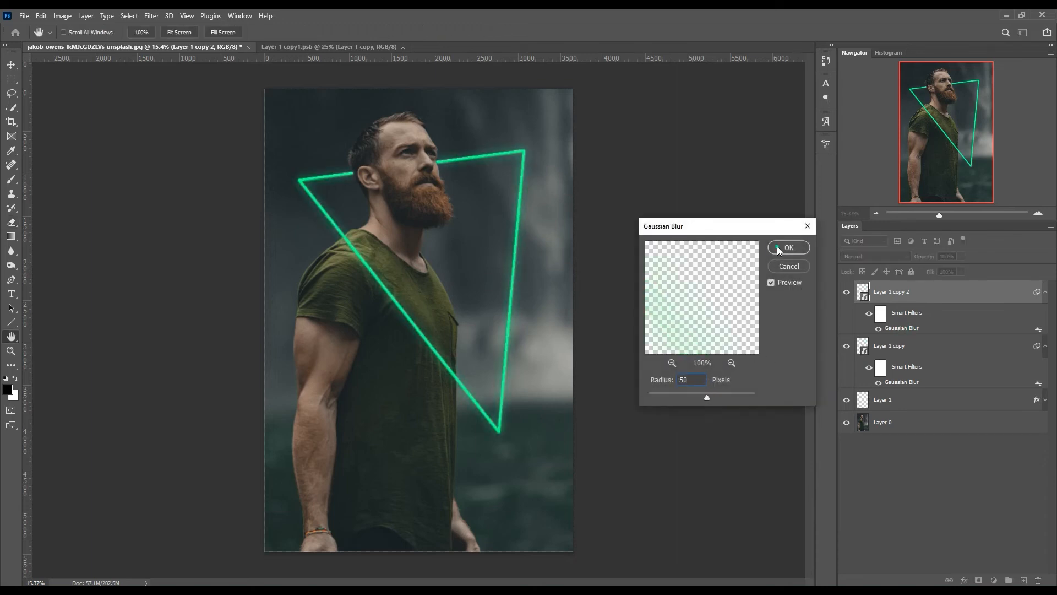
click(777, 247)
- Duplicate the 50 px glow layer and set the new copy's Gaussian Blur radius to 100 px
key(ctrl+j)
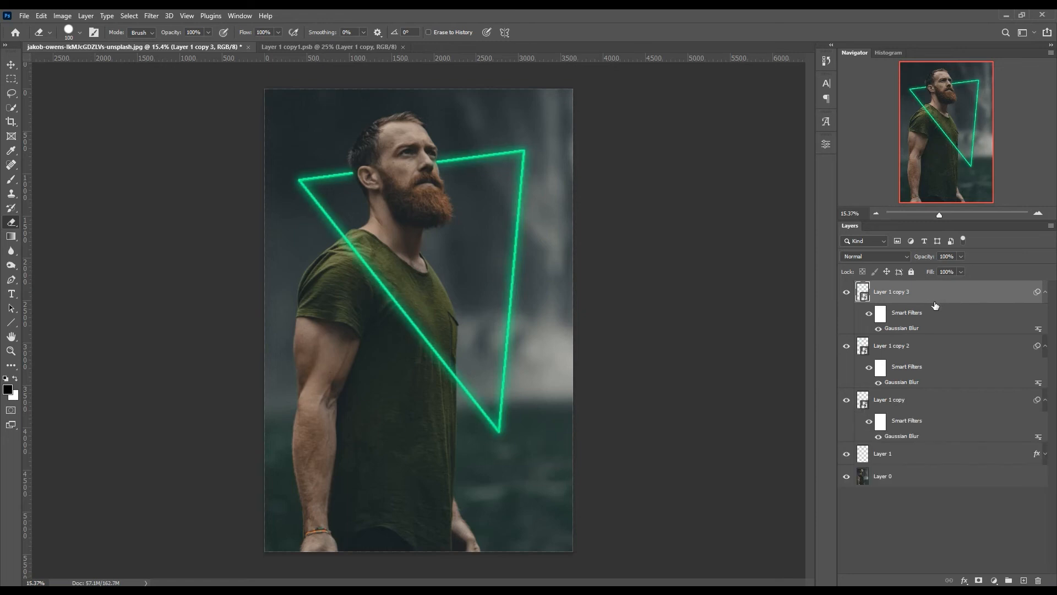
double_click(894, 329)
text(100)
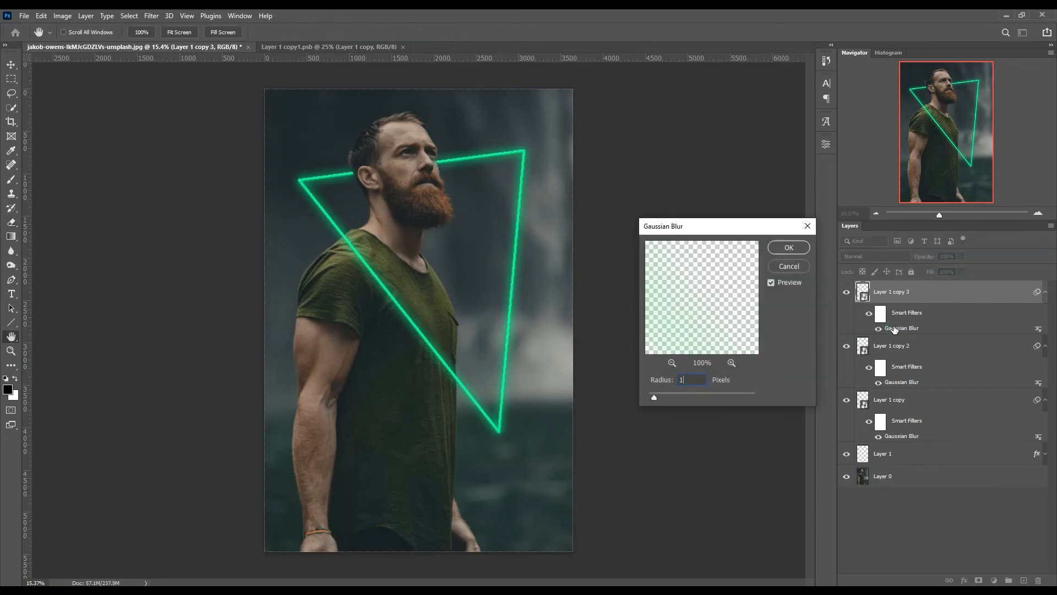
click(786, 249)
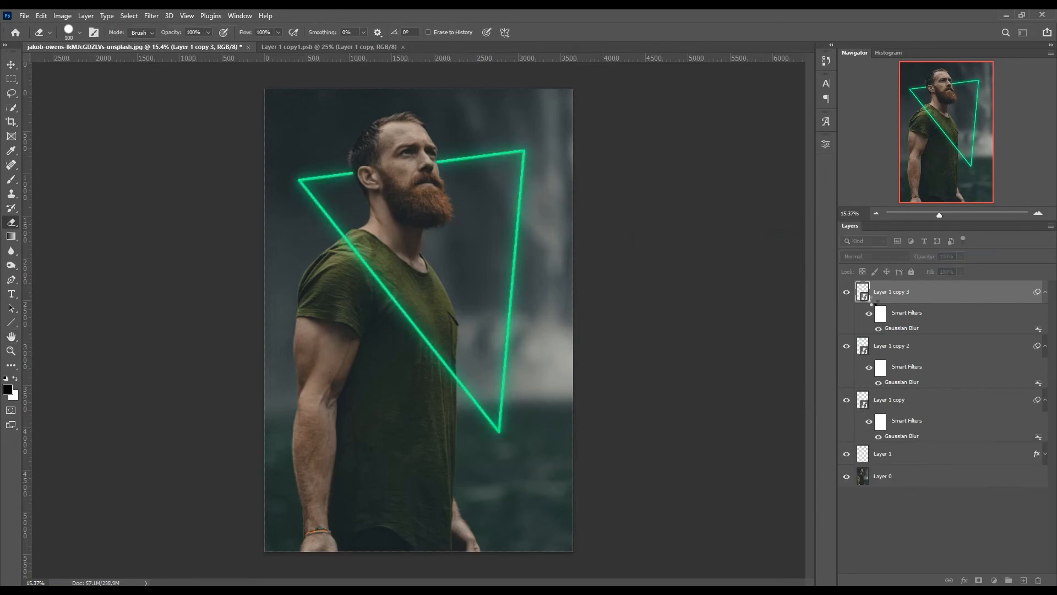
- Duplicate the 100 px glow layer and set the new copy's Gaussian Blur radius to 250 px
key(ctrl+j)
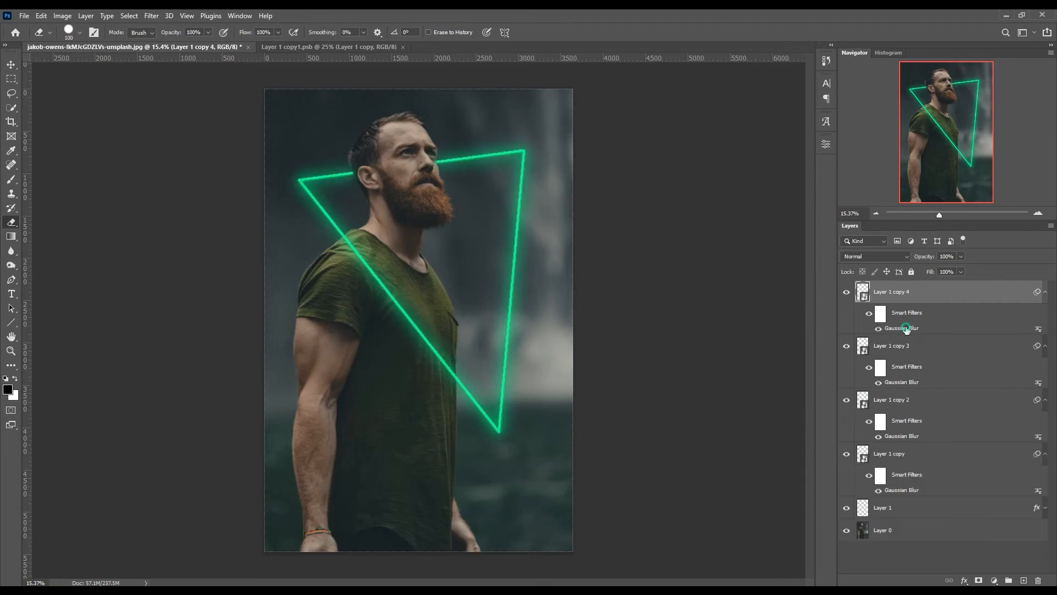
text(250)
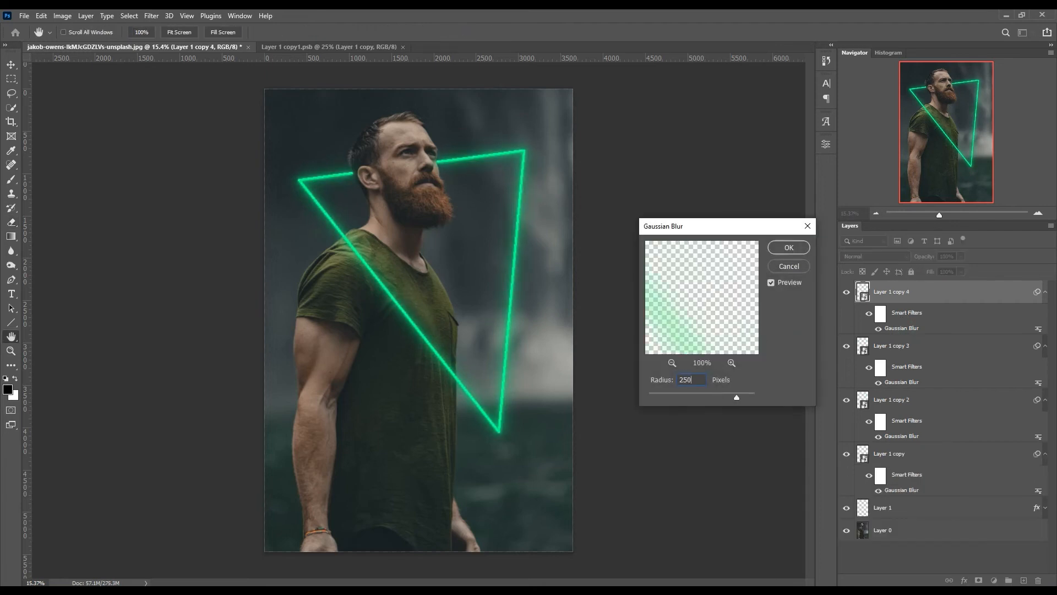
click(787, 249)
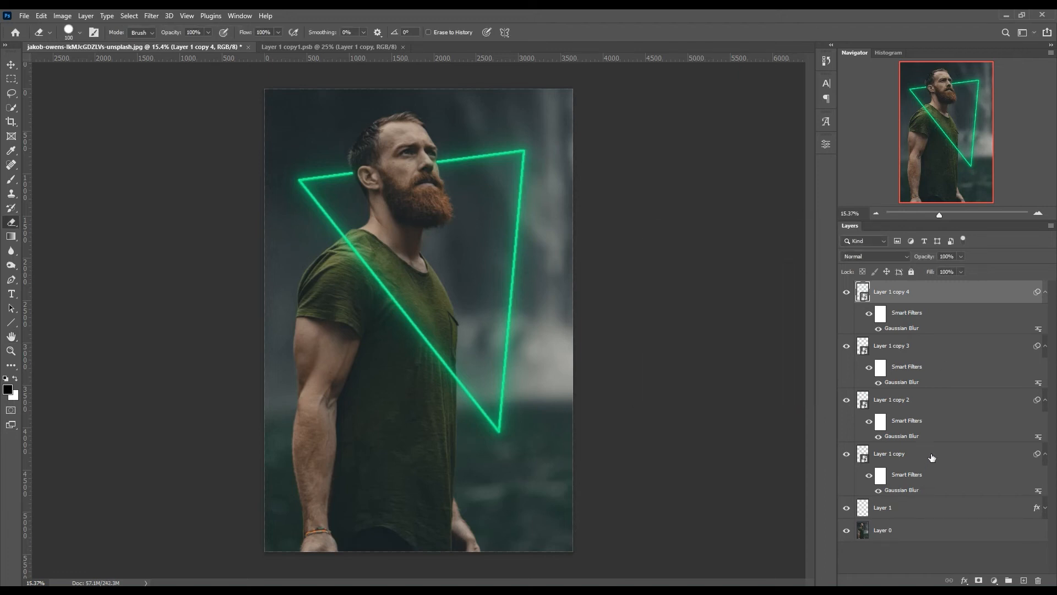
- Move the white triangle on Layer 1 above all the glow copies and collapse the copies' smart filter lists, leaving no layer selected
click(915, 508)
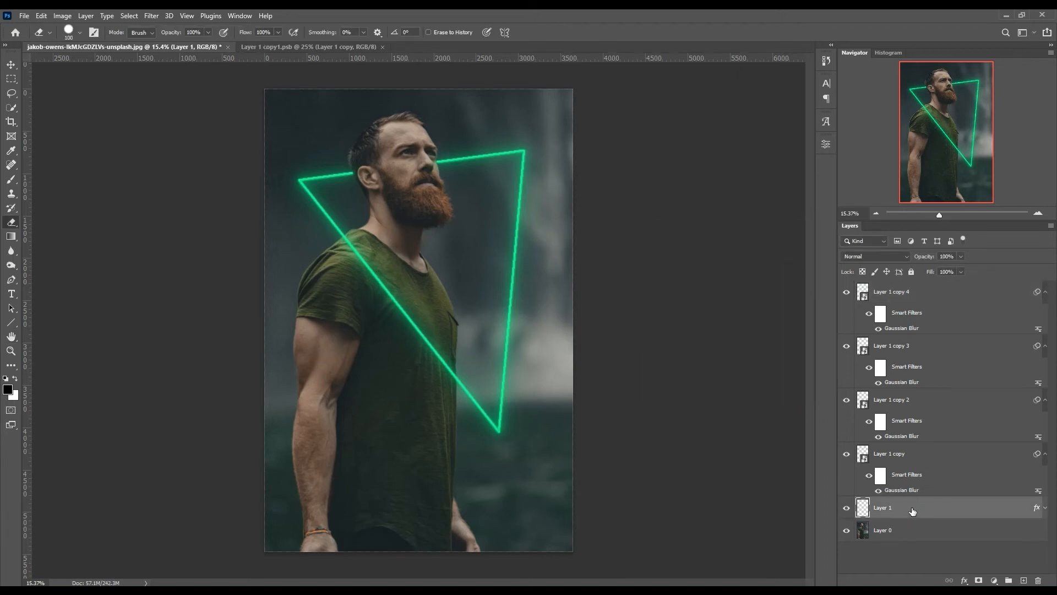
drag(892, 515, 925, 287)
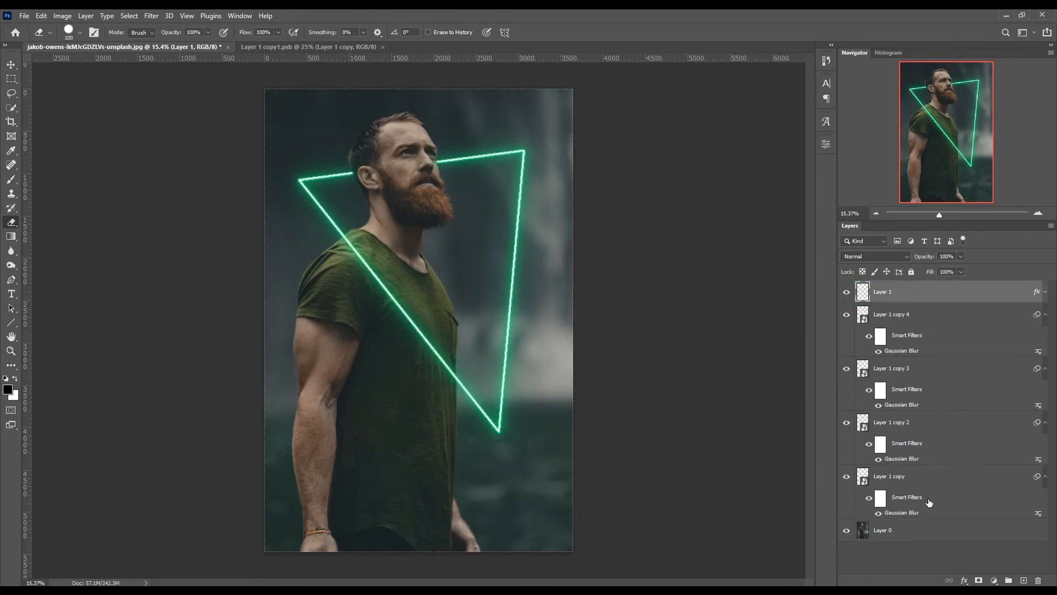
click(1046, 476)
click(1045, 422)
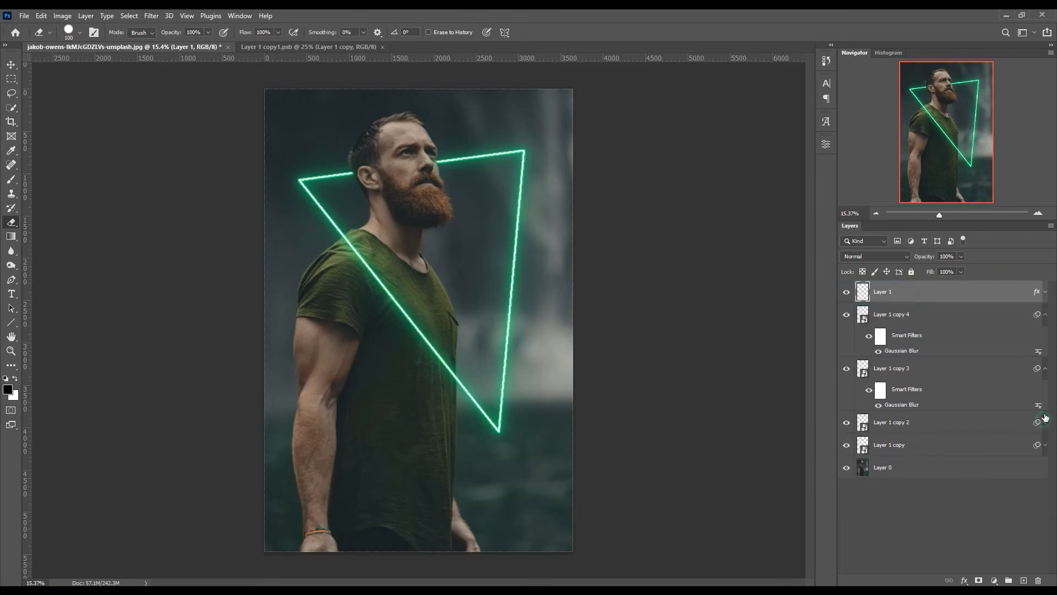
click(1046, 368)
click(1046, 315)
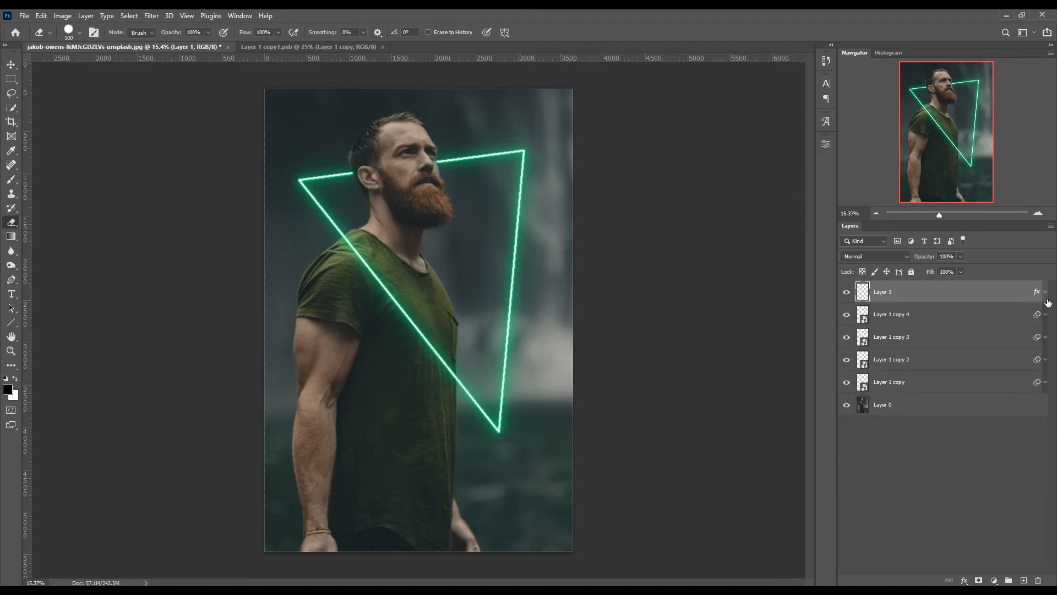
click(893, 494)
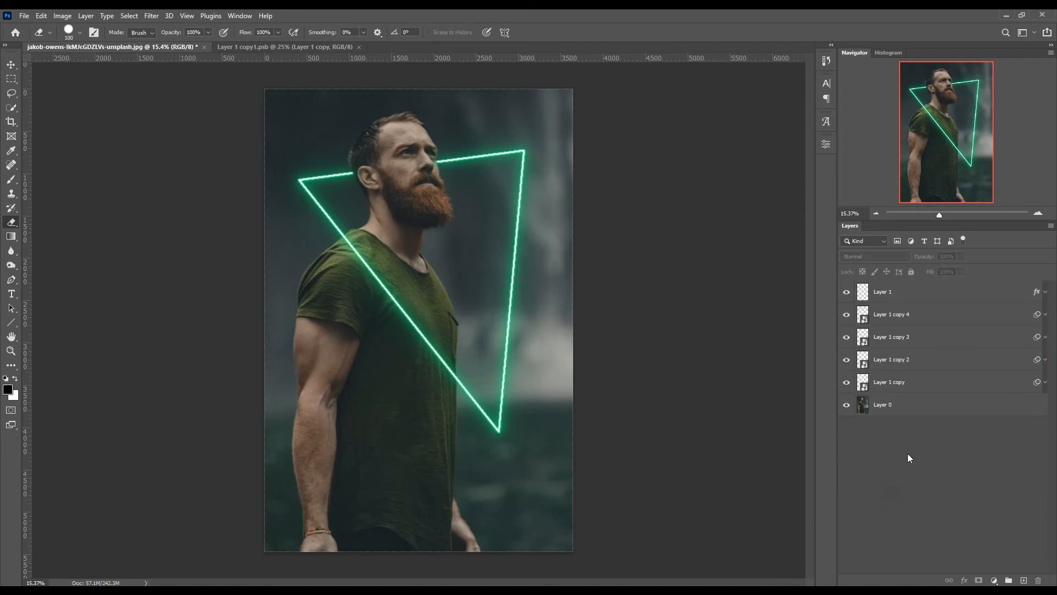
- Add a Color Lookup adjustment above the portrait on Layer 0, using the 3Strip.look 3D LUT, and clip it to that layer
click(901, 408)
click(994, 581)
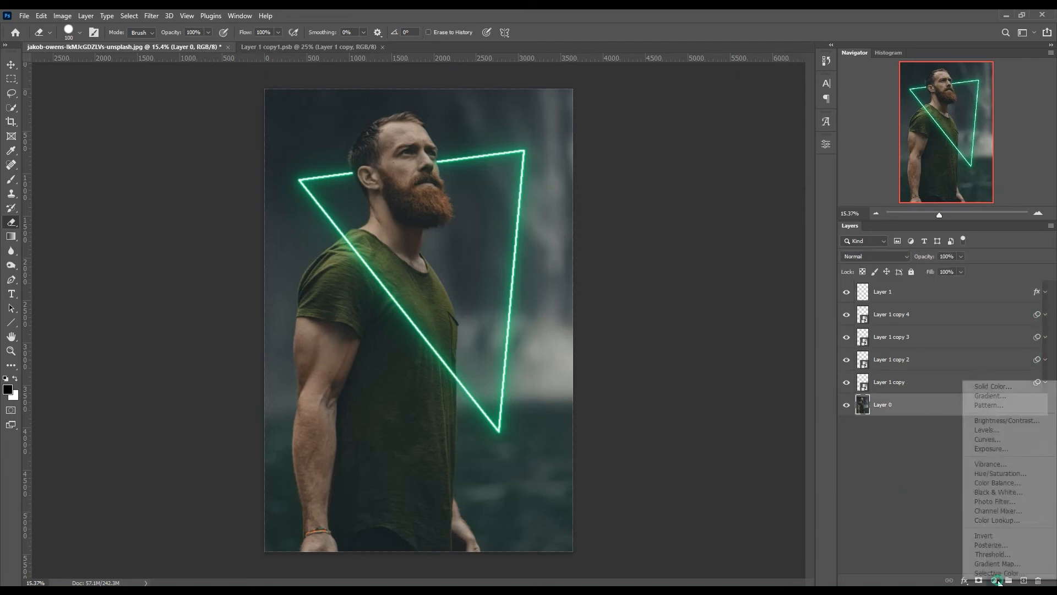
click(1002, 520)
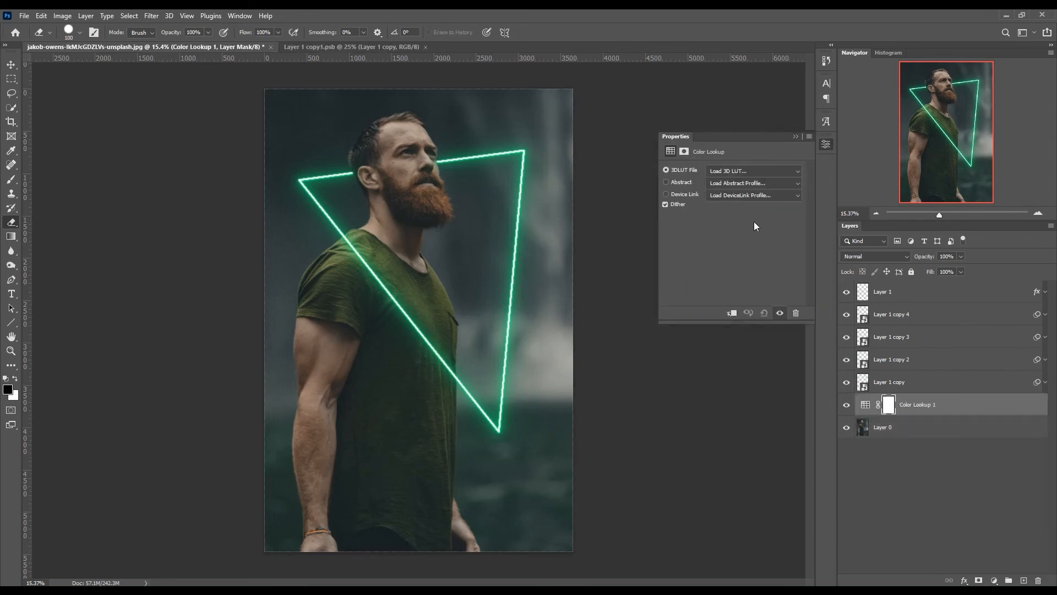
click(761, 169)
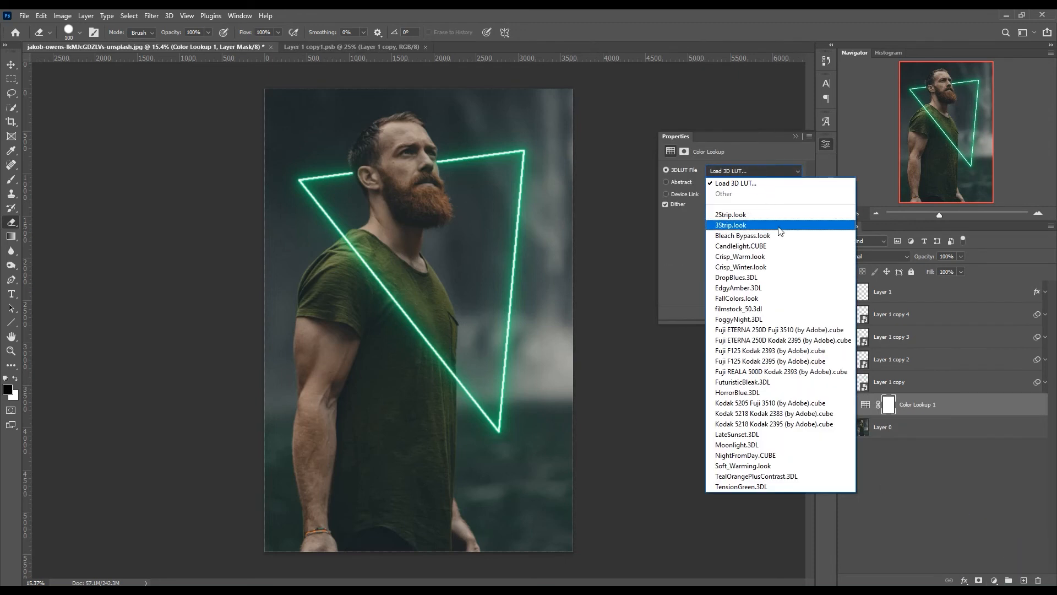
click(745, 226)
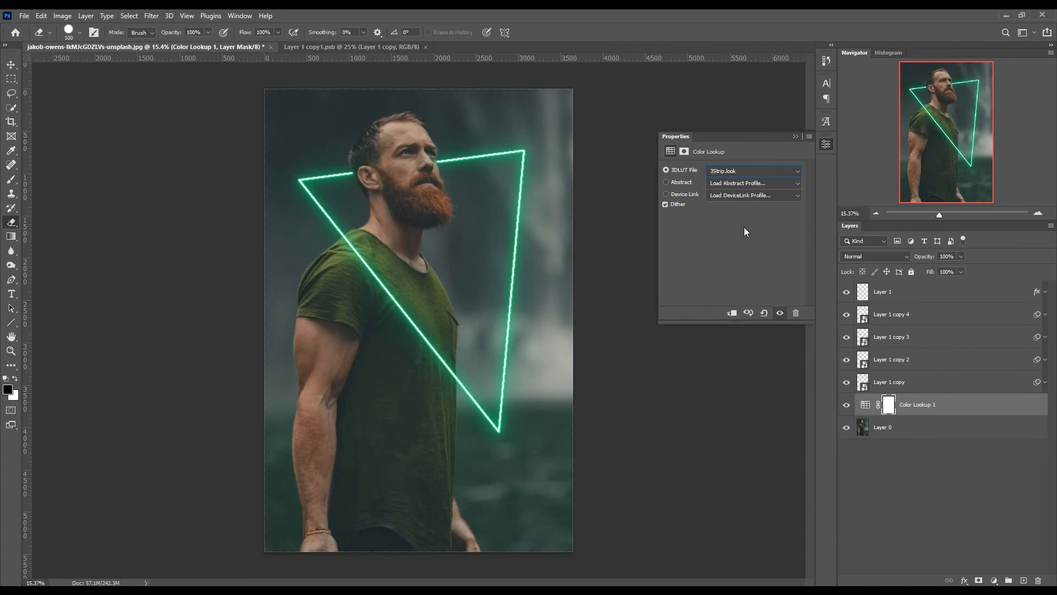
click(733, 313)
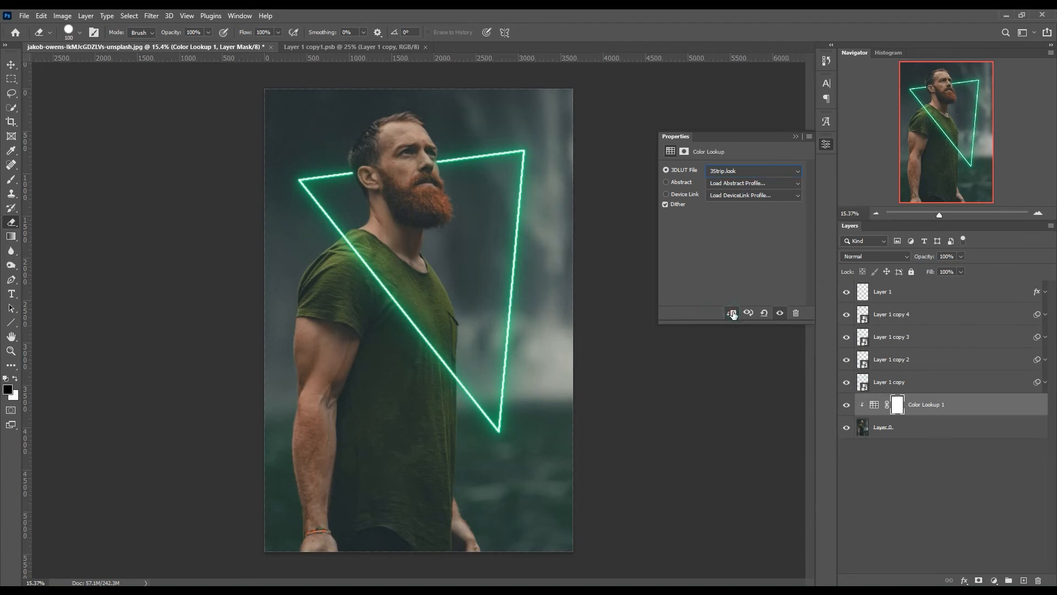
click(795, 137)
scroll(466, 221, up, 5)
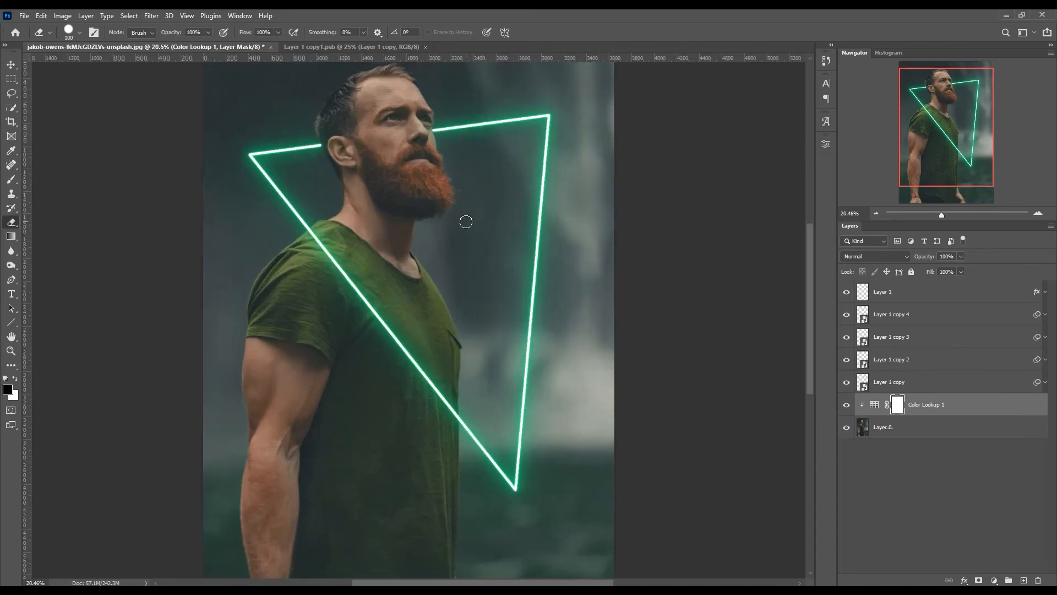
scroll(465, 222, up, 2)
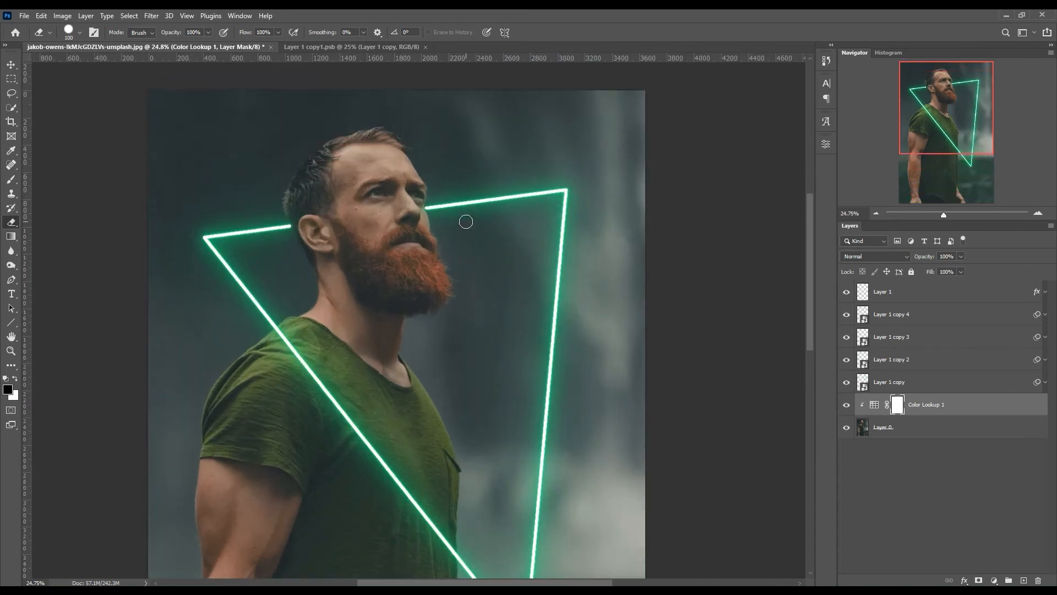
scroll(466, 221, down, 6)
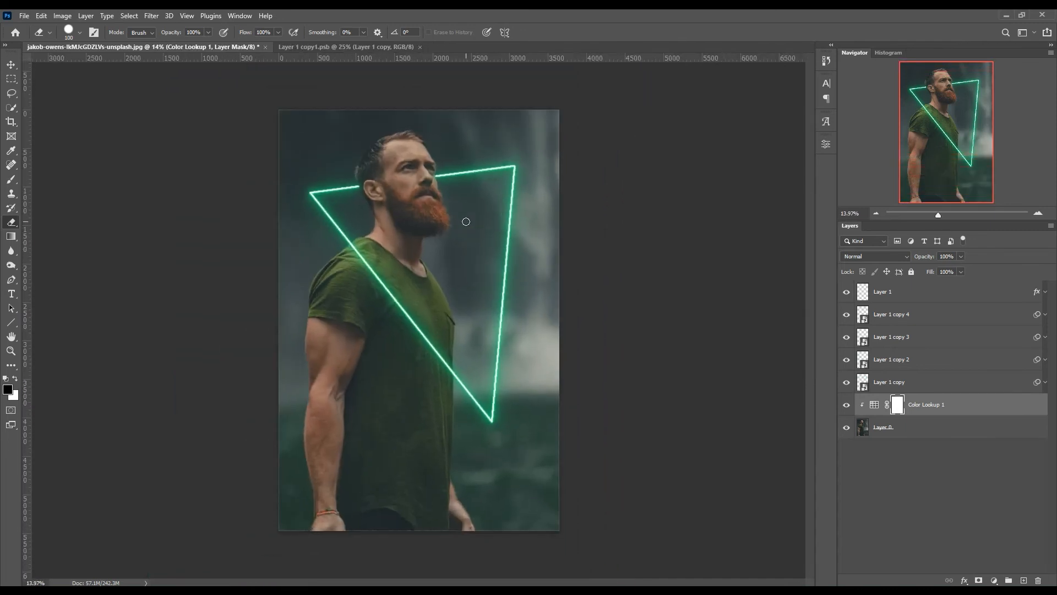
- Add a black-to-white Gradient Map adjustment above the Color Lookup layer and clip it to the portrait layer
click(909, 445)
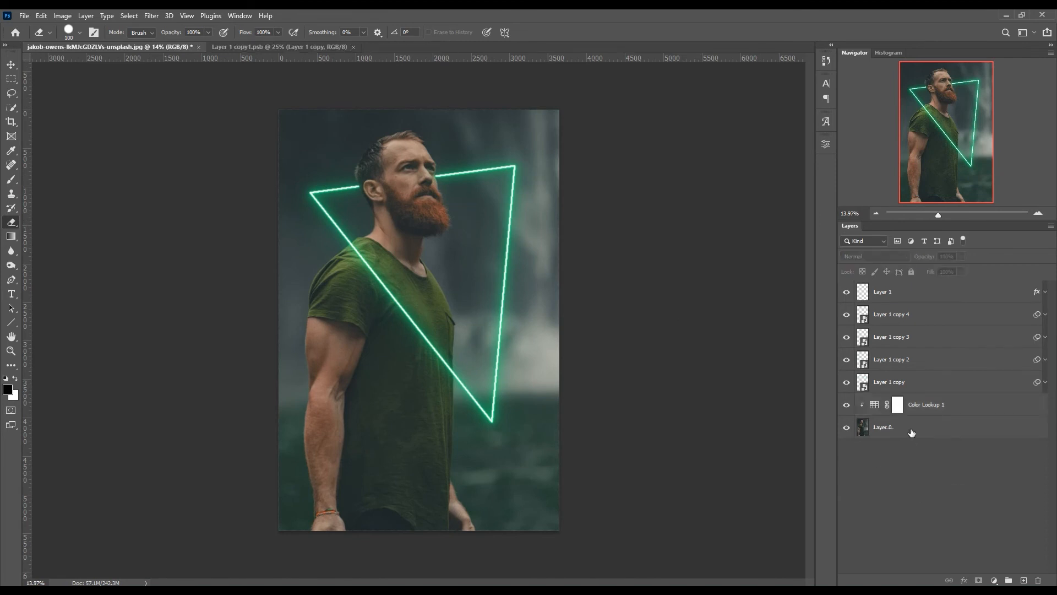
click(985, 408)
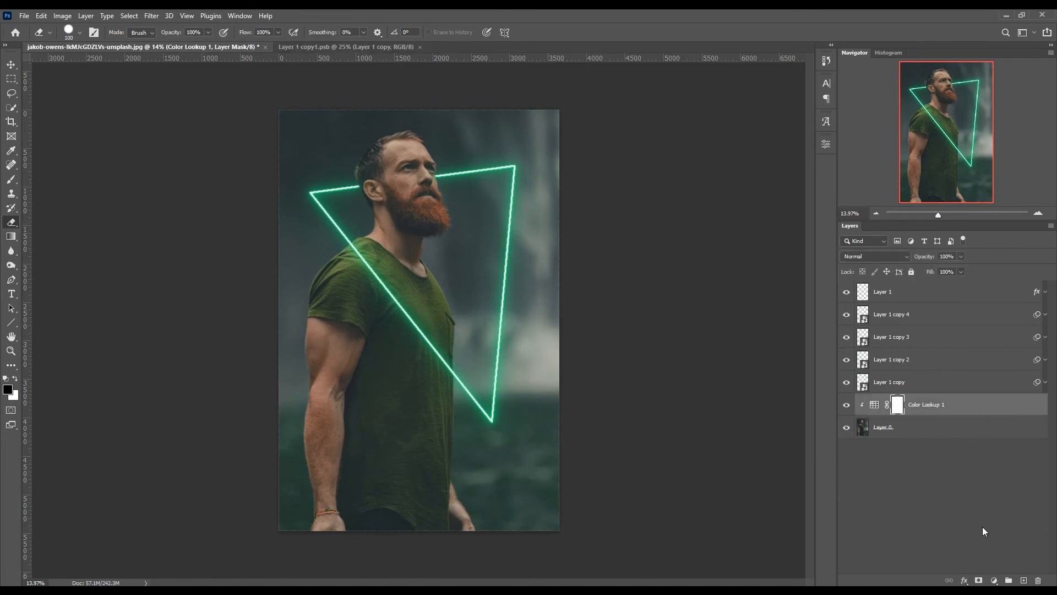
click(994, 581)
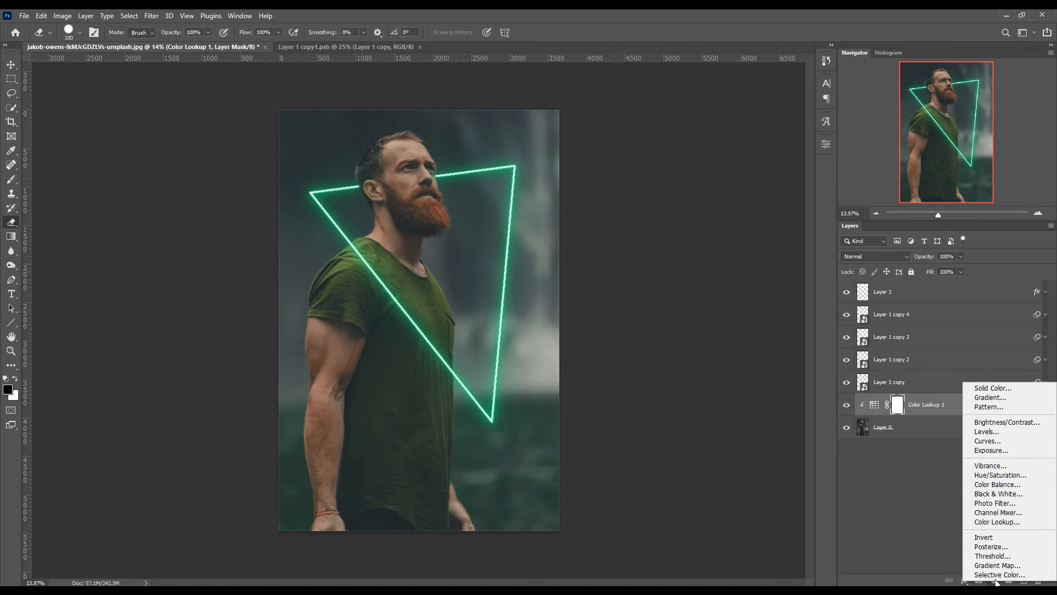
click(997, 565)
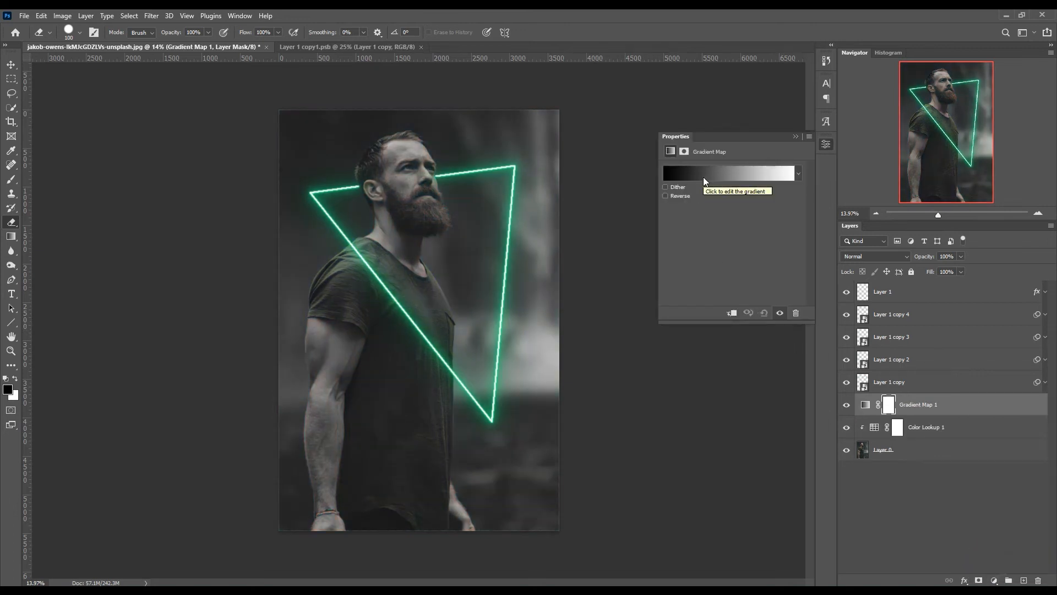
click(732, 315)
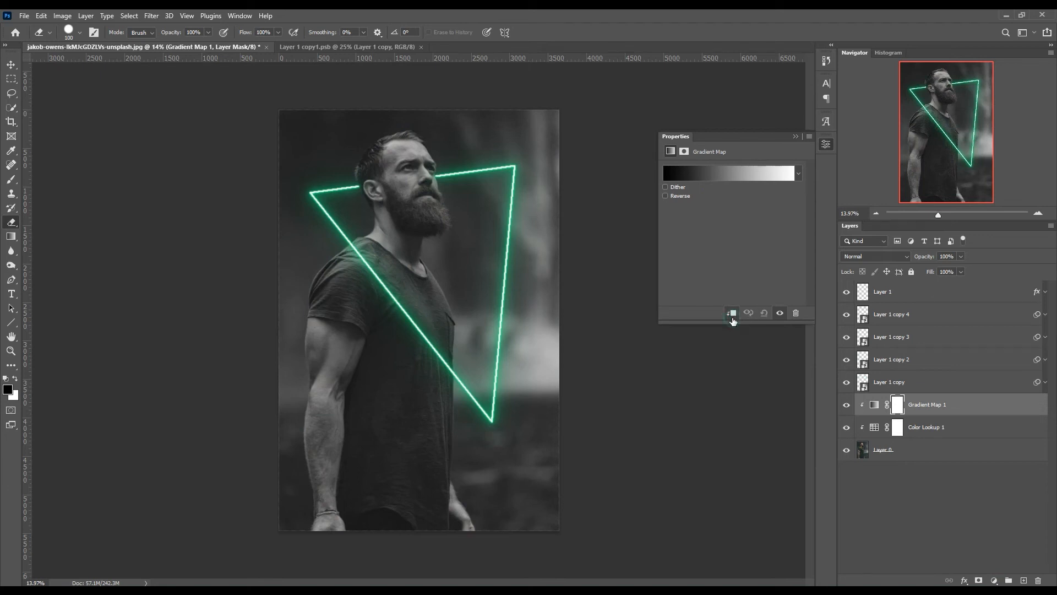
click(795, 136)
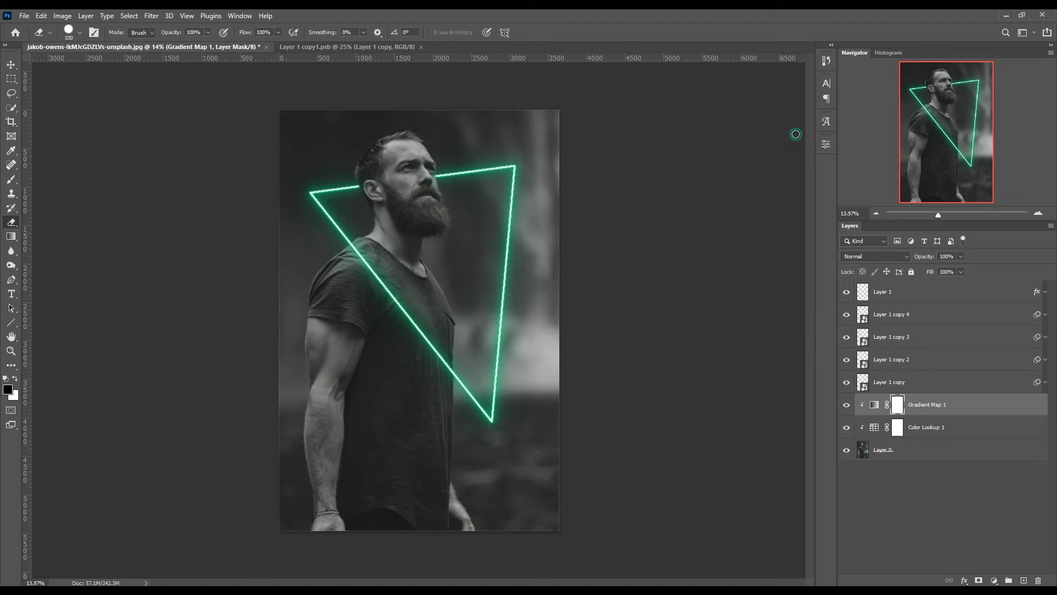
key(ctrl+plus)
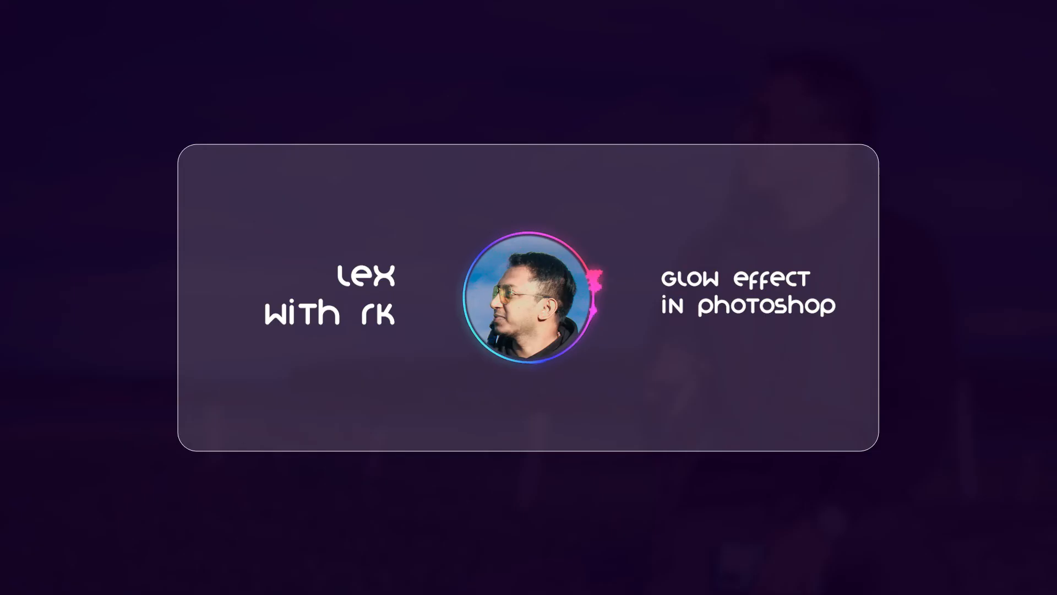
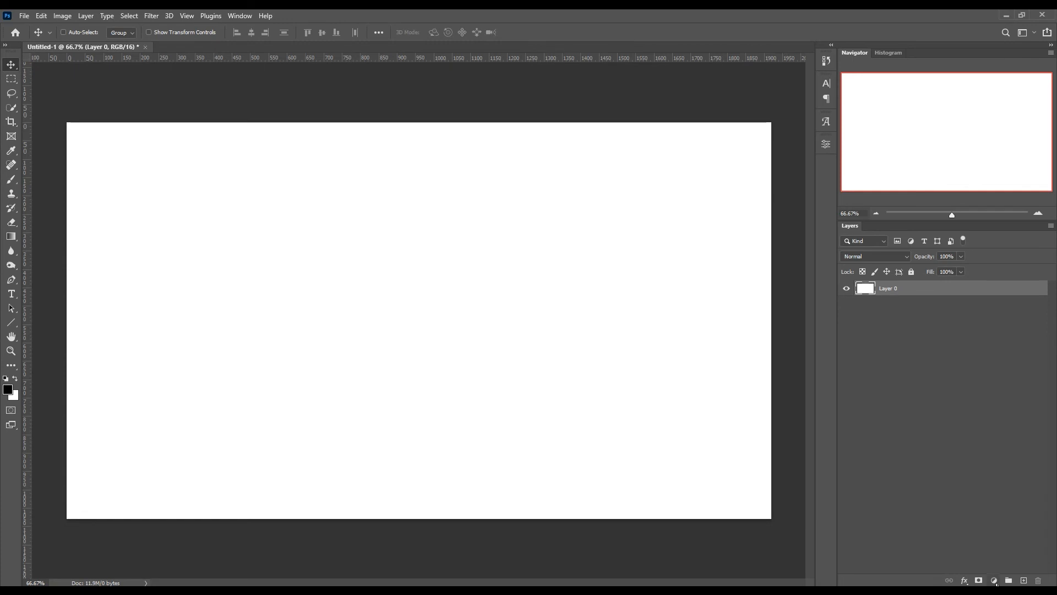
- Add a Solid Color fill layer in very dark navy blue above the white Layer 0
click(994, 581)
click(1020, 391)
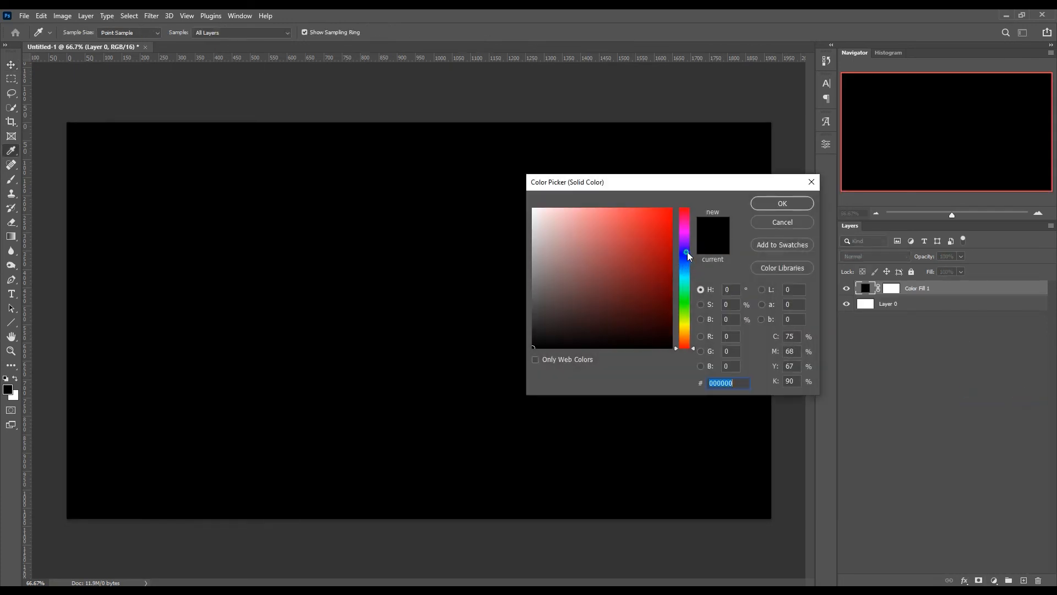
mouse_move(687, 255)
mouse_down()
mouse_move(670, 294)
mouse_move(671, 329)
mouse_up()
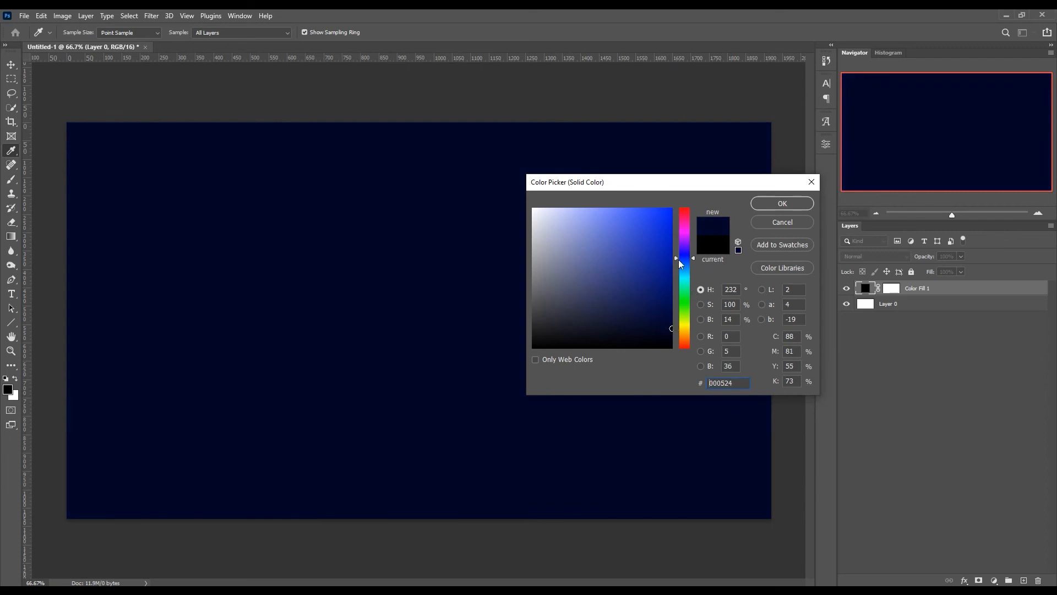
drag(680, 261, 681, 260)
click(781, 204)
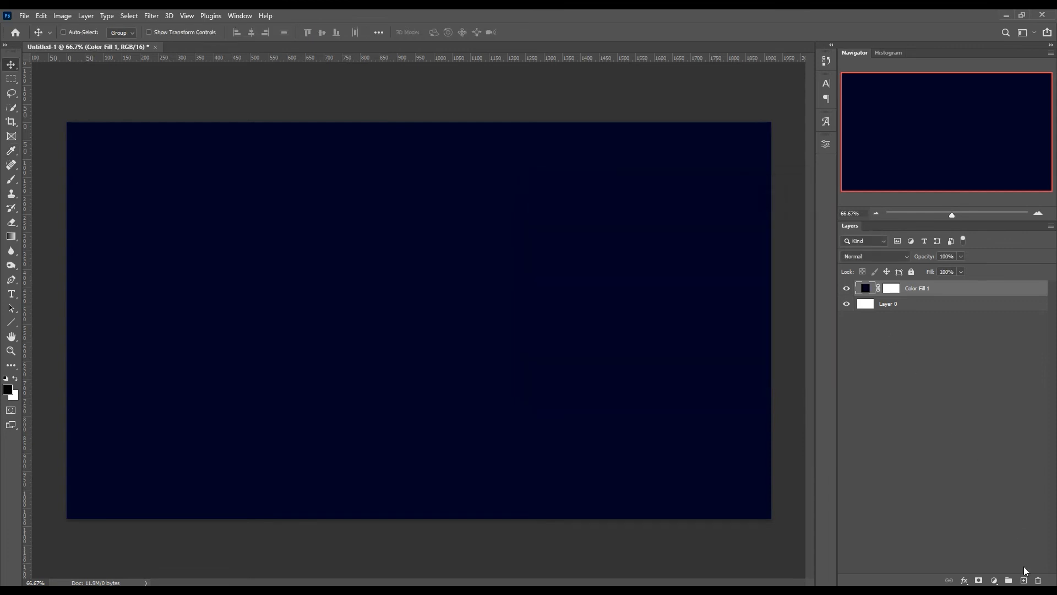
- Add the word "neon" in white 73 pt Organo text above the navy fill and move it to the middle of the canvas
click(1024, 581)
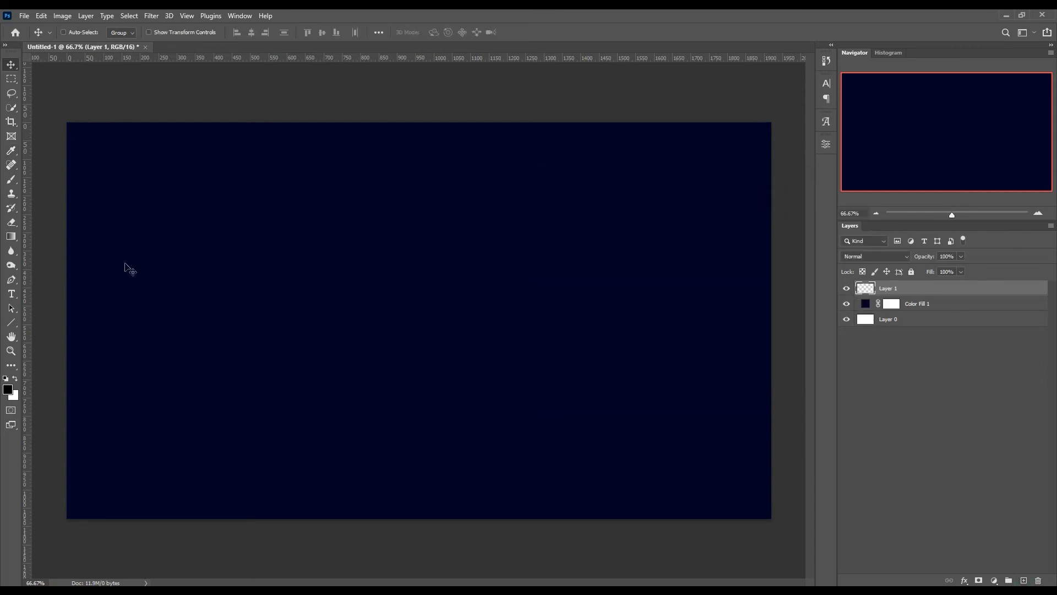
click(16, 295)
click(319, 321)
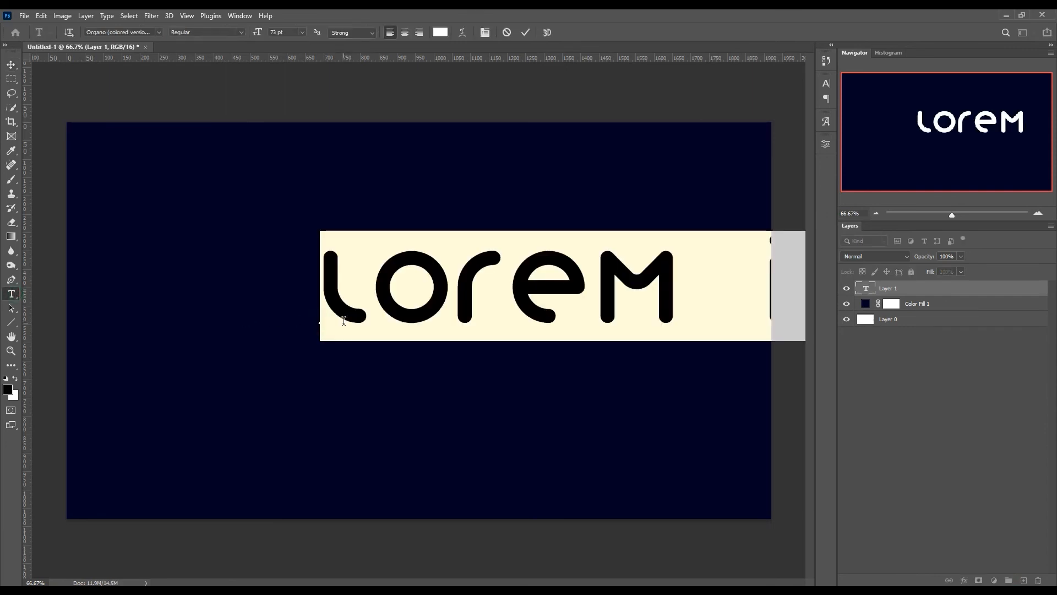
text(Neon)
key(ctrl+a)
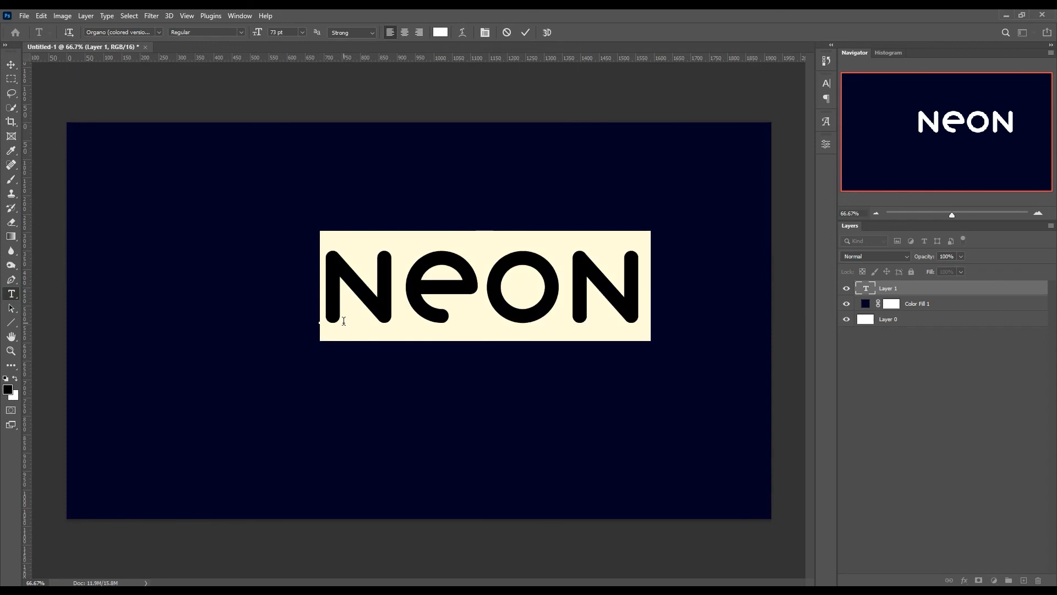
click(440, 32)
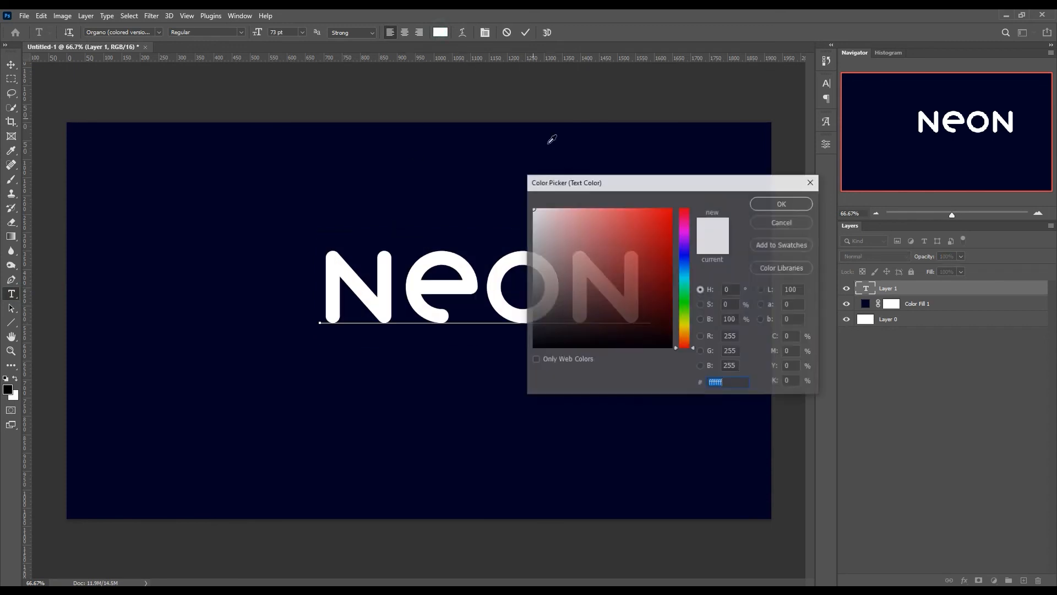
click(771, 206)
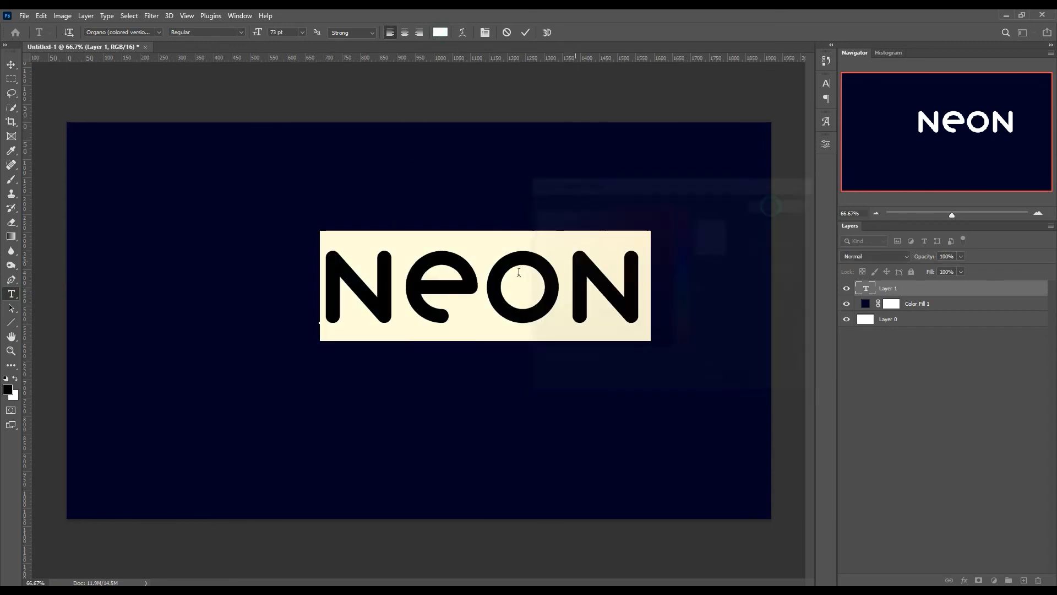
click(527, 32)
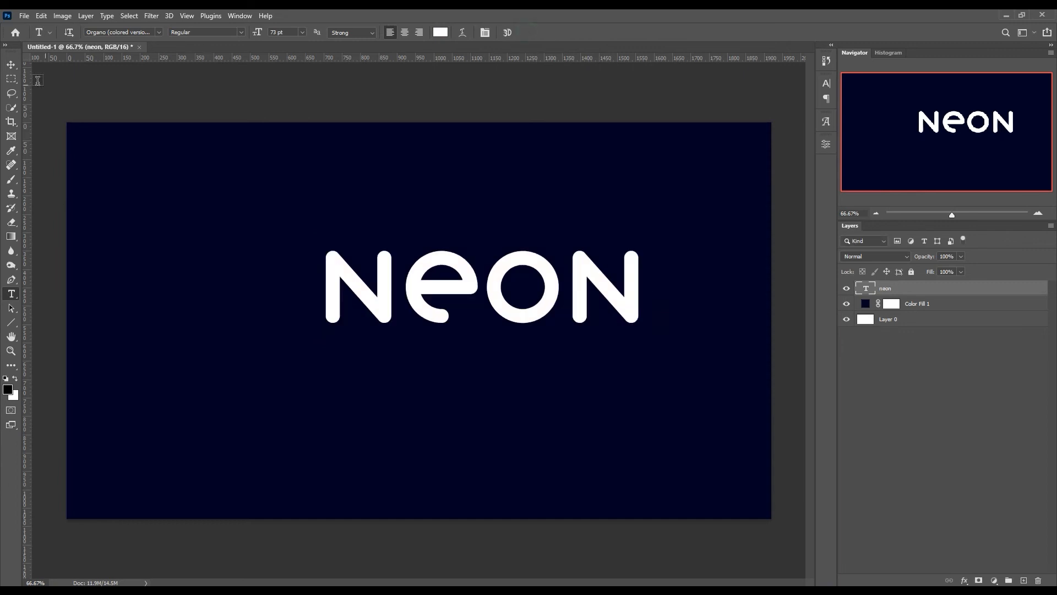
click(11, 65)
drag(422, 289, 355, 302)
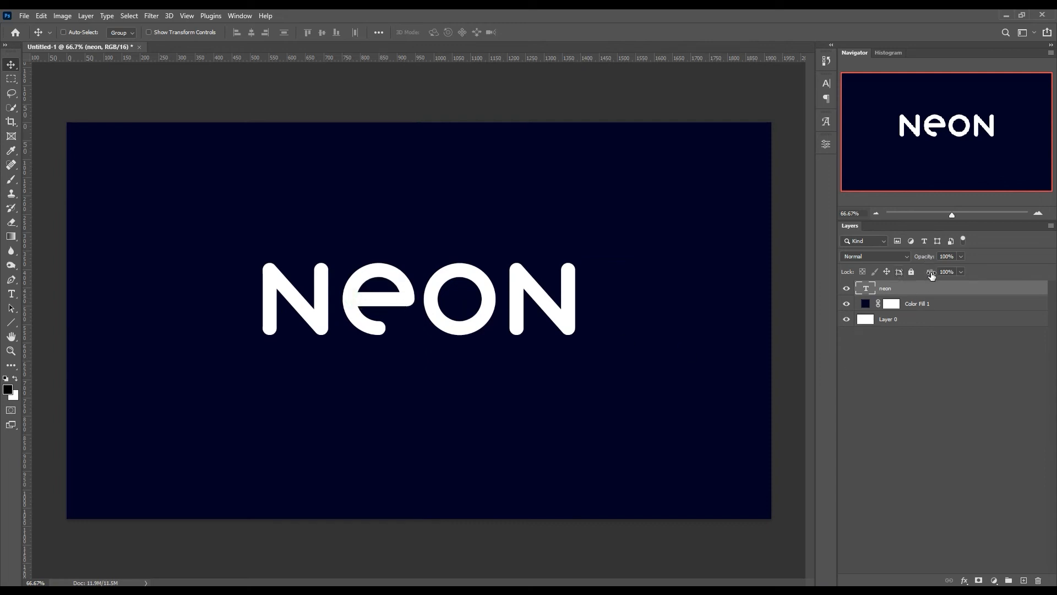
- Set the neon text layer's fill to 0% and give it a white 3 px centered Stroke effect
drag(932, 273, 792, 277)
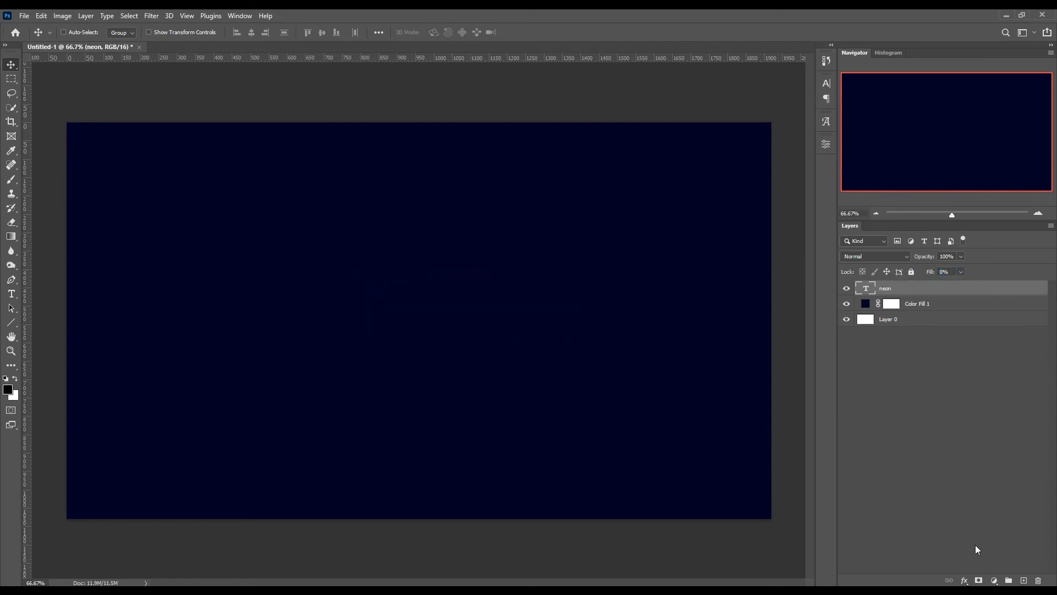
click(966, 581)
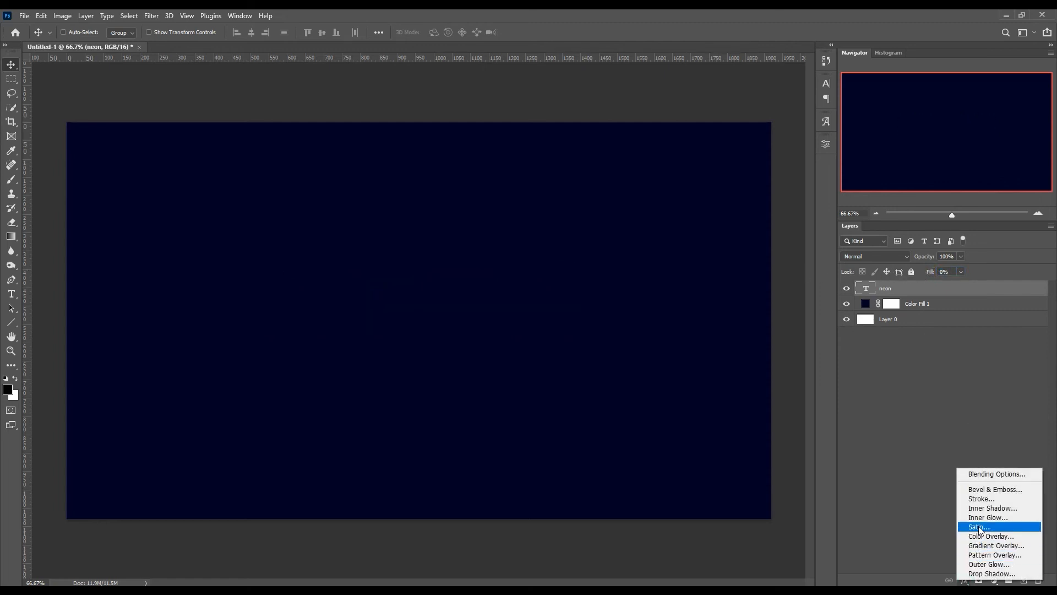
click(987, 498)
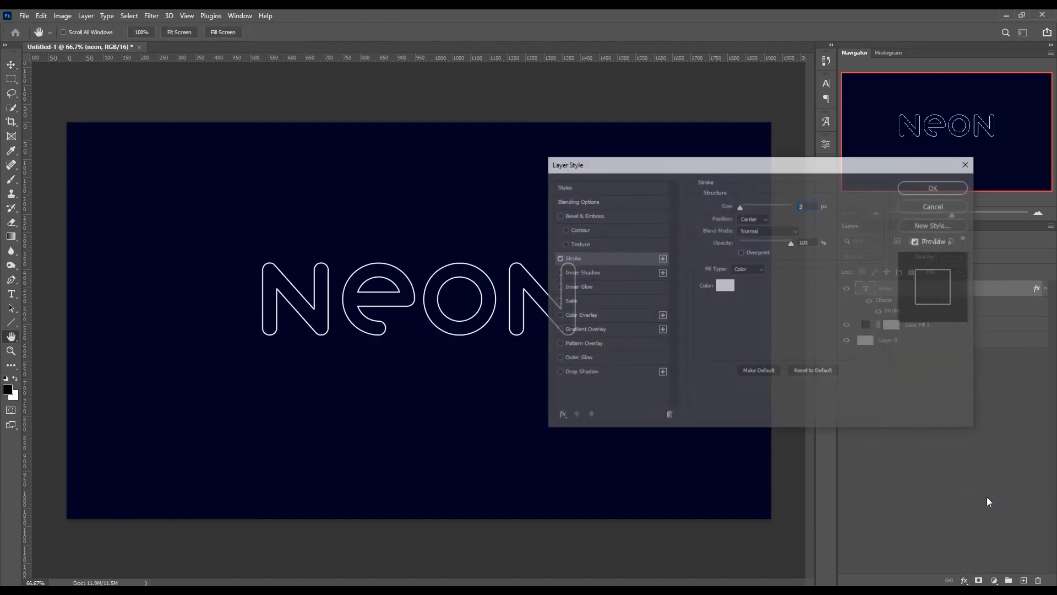
click(725, 285)
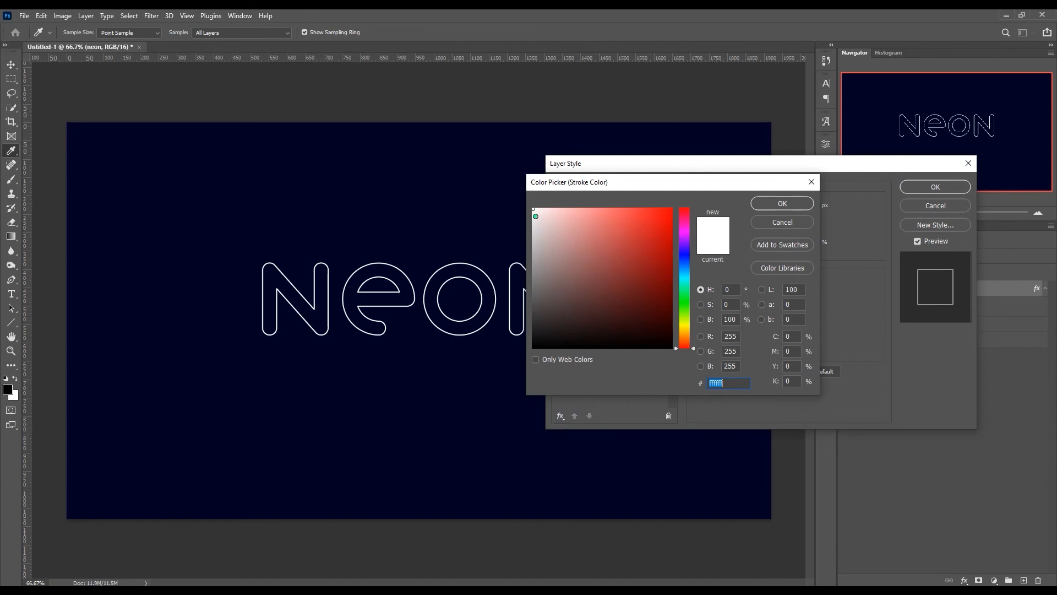
click(770, 204)
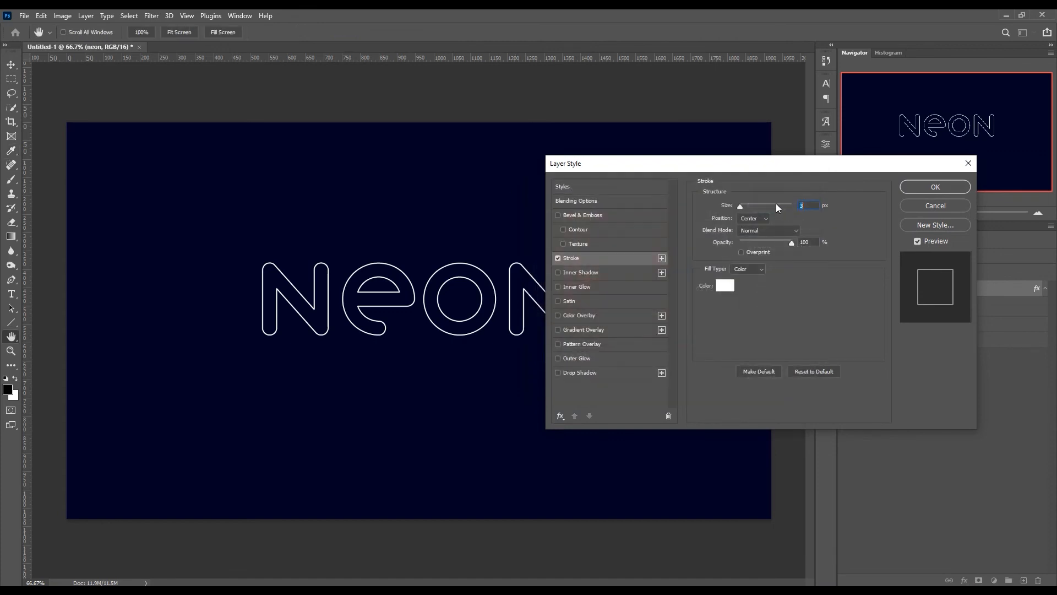
click(809, 204)
click(922, 187)
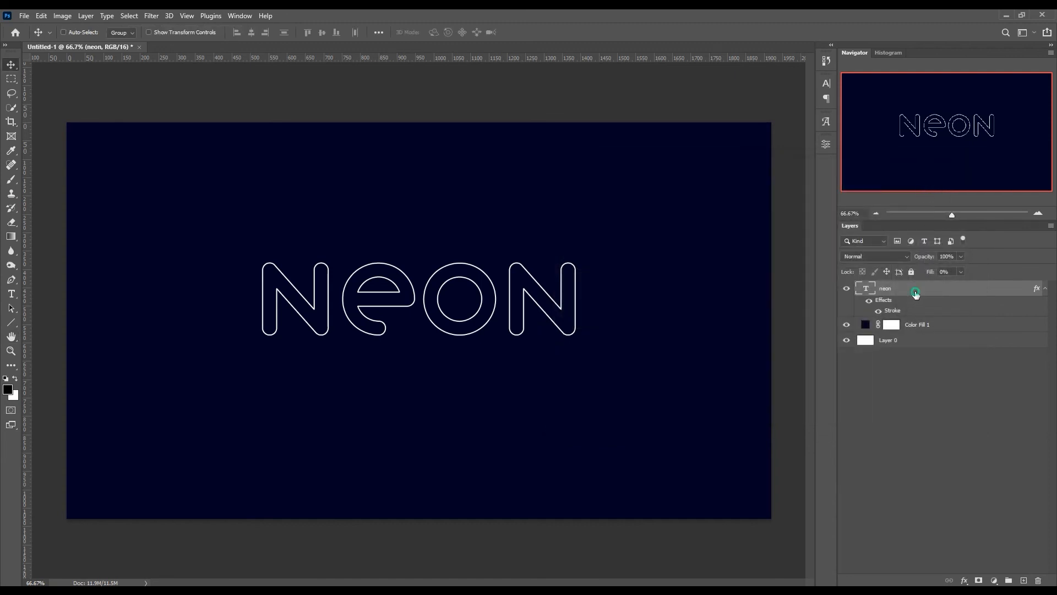
- Duplicate the outlined text layer and change the lower original's stroke to 6 px in green #00ff0c
key(ctrl+j)
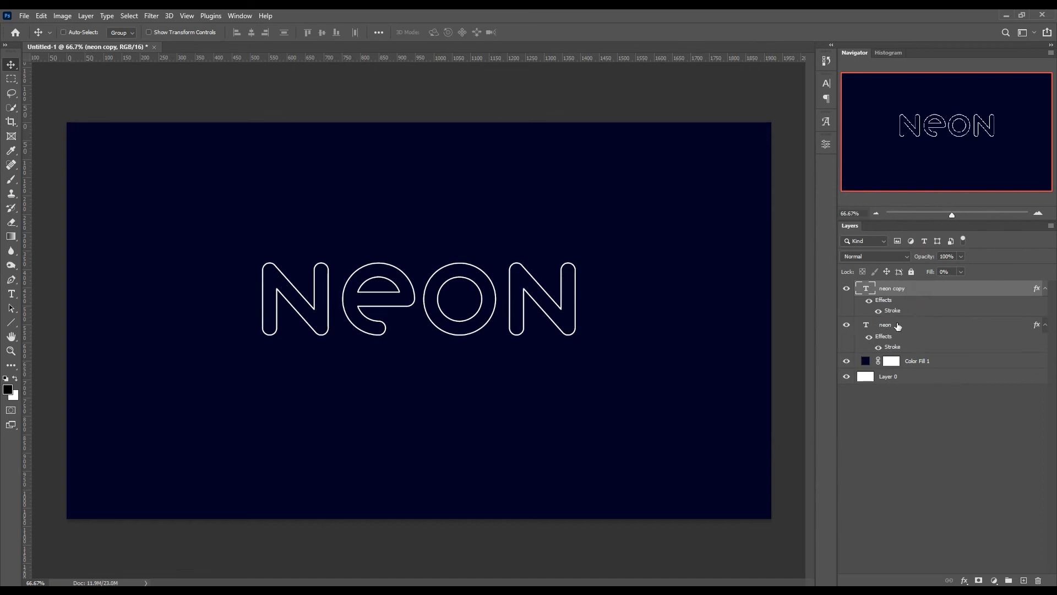
click(895, 326)
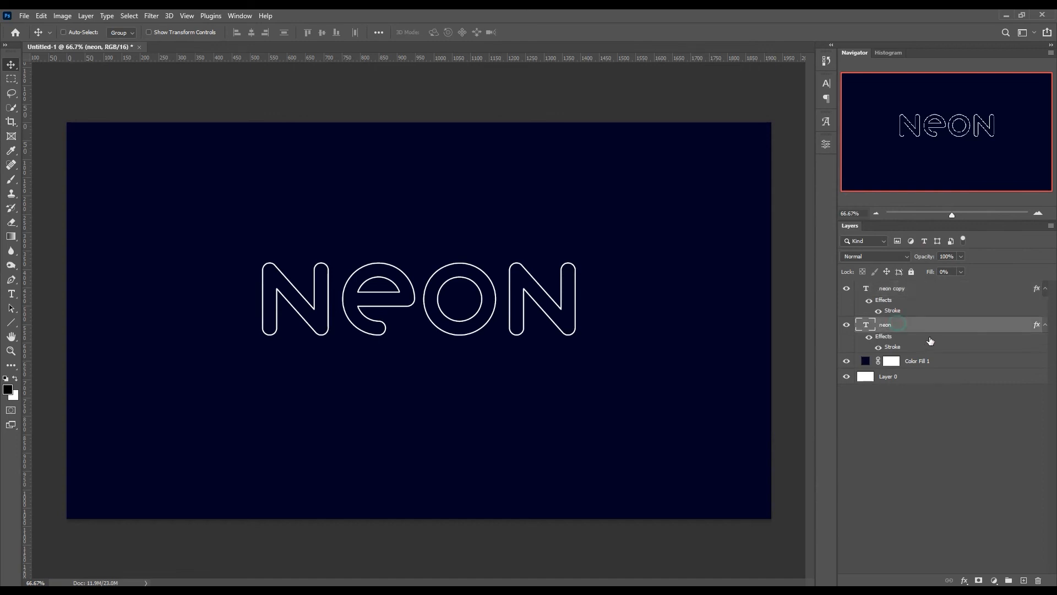
double_click(890, 348)
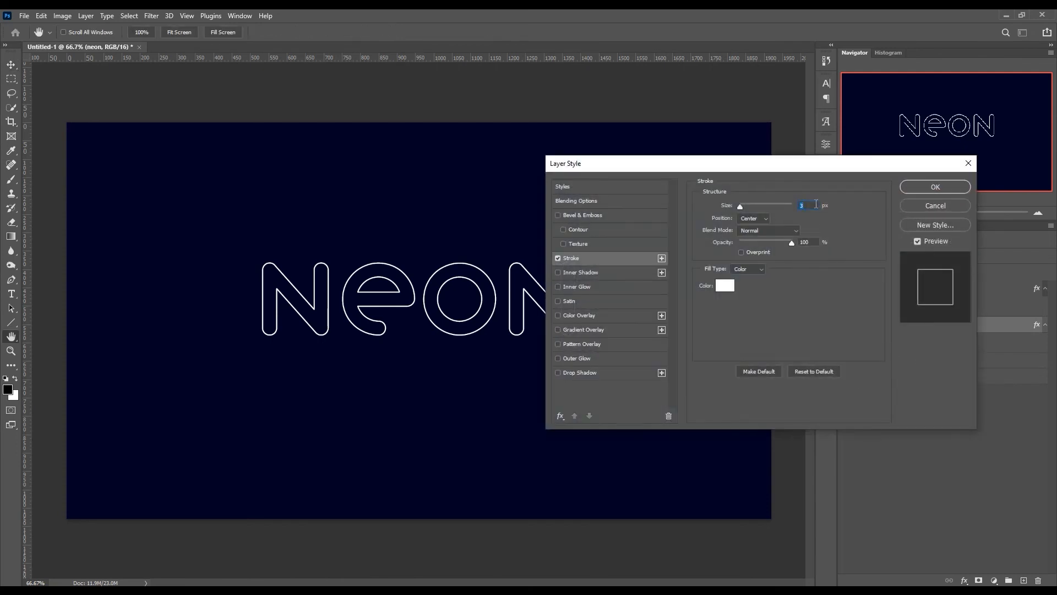
text(6)
click(725, 286)
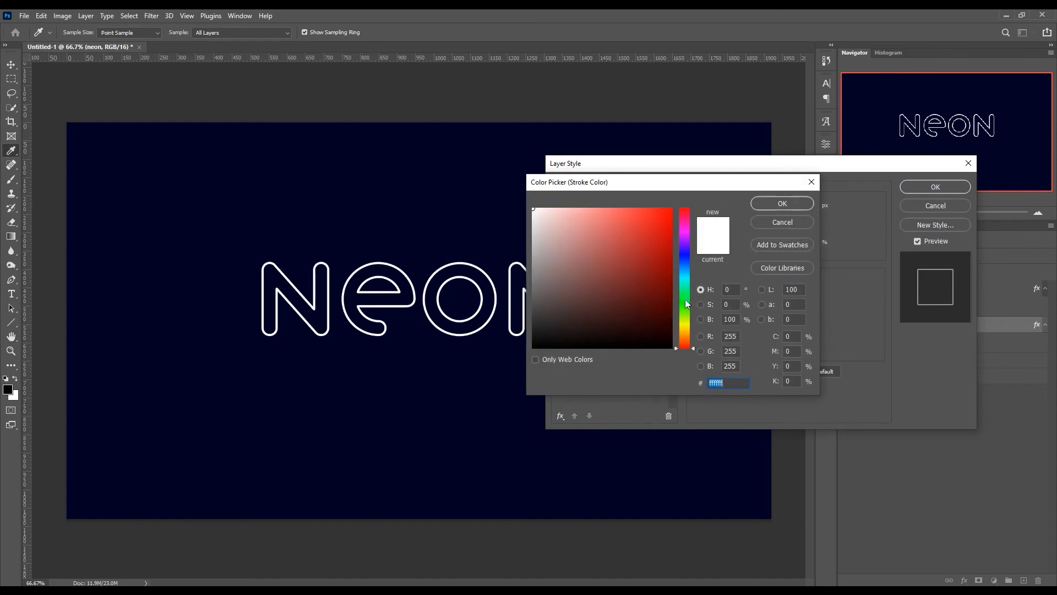
click(686, 299)
drag(688, 298, 690, 293)
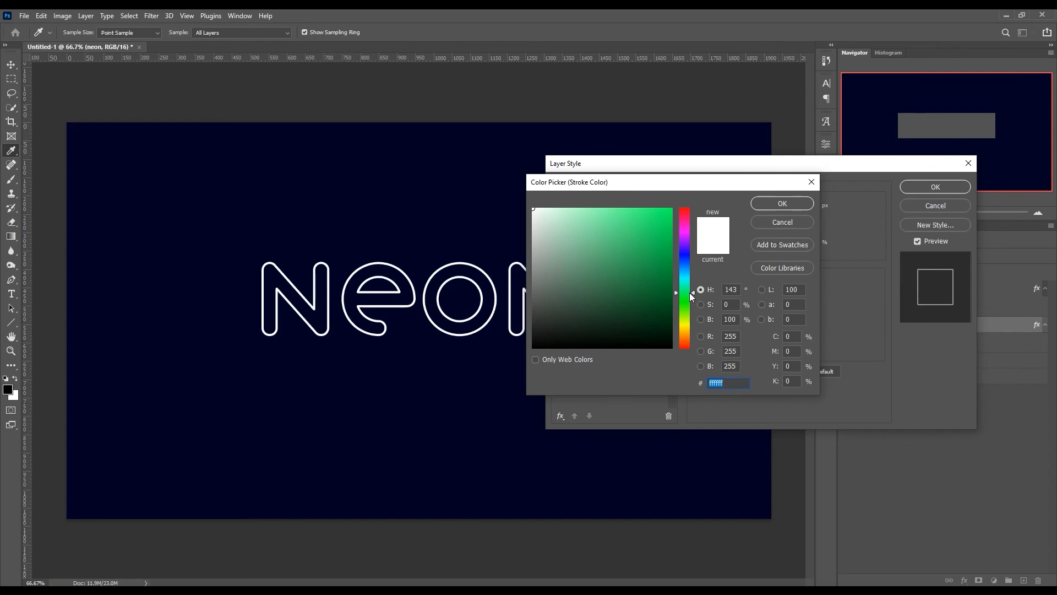
text(00ff60)
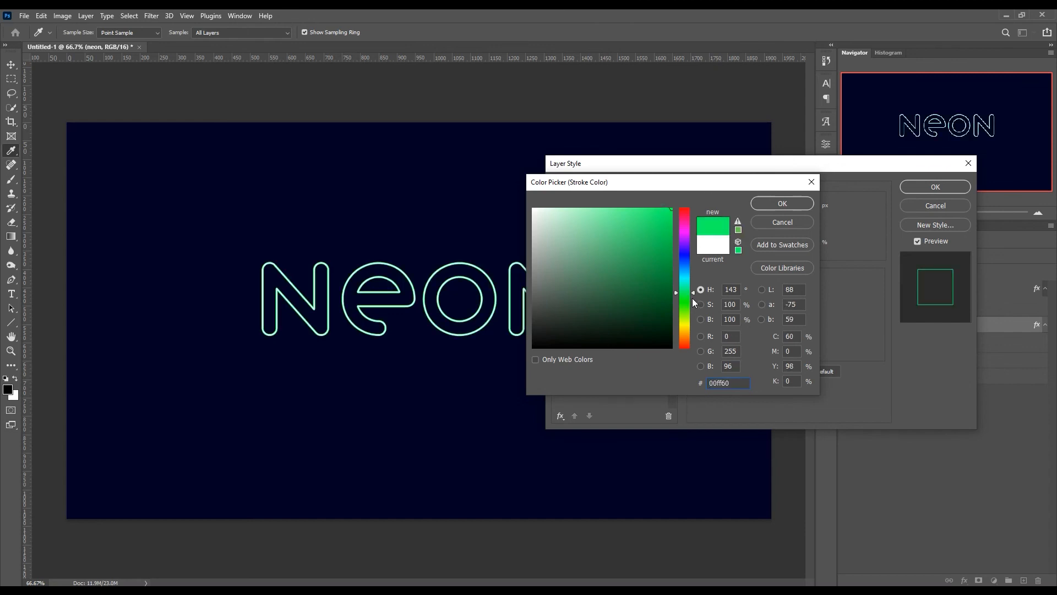
drag(692, 298, 696, 299)
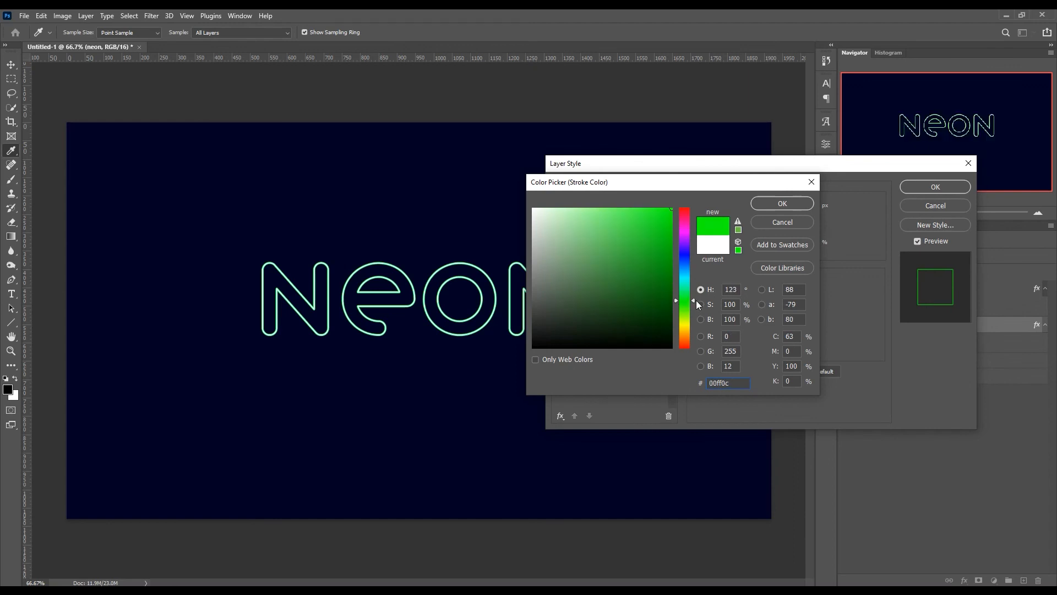
click(806, 207)
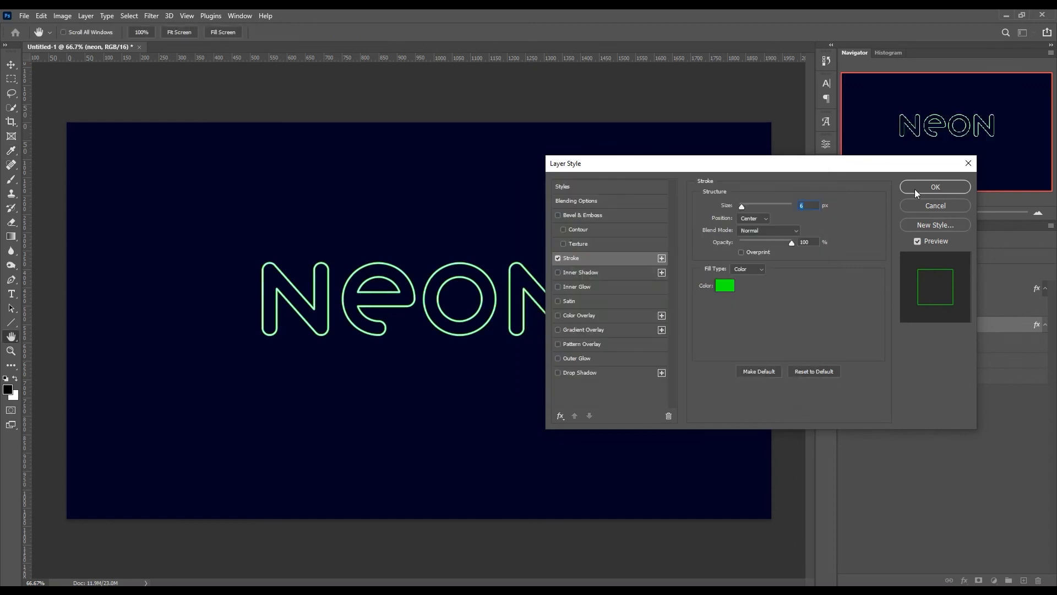
click(914, 188)
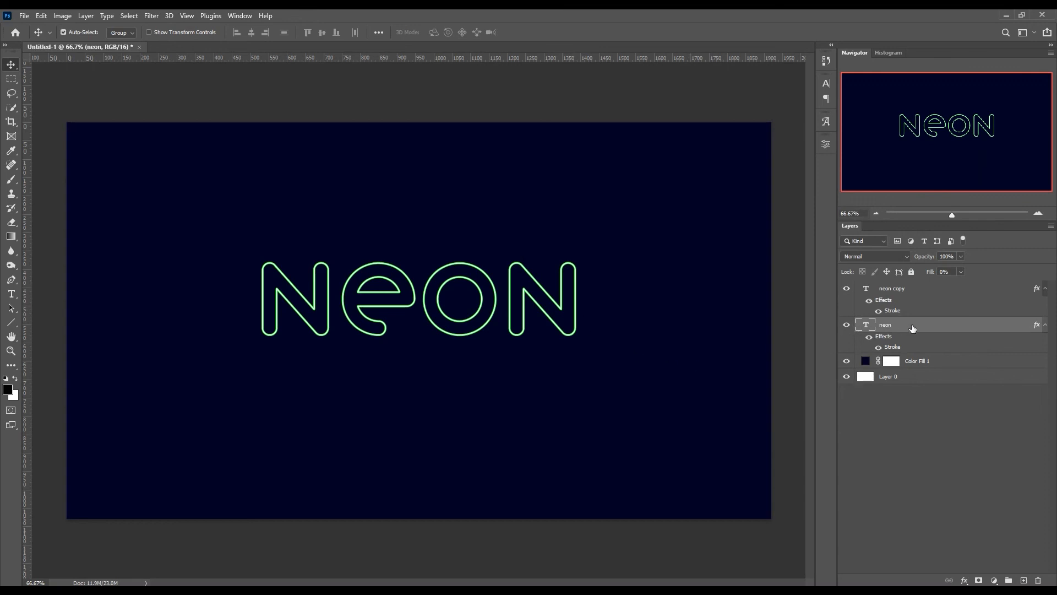
- Duplicate the green-stroked text layer, convert the copy to a smart object and apply a 10 px Gaussian Blur
key(ctrl+j)
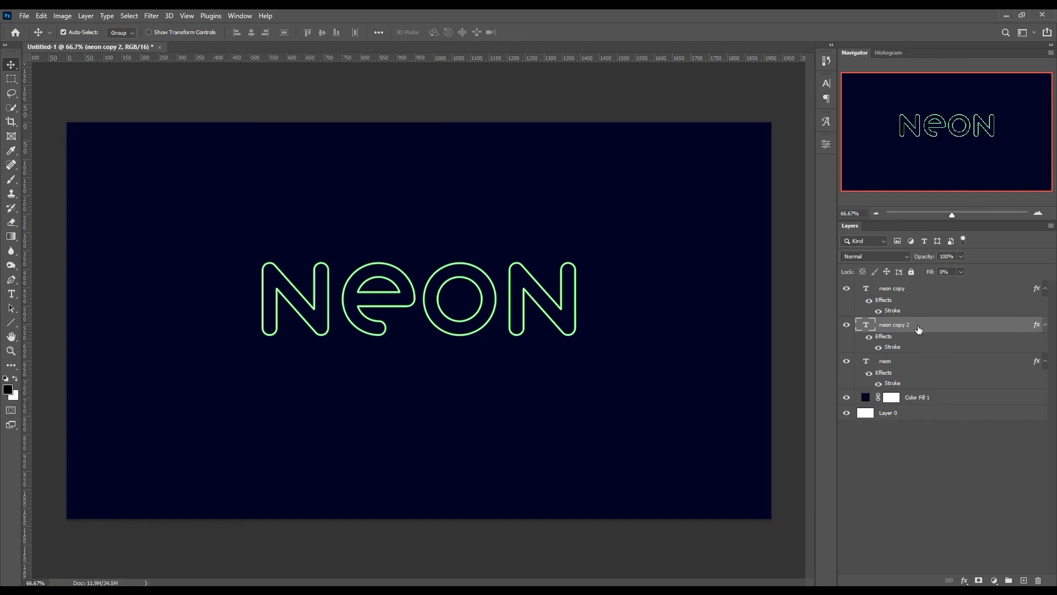
right_click(918, 328)
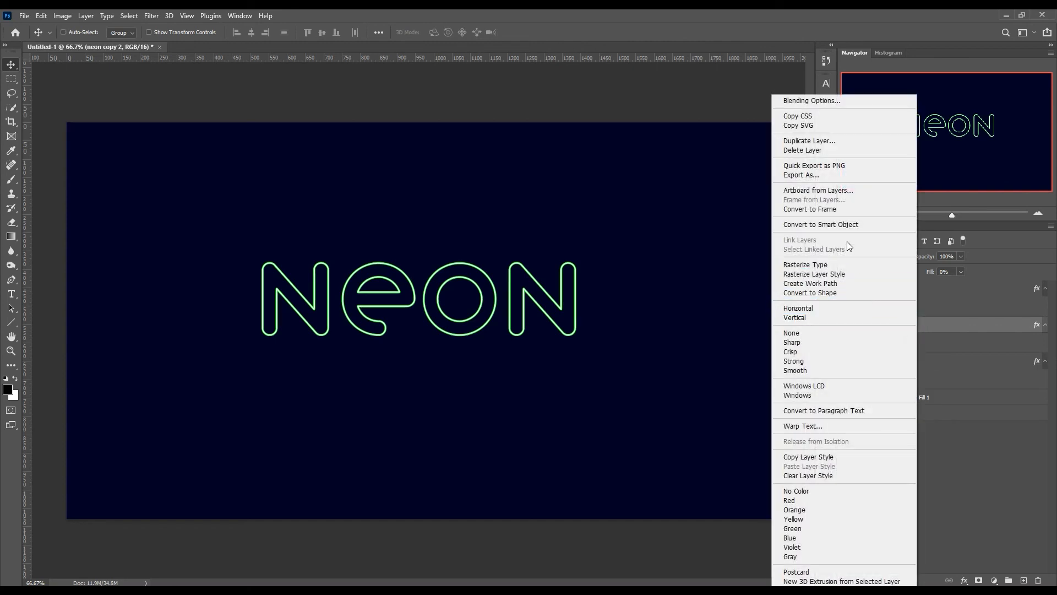
click(844, 225)
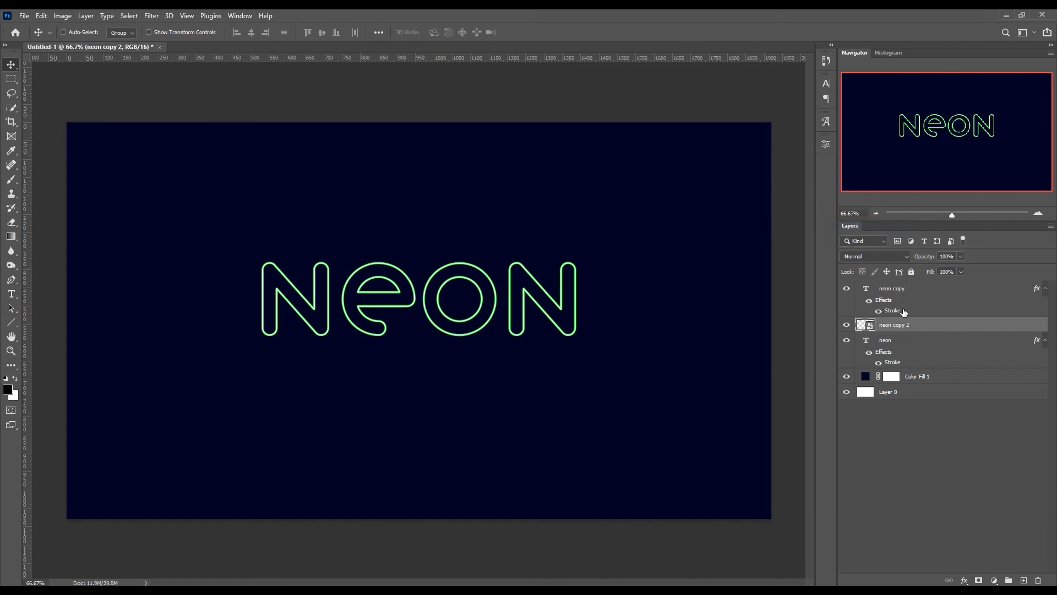
click(152, 17)
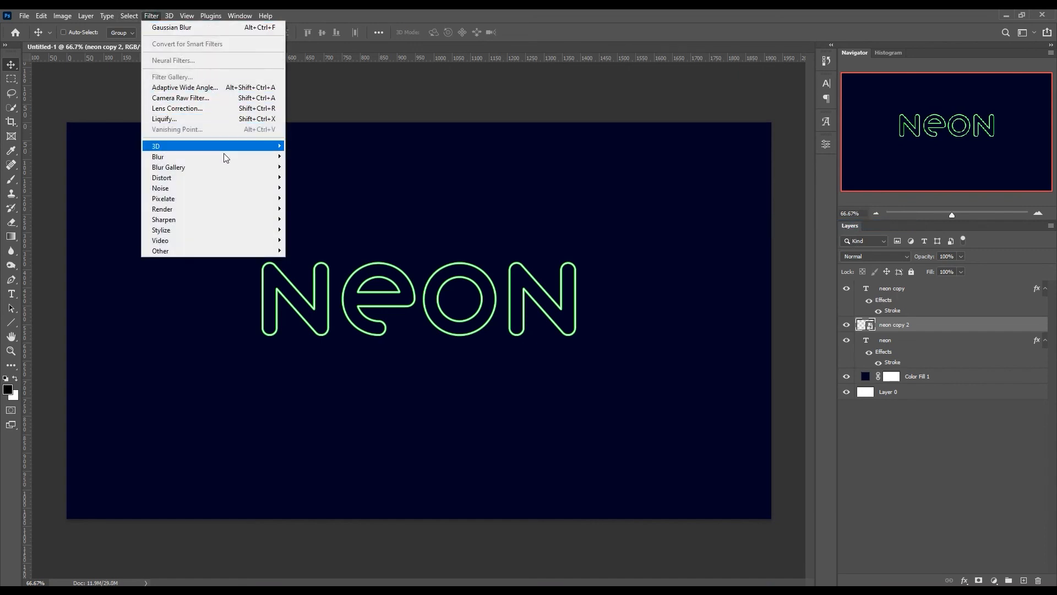
mouse_move(224, 156)
click(331, 202)
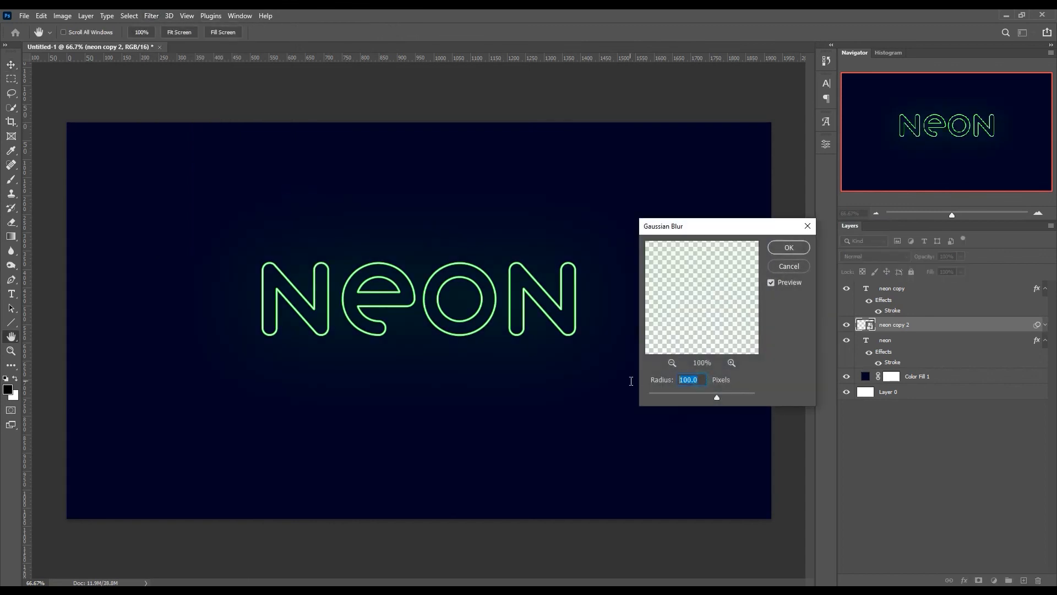
text(10)
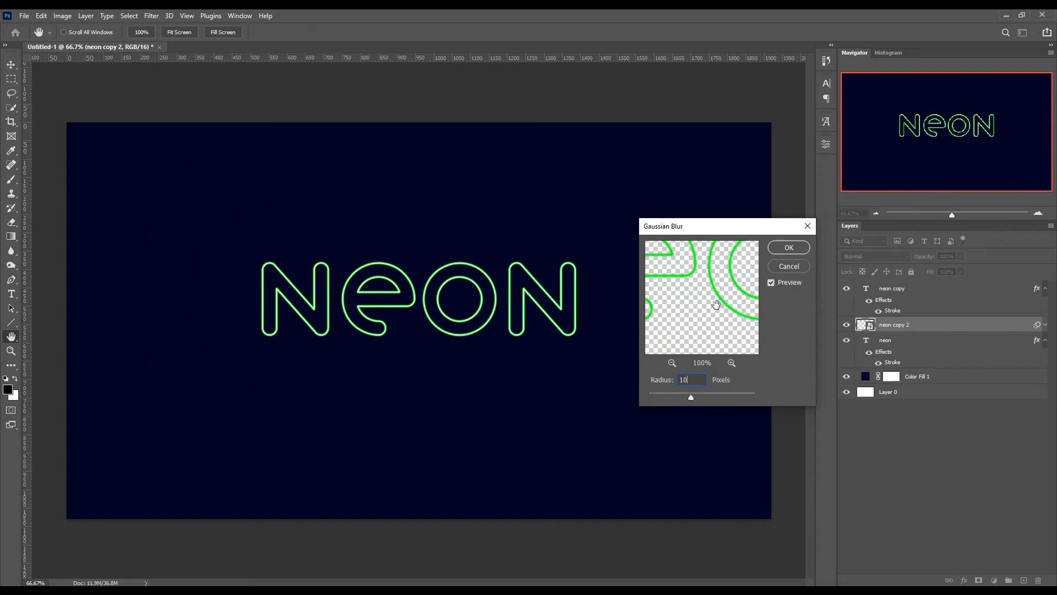
click(787, 249)
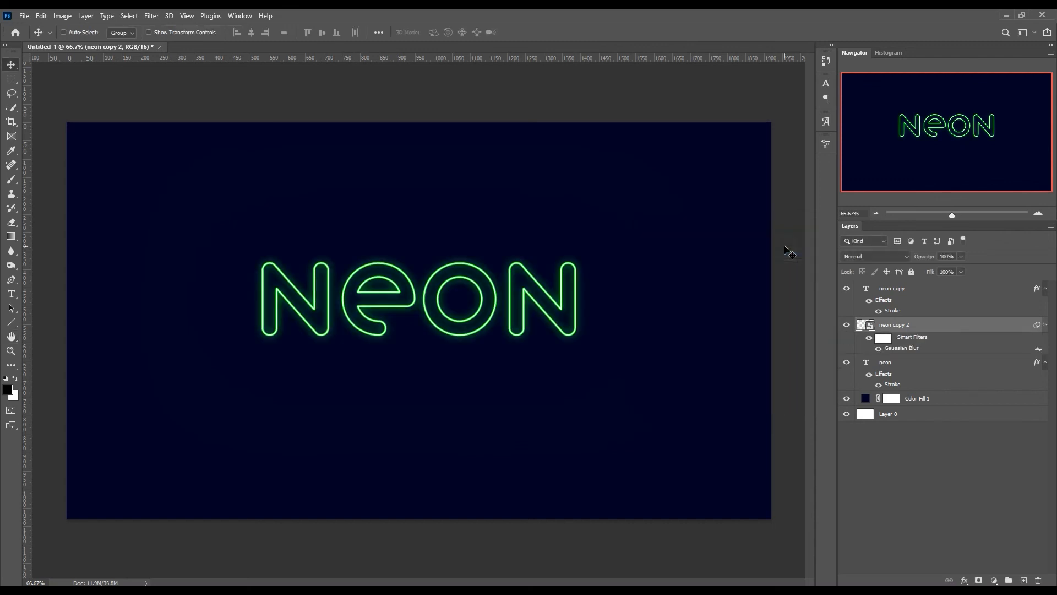
- Duplicate the 10 px glow layer and set the new copy's Gaussian Blur radius to 25 px
key(ctrl+j)
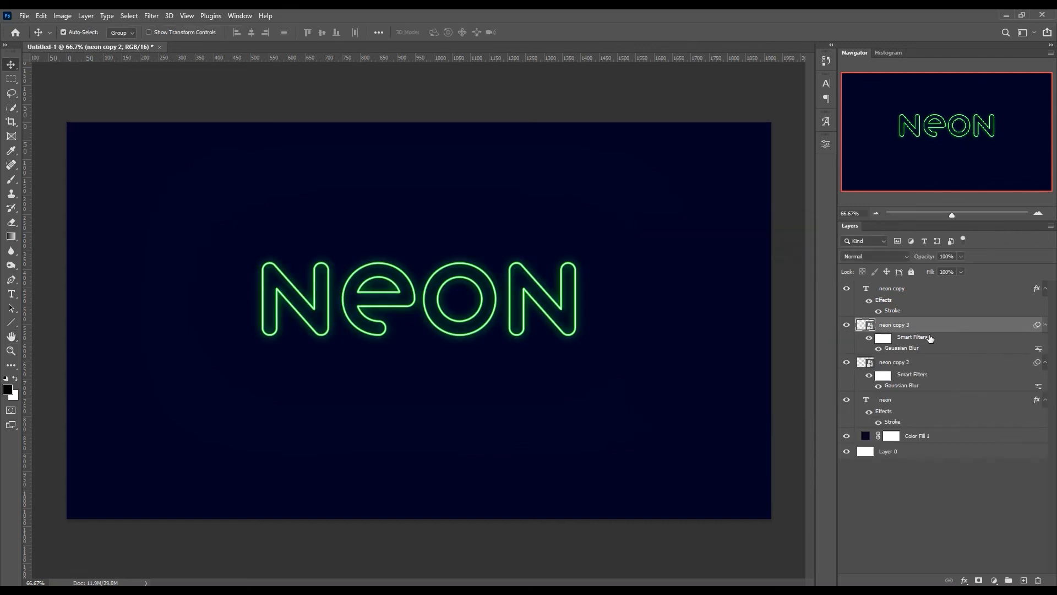
double_click(910, 349)
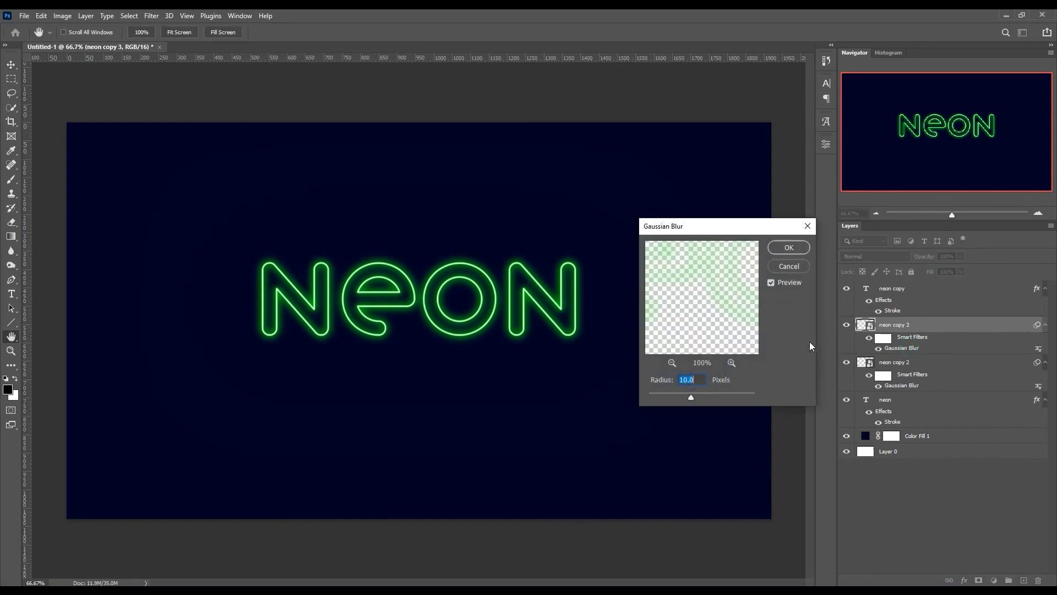
text(25)
click(783, 251)
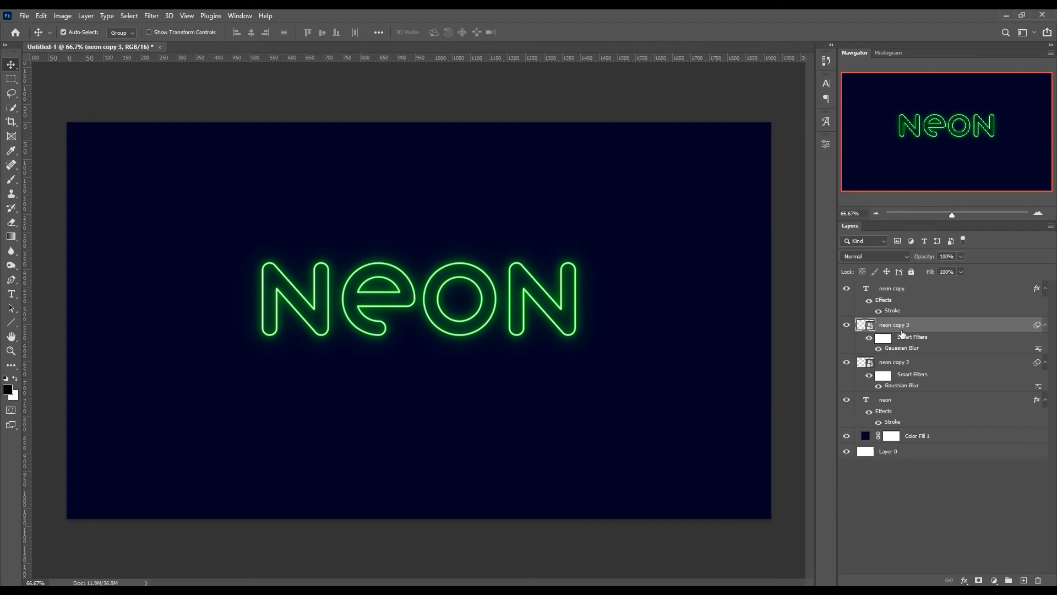
- Duplicate the 25 px glow layer and set the new copy's Gaussian Blur radius to 50 px
key(ctrl+j)
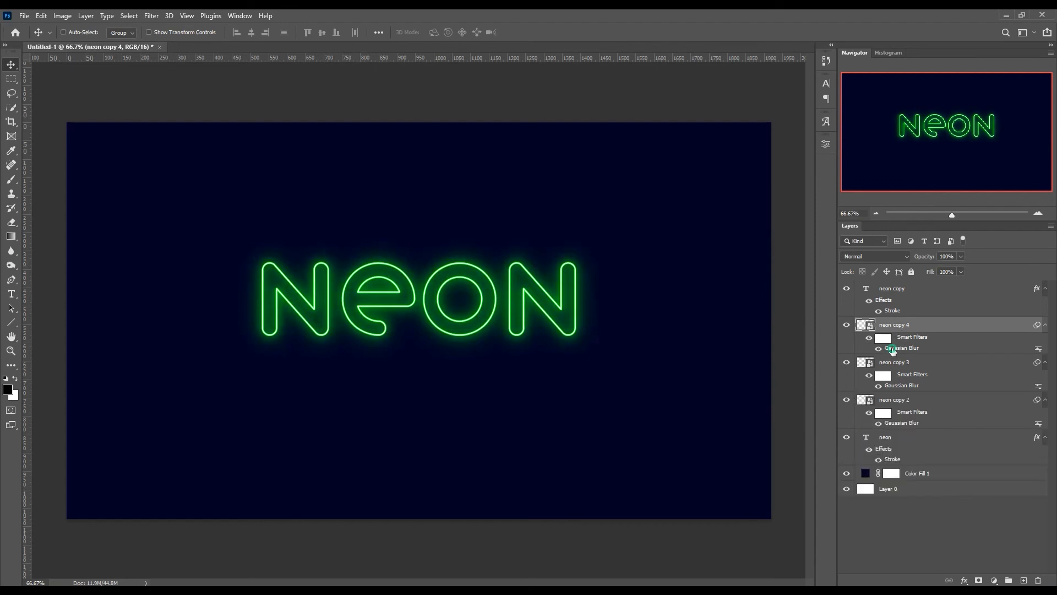
double_click(893, 349)
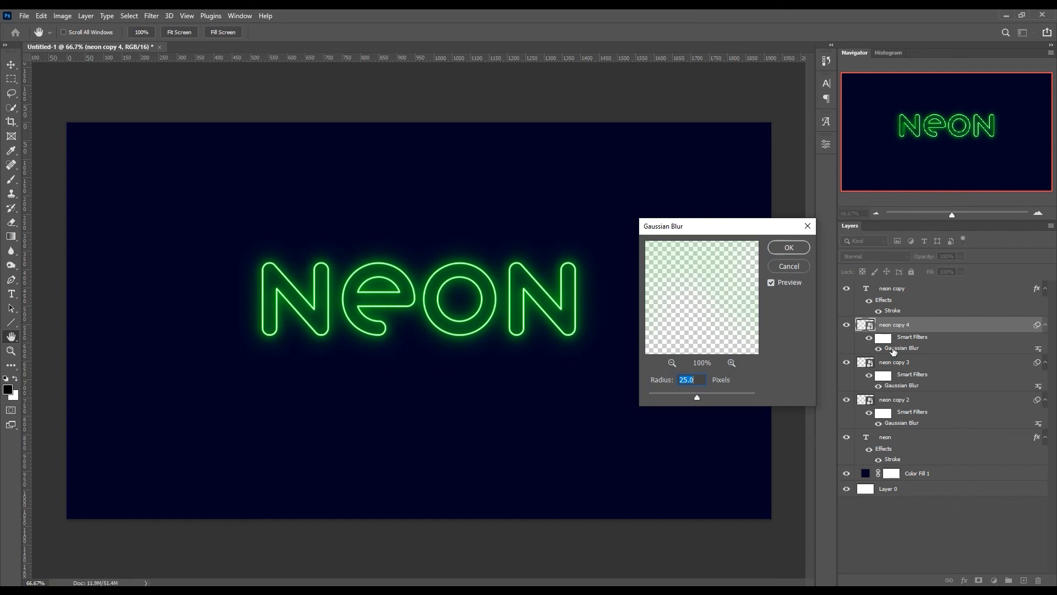
text(50)
click(782, 248)
- Duplicate the 50 px glow layer and set the new copy's Gaussian Blur radius to 100 px
key(ctrl+j)
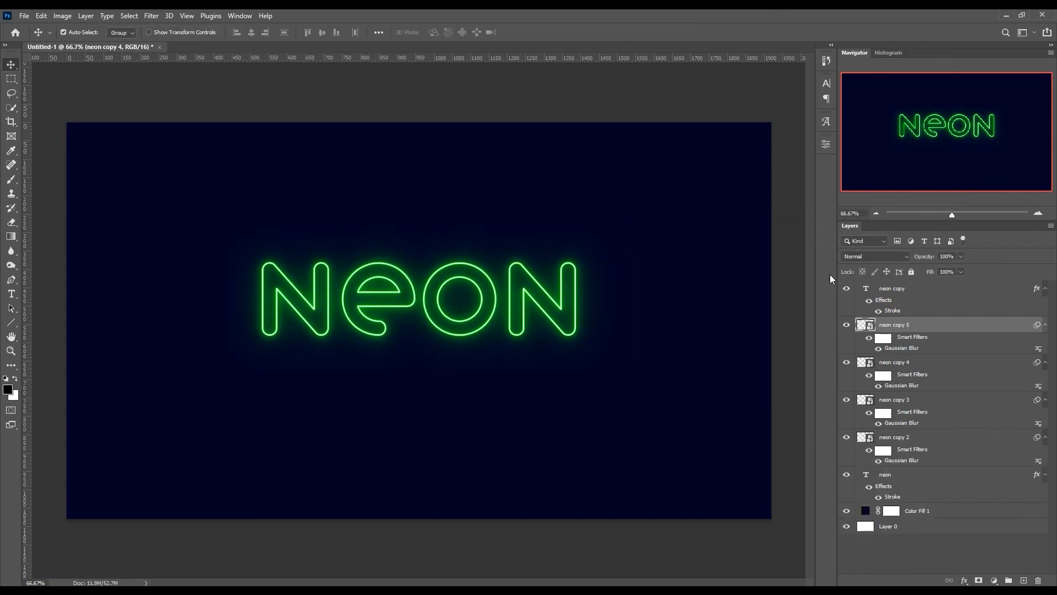
double_click(895, 351)
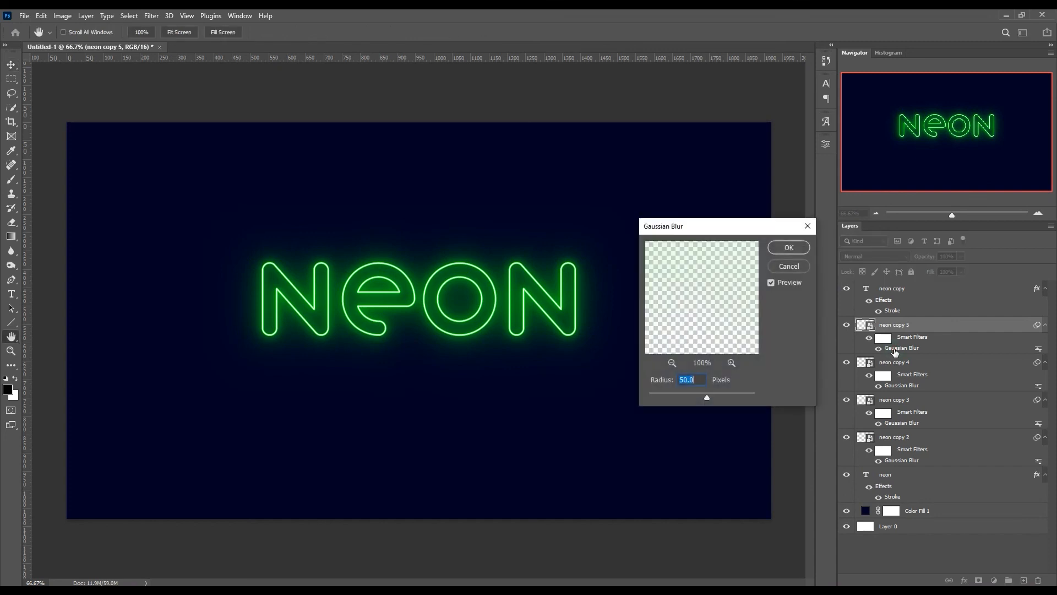
text(100)
click(786, 249)
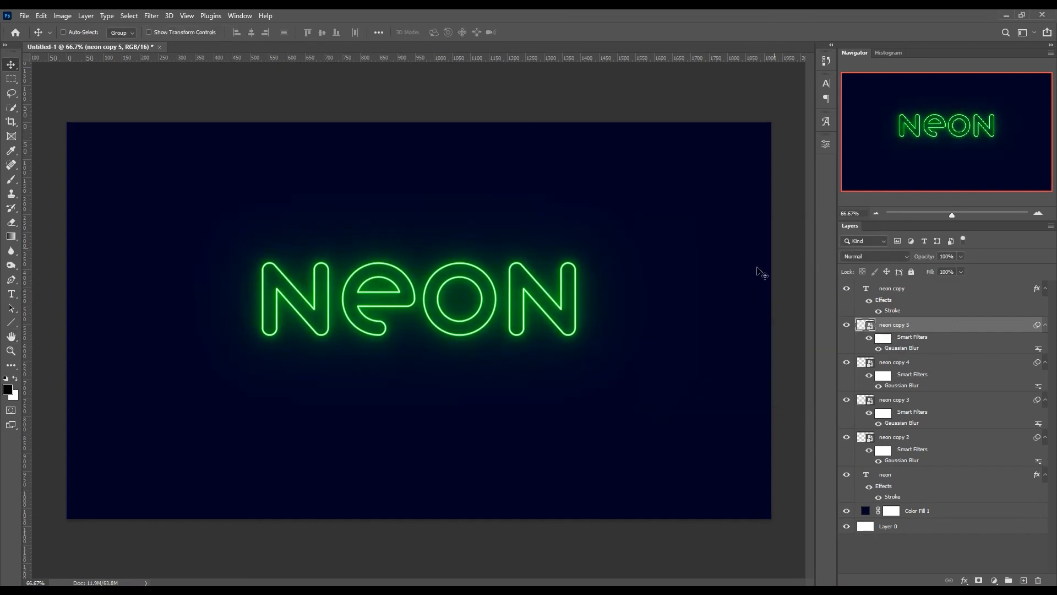
- Group all the neon text and glow layers, from the white-outlined text down to the green-stroked text
click(928, 288)
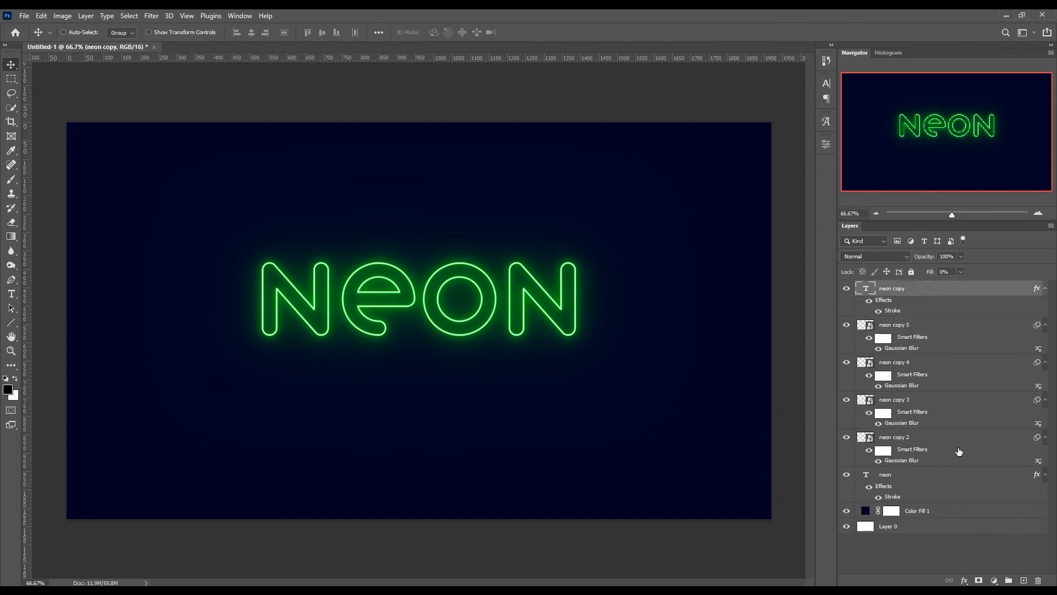
shift+click(928, 477)
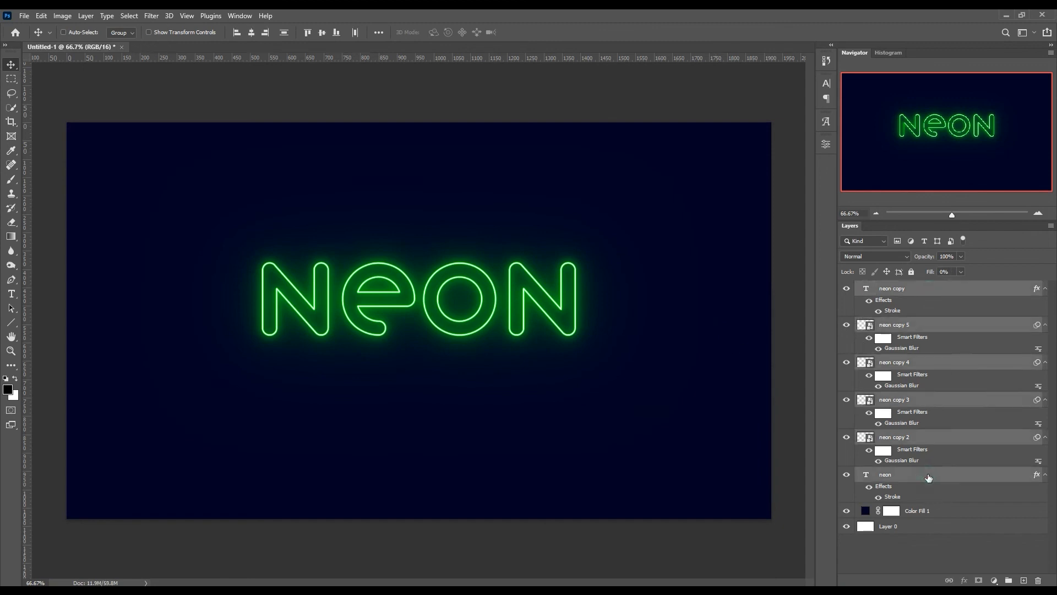
key(ctrl+g)
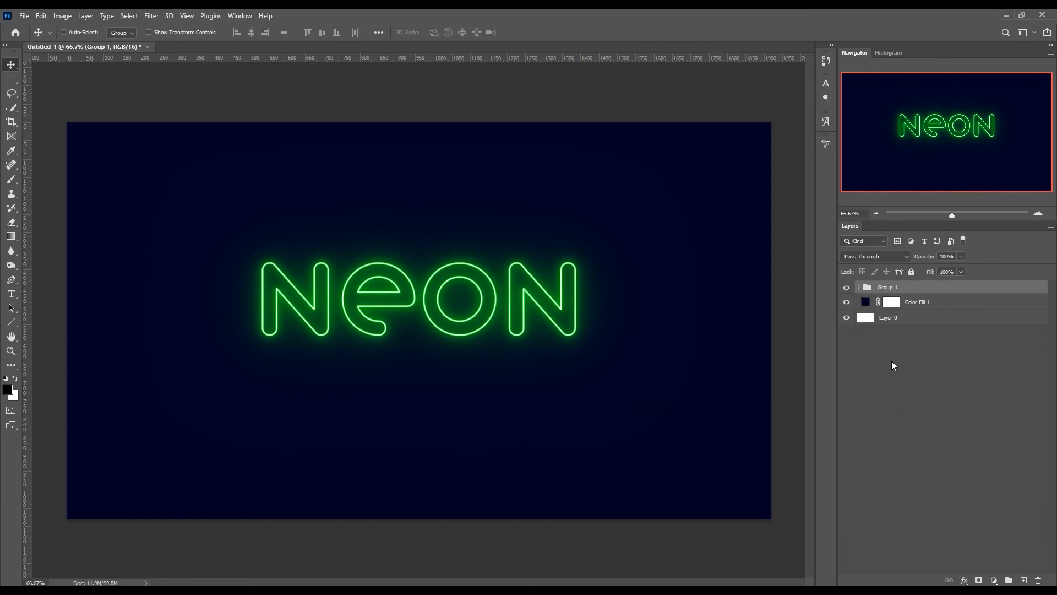
- Move the neon group up near the canvas's upper edge and place two copies of it below, stacked in a vertical column
mouse_move(462, 318)
mouse_down()
mouse_move(462, 223)
mouse_move(467, 333)
mouse_up()
key(ctrl)
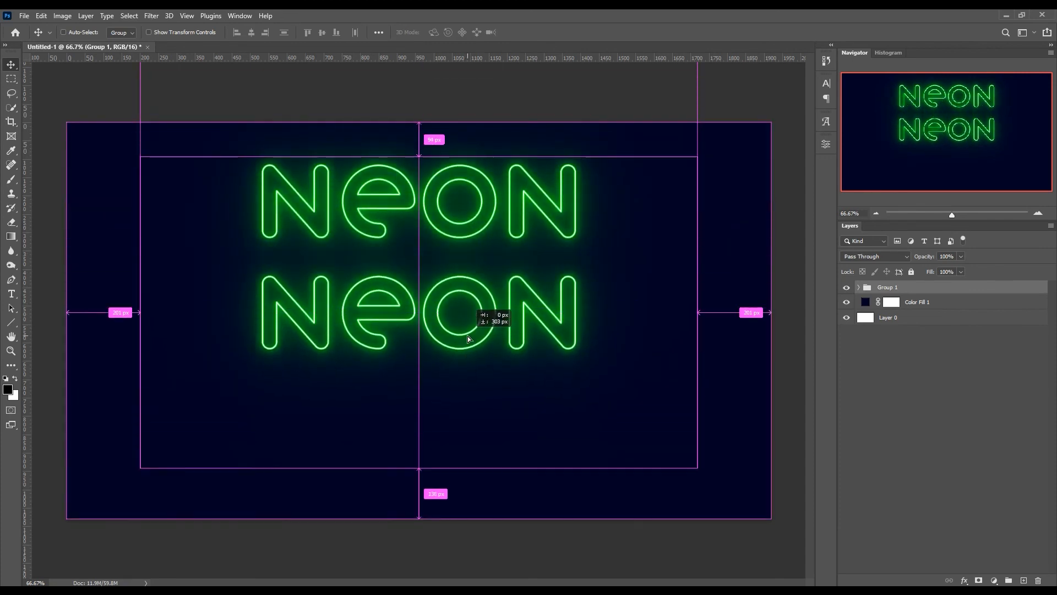
drag(469, 338, 471, 411)
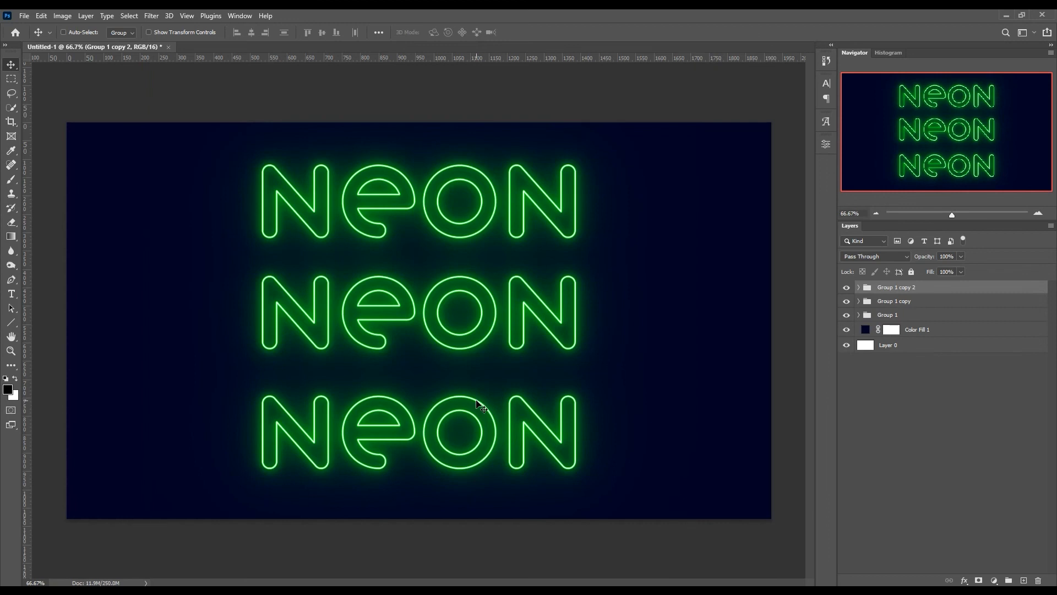
- Move the lowest neon copy up to overlap the middle one, and shift the original group down toward them
drag(476, 400, 478, 340)
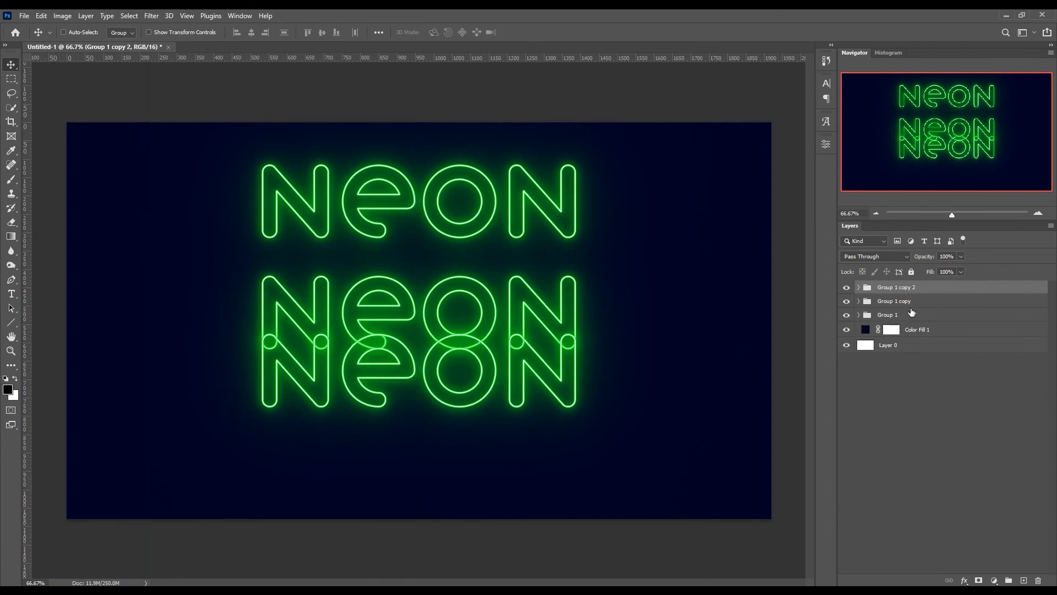
click(912, 315)
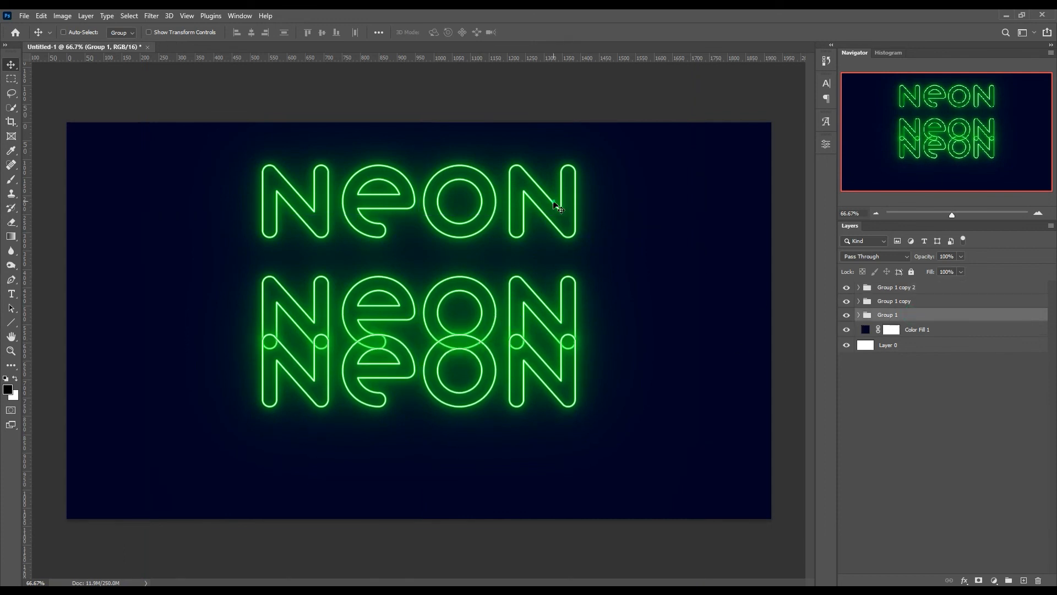
drag(553, 217, 552, 253)
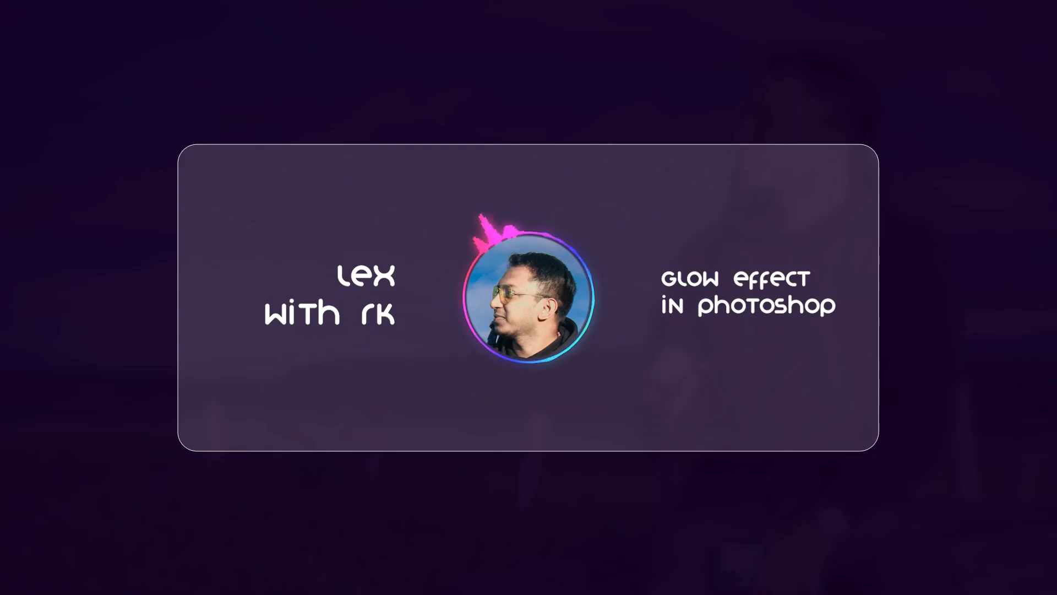